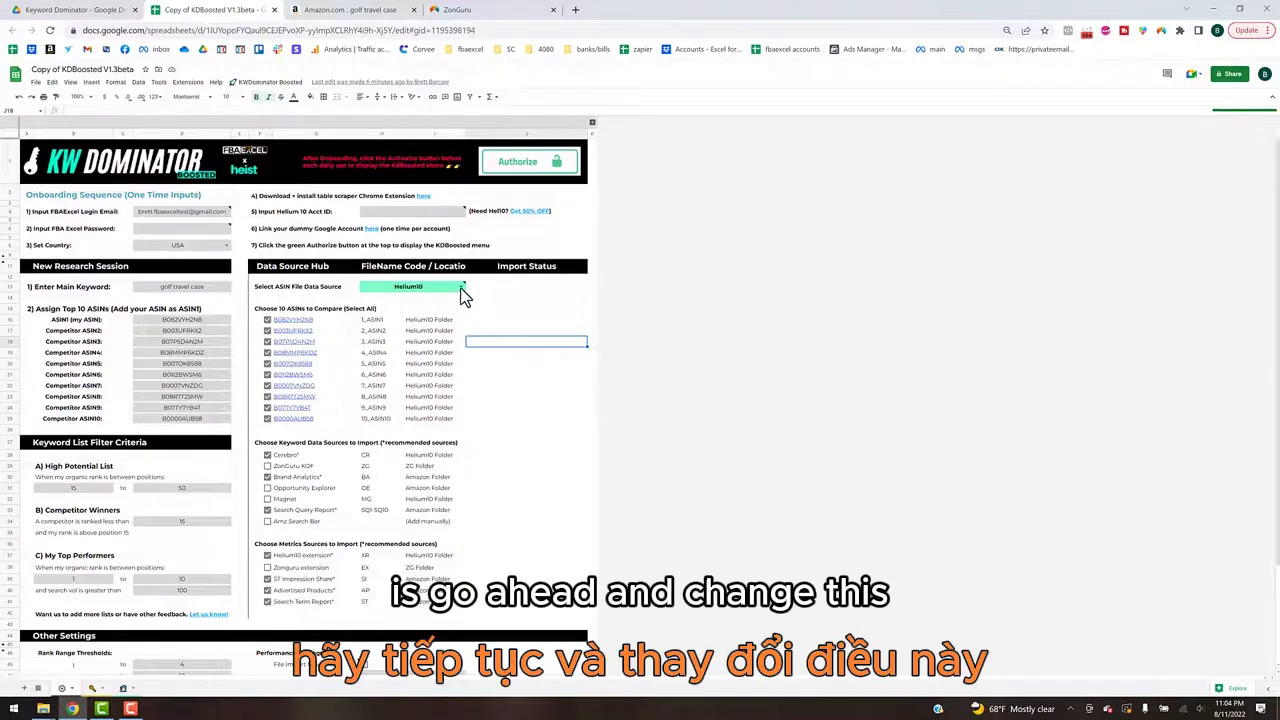
Step: Set the ASIN file data source in the Data Source Hub to Zonguru
{"action": "left_click", "coordinate": [460, 288]}
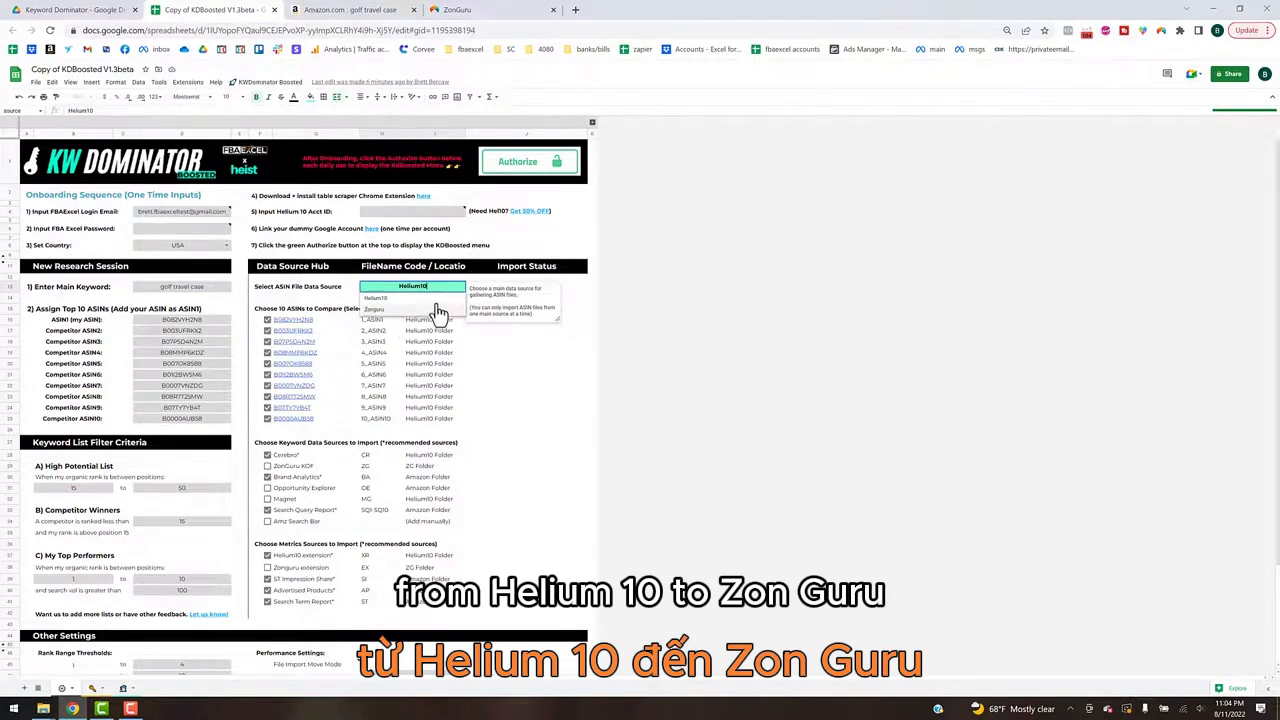
{"action": "left_click", "coordinate": [432, 310]}
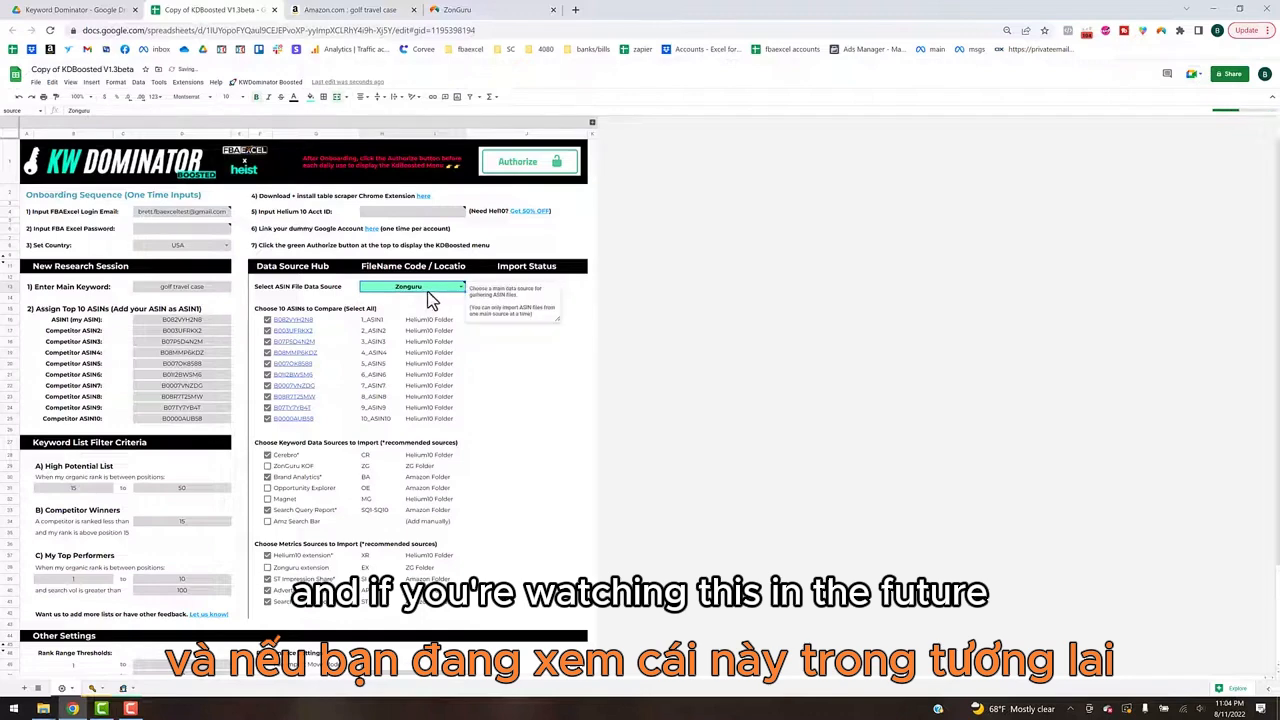
{"action": "left_click", "coordinate": [506, 344]}
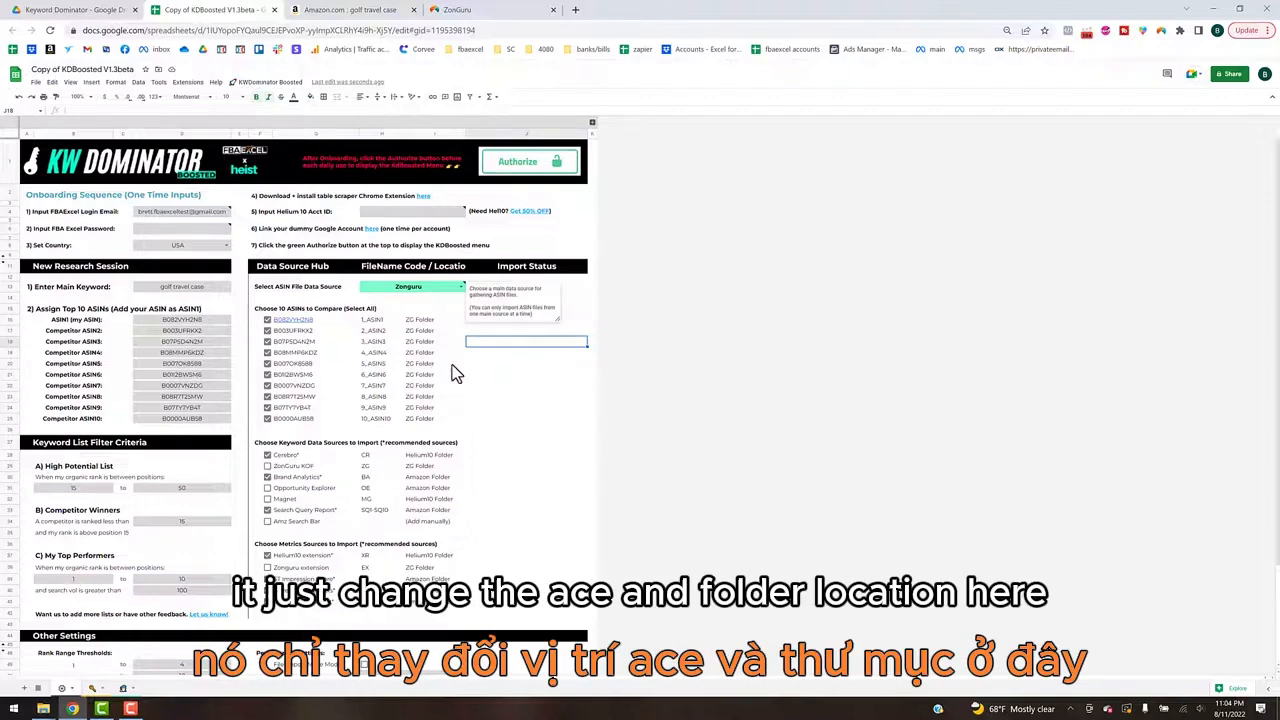
{"action": "key", "text": "Down"}
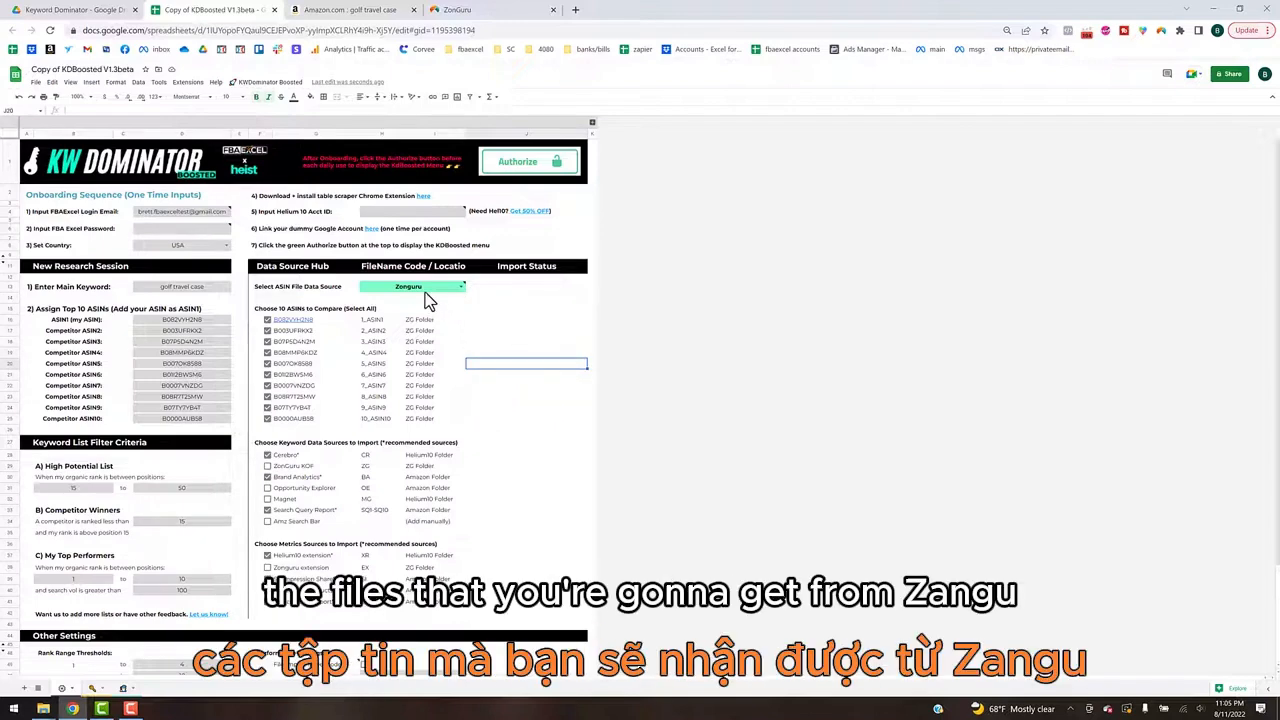
{"action": "mouse_move", "coordinate": [425, 292]}
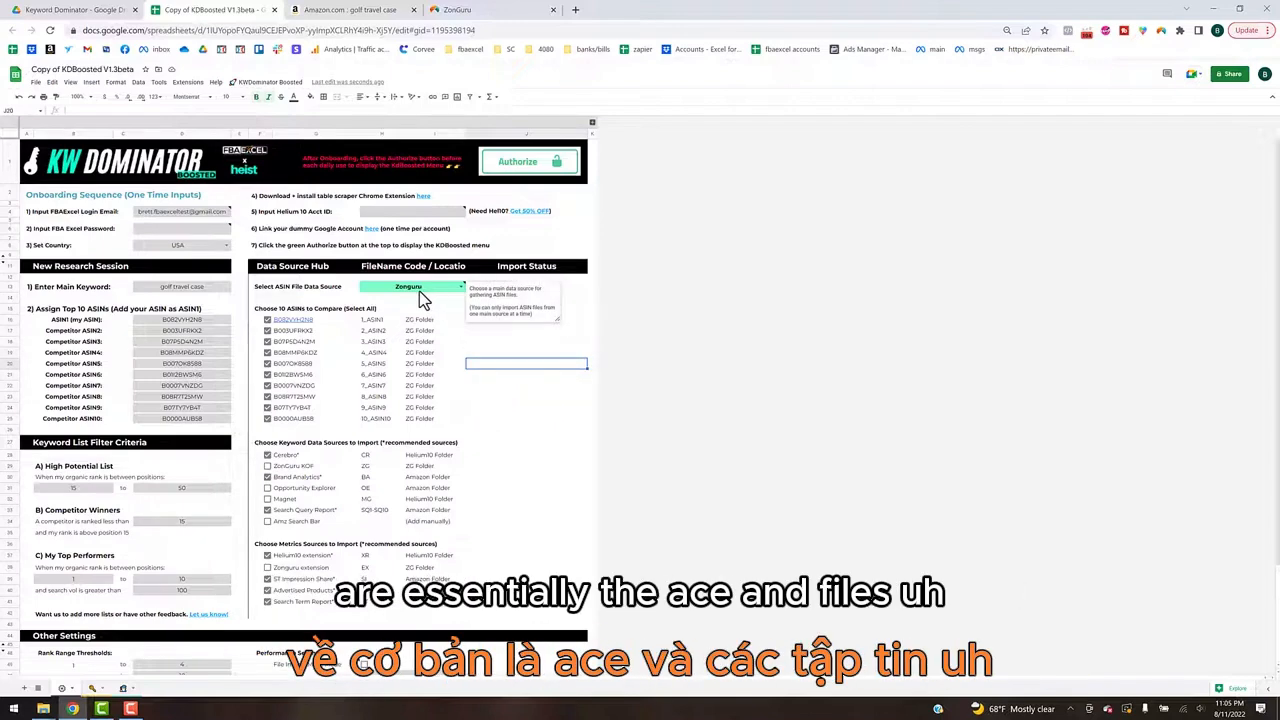
Step: Enable ZonGuru KOF as the keyword data source and disable Cerebro, Brand Analytics and Search Query Report
{"action": "left_click", "coordinate": [267, 455]}
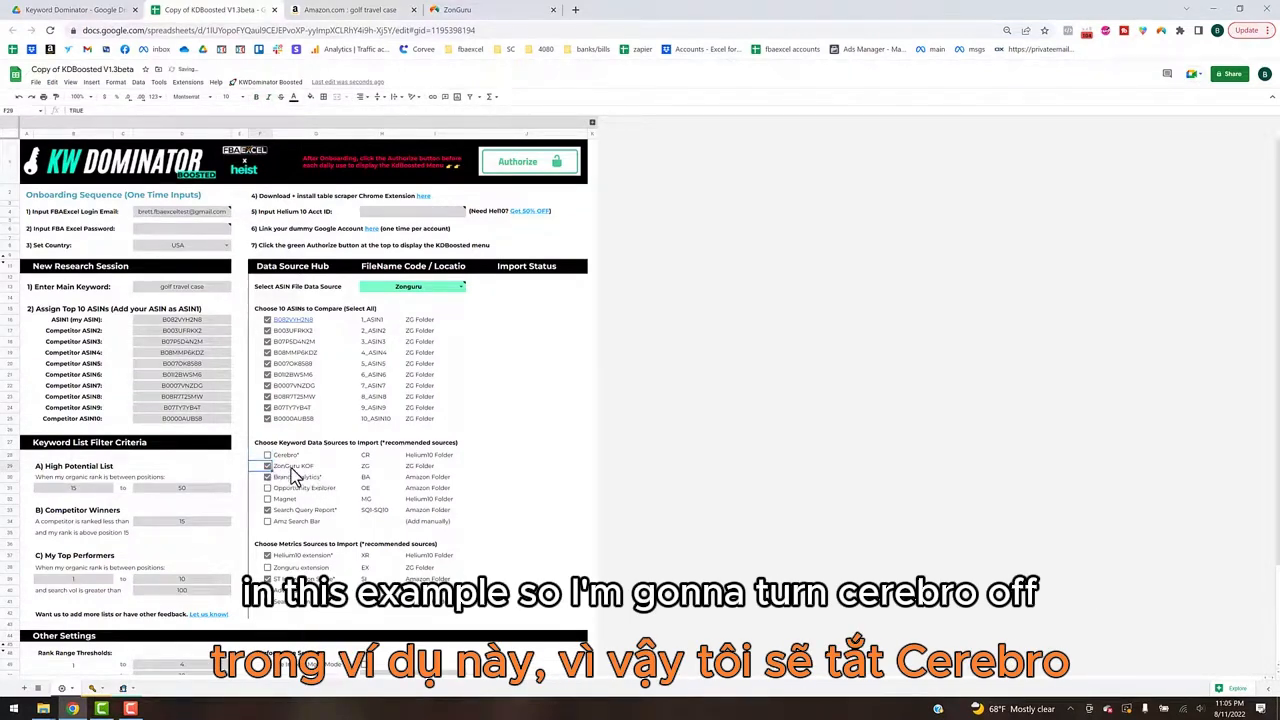
{"action": "left_click", "coordinate": [267, 466]}
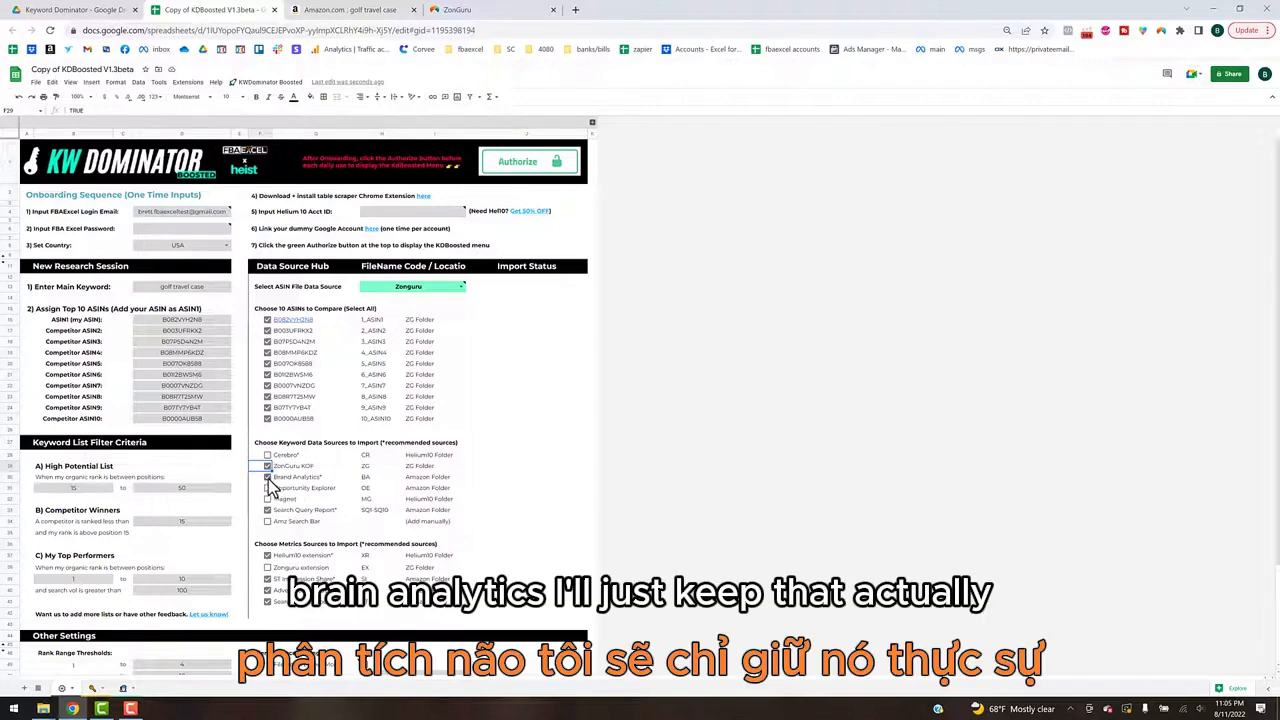
{"action": "left_click", "coordinate": [268, 478]}
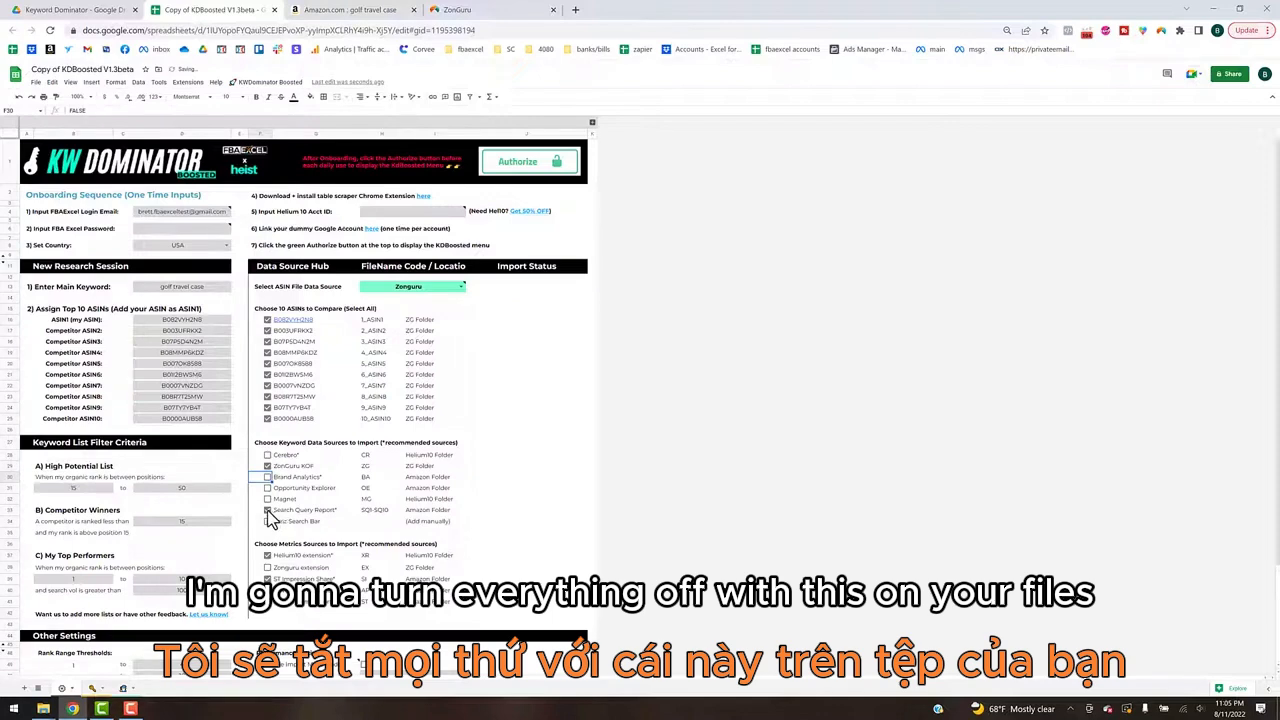
{"action": "left_click", "coordinate": [267, 510]}
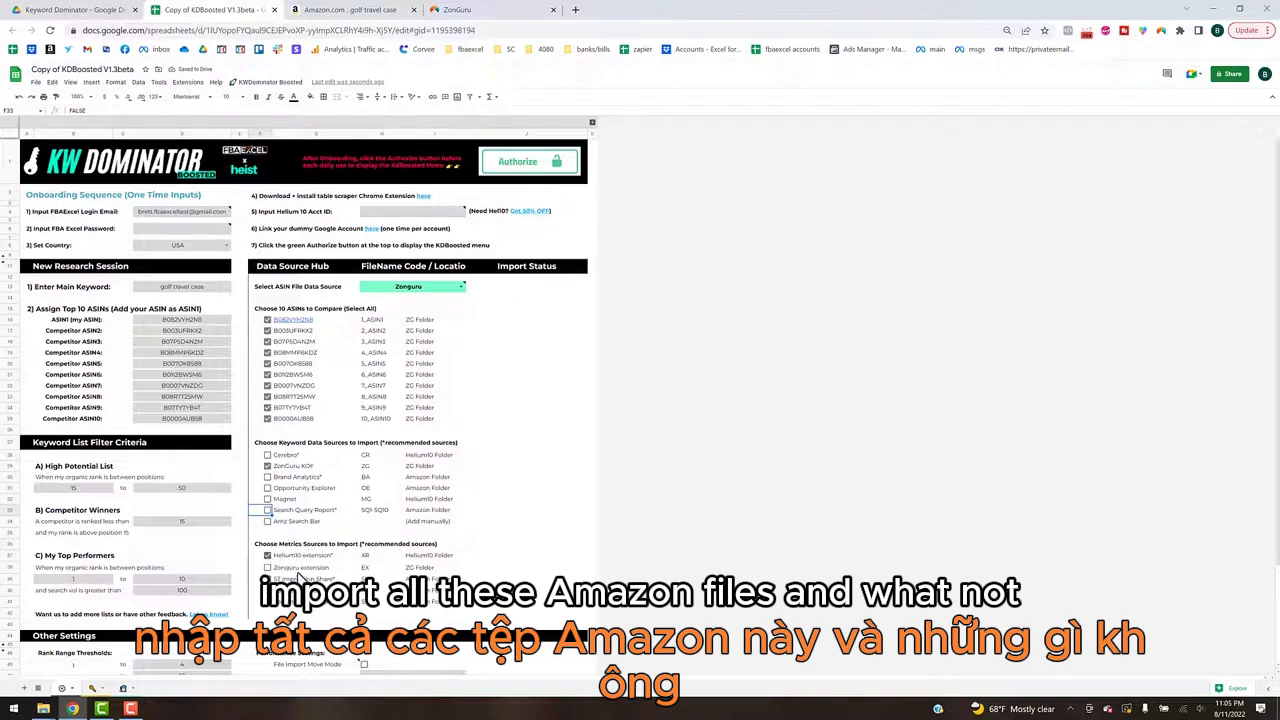
Step: Enable the Zonguru extension as the only metrics source, disabling Helium10 extension, ST Impression Share, Advertised Products and Search Term Report
{"action": "left_click", "coordinate": [267, 555]}
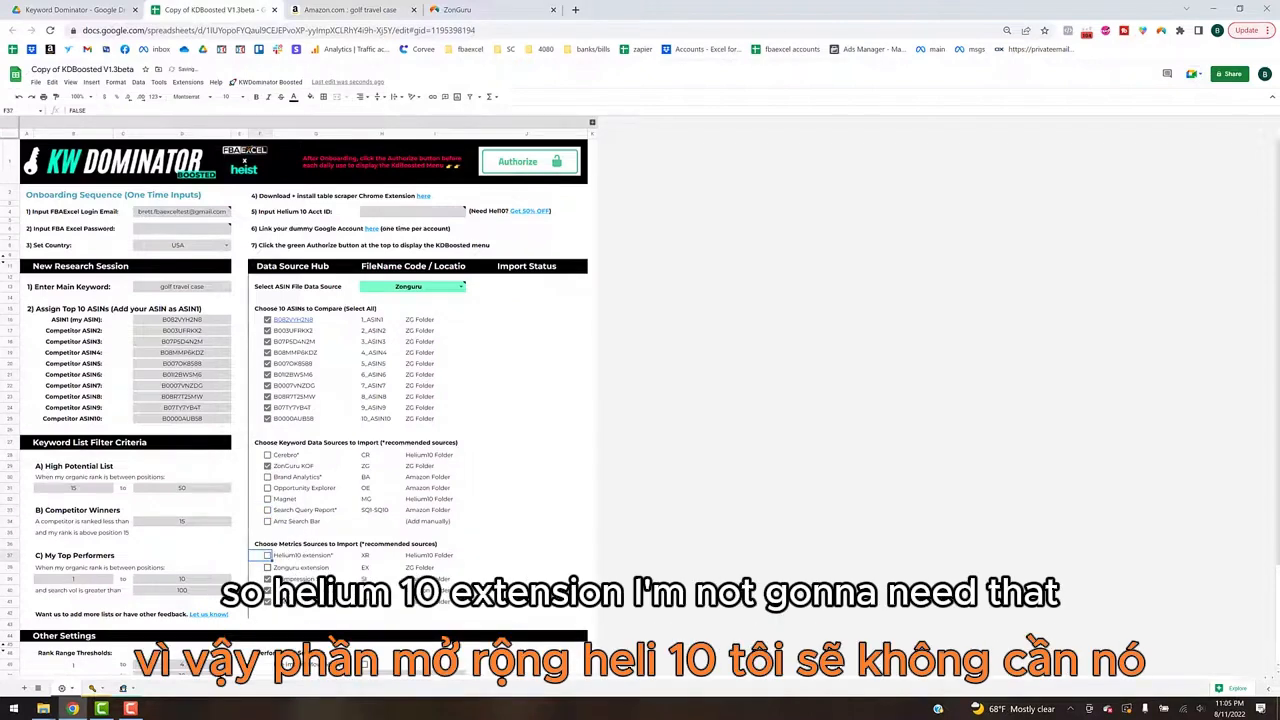
{"action": "left_click", "coordinate": [267, 567]}
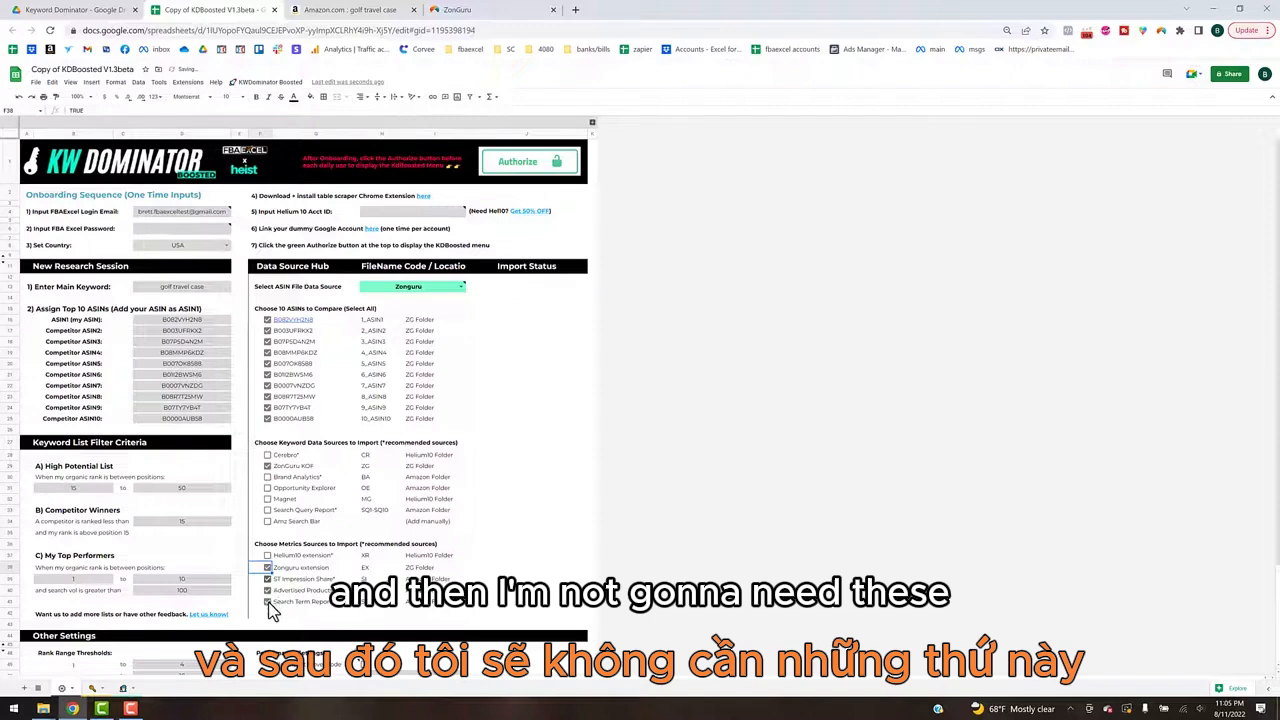
{"action": "left_click", "coordinate": [267, 590]}
{"action": "left_click", "coordinate": [267, 601]}
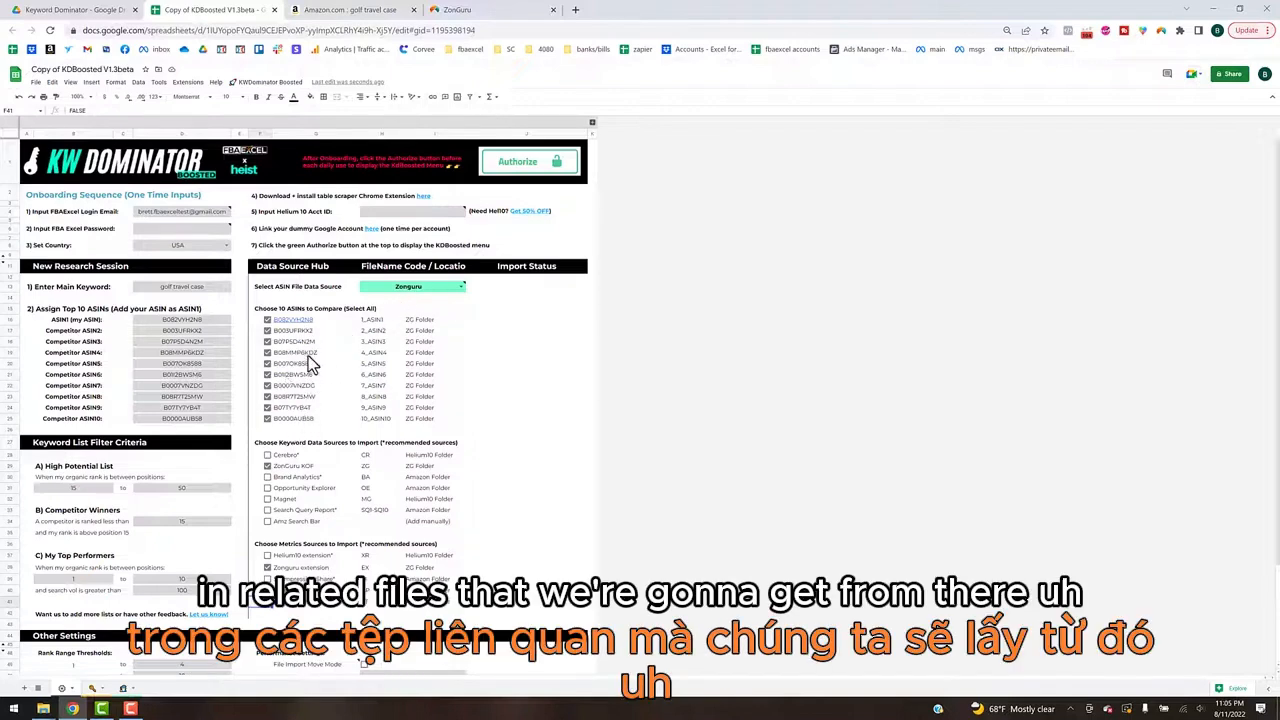
Step: Search Amazon for the main keyword golf travel case and check the enabled columns in the ZonGuru extension's customizable table
{"action": "mouse_move", "coordinate": [342, 328]}
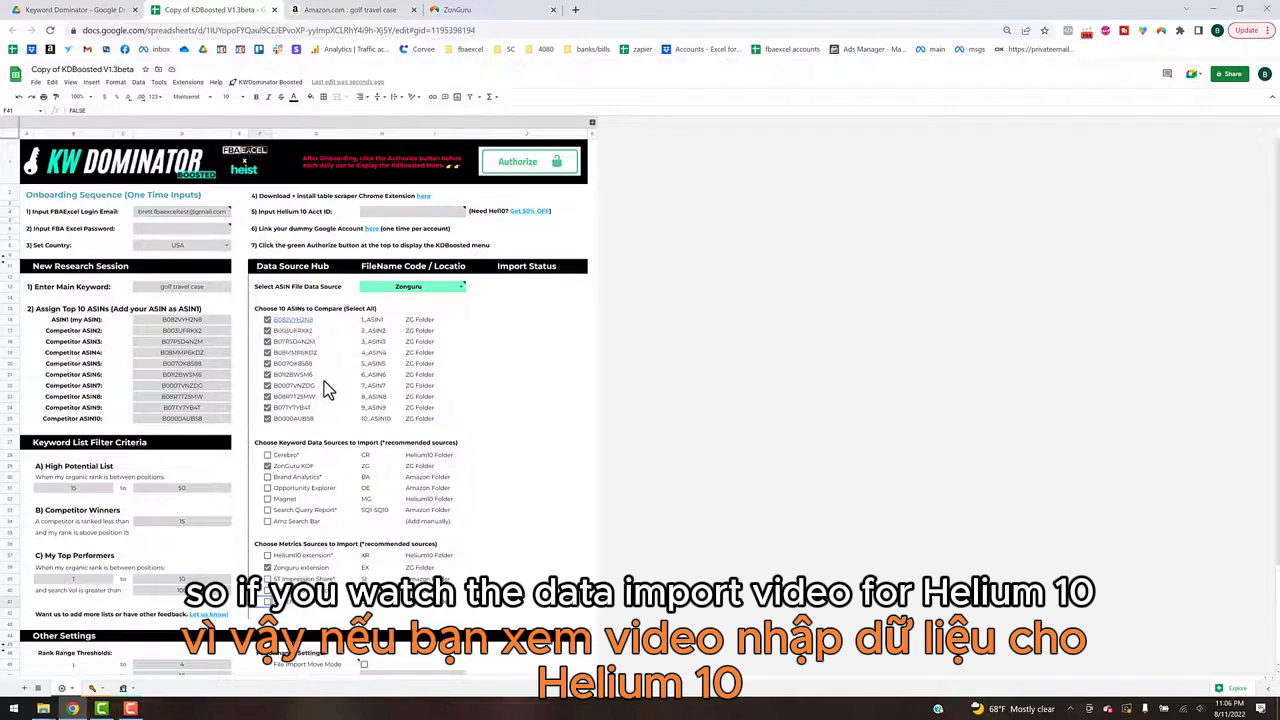
{"action": "left_click", "coordinate": [192, 289]}
{"action": "left_click", "coordinate": [276, 84]}
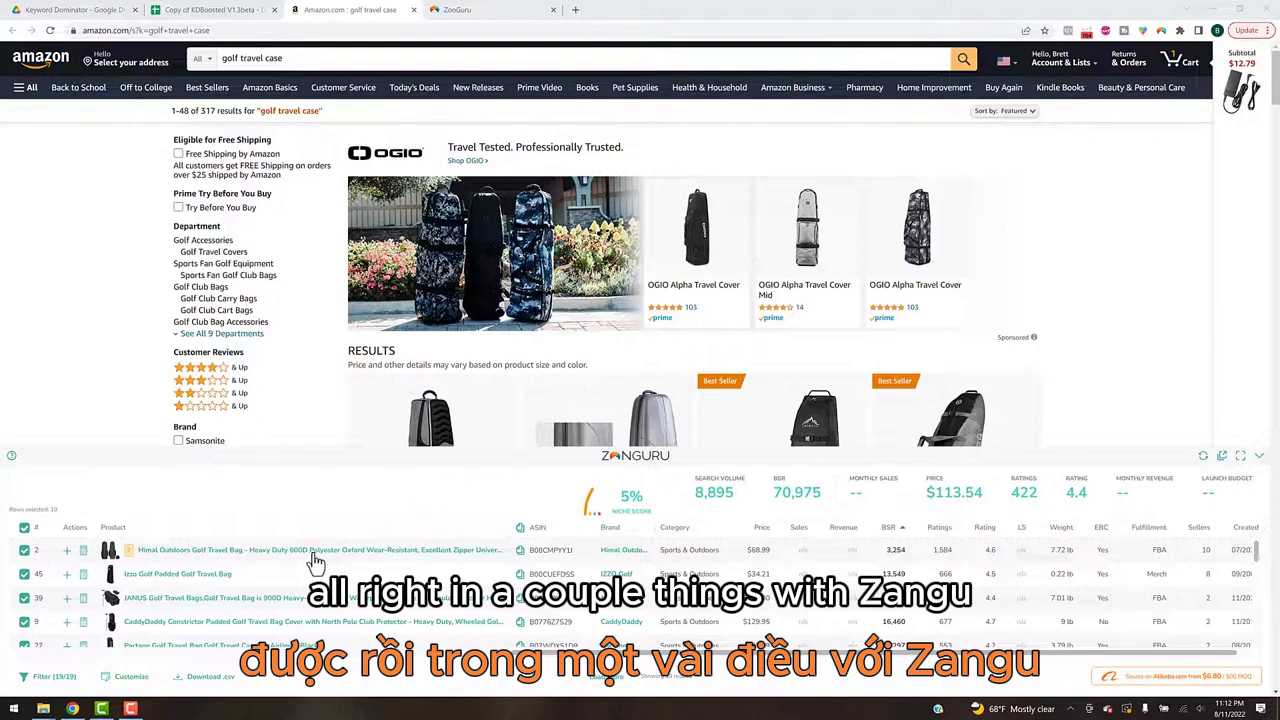
{"action": "left_click", "coordinate": [131, 677]}
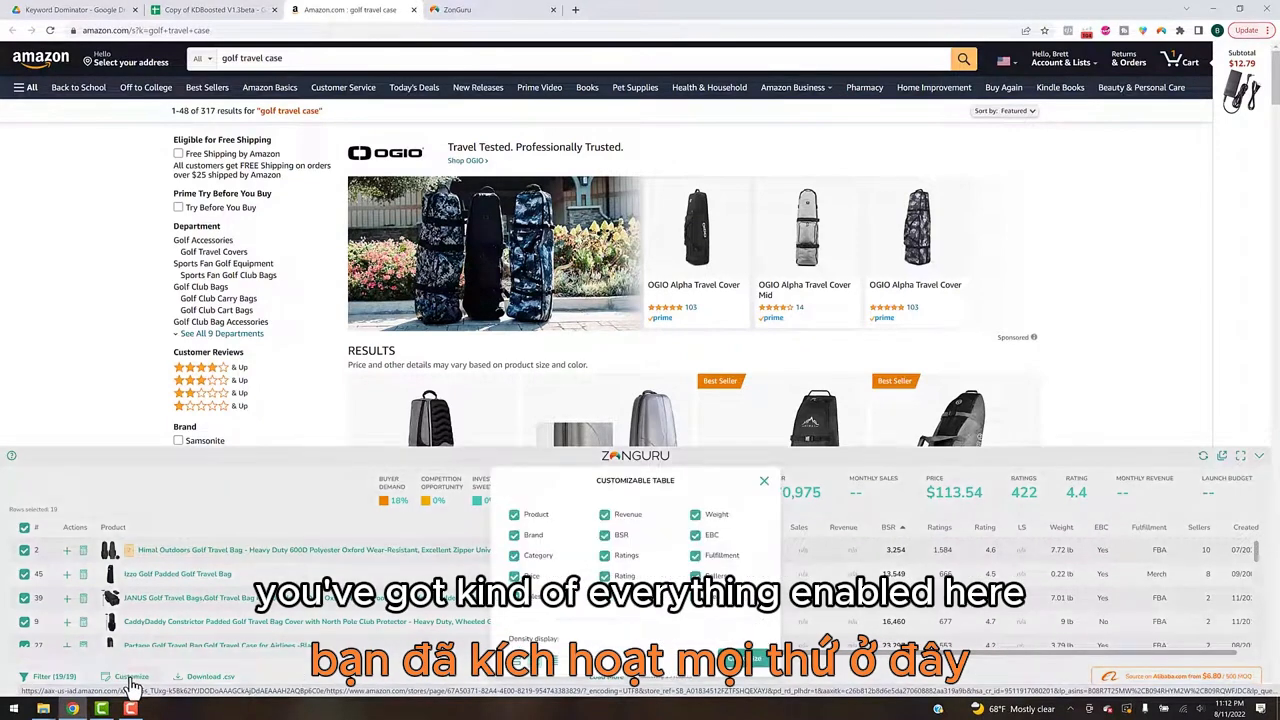
{"action": "left_click", "coordinate": [764, 482]}
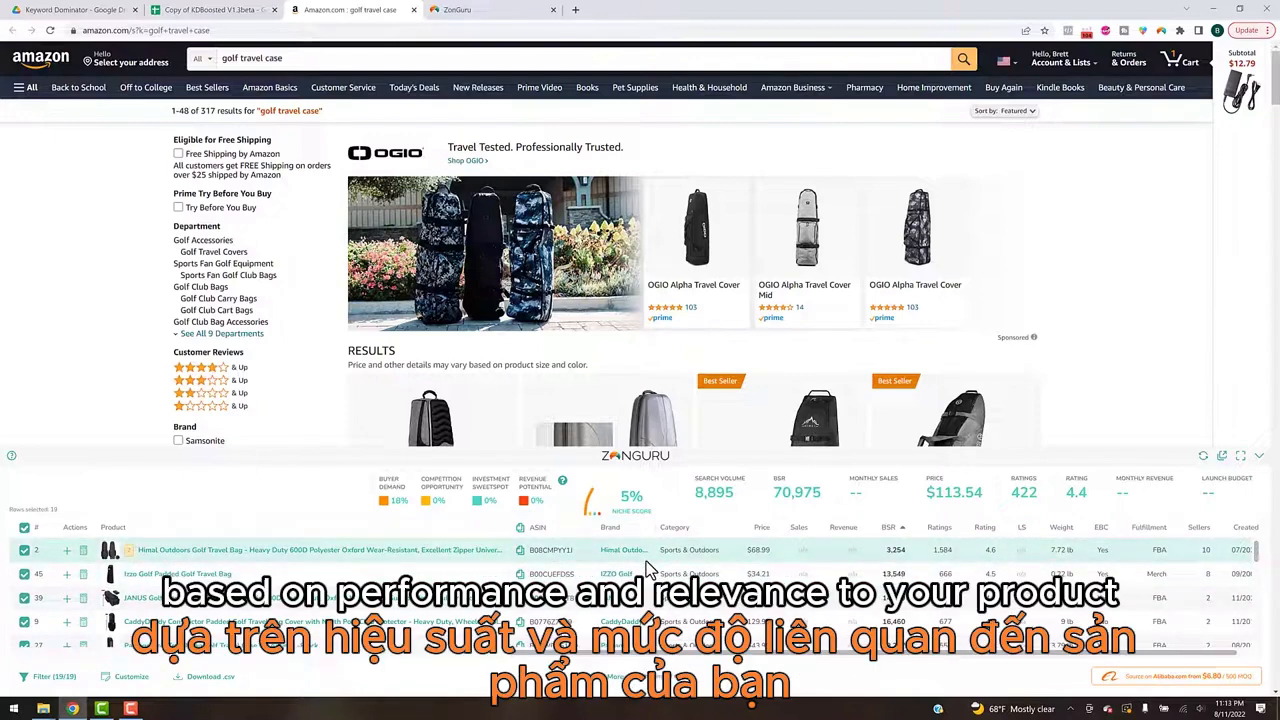
Step: Return to the KDBoosted spreadsheet, then check in ZonGuru that the account is logged in
{"action": "left_click", "coordinate": [221, 11]}
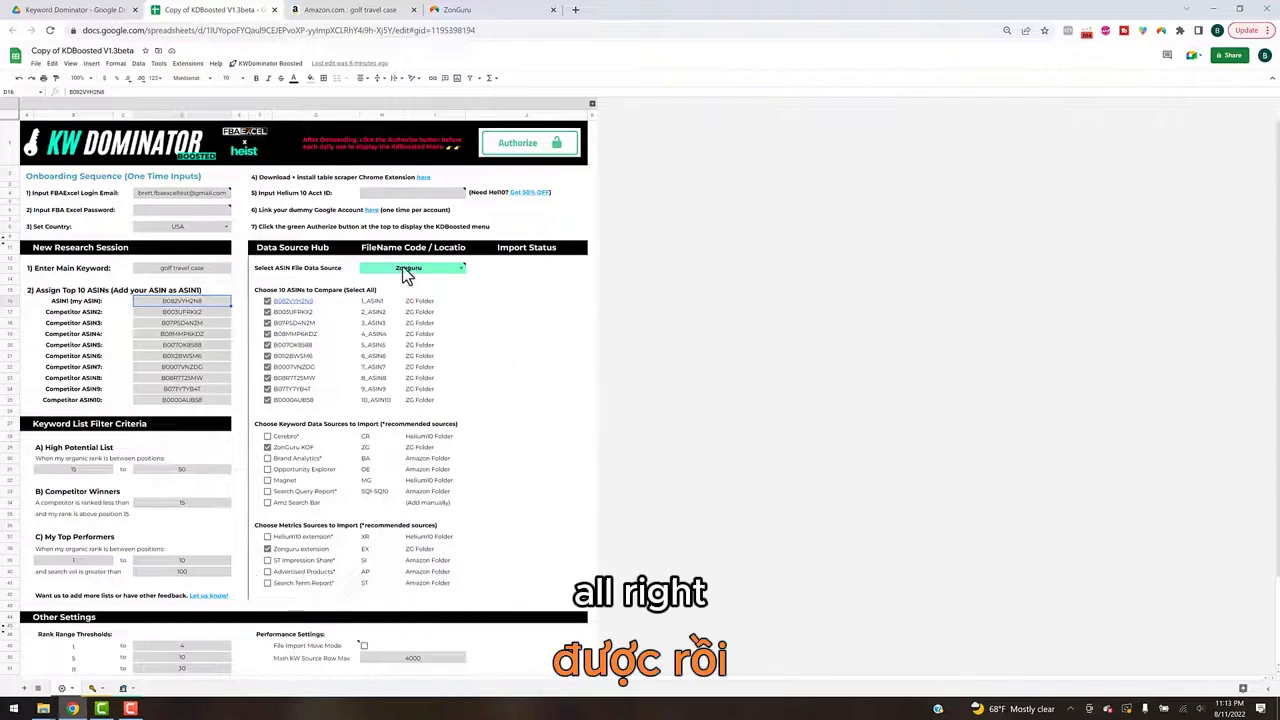
{"action": "mouse_move", "coordinate": [373, 257]}
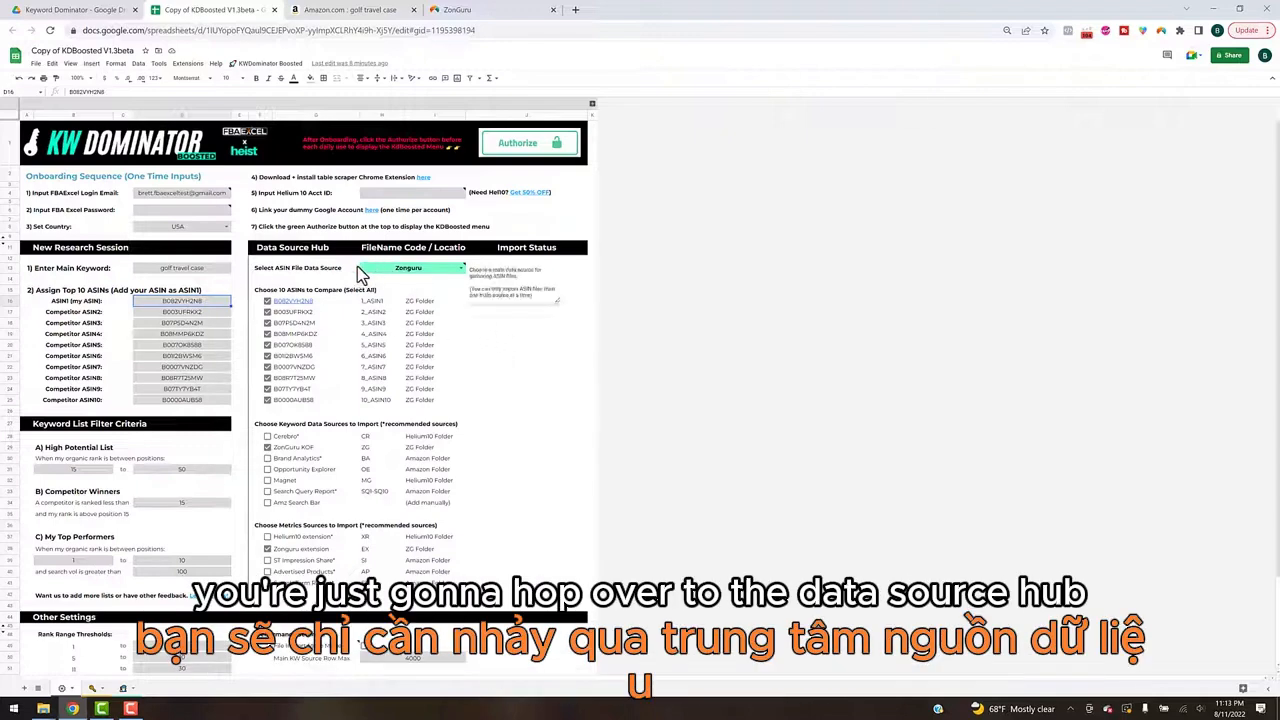
{"action": "left_click", "coordinate": [264, 63]}
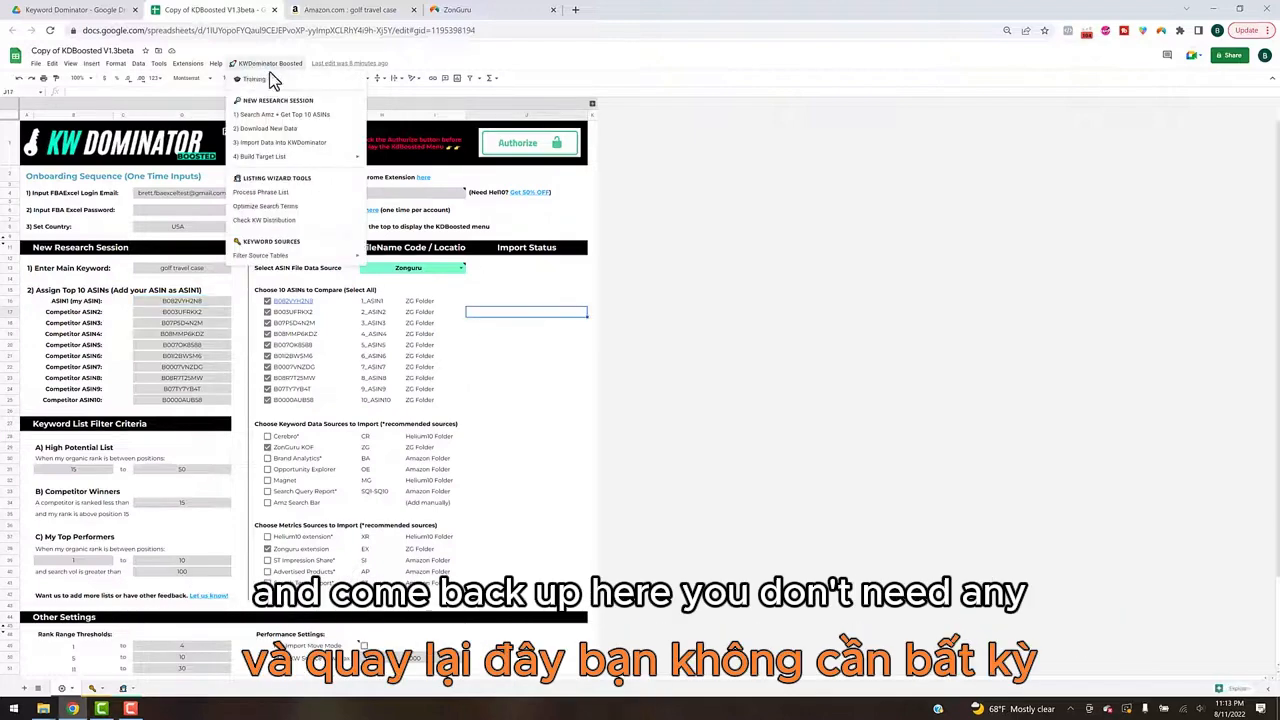
{"action": "left_click", "coordinate": [537, 290]}
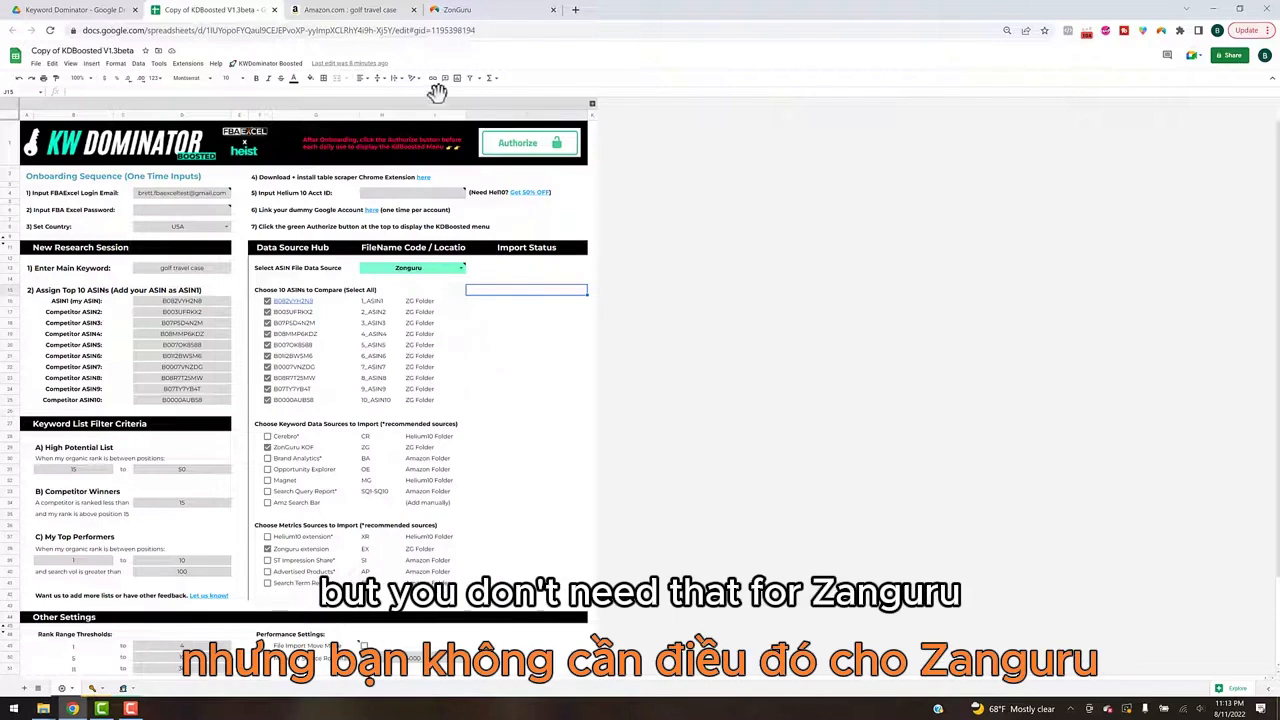
{"action": "left_click", "coordinate": [512, 11]}
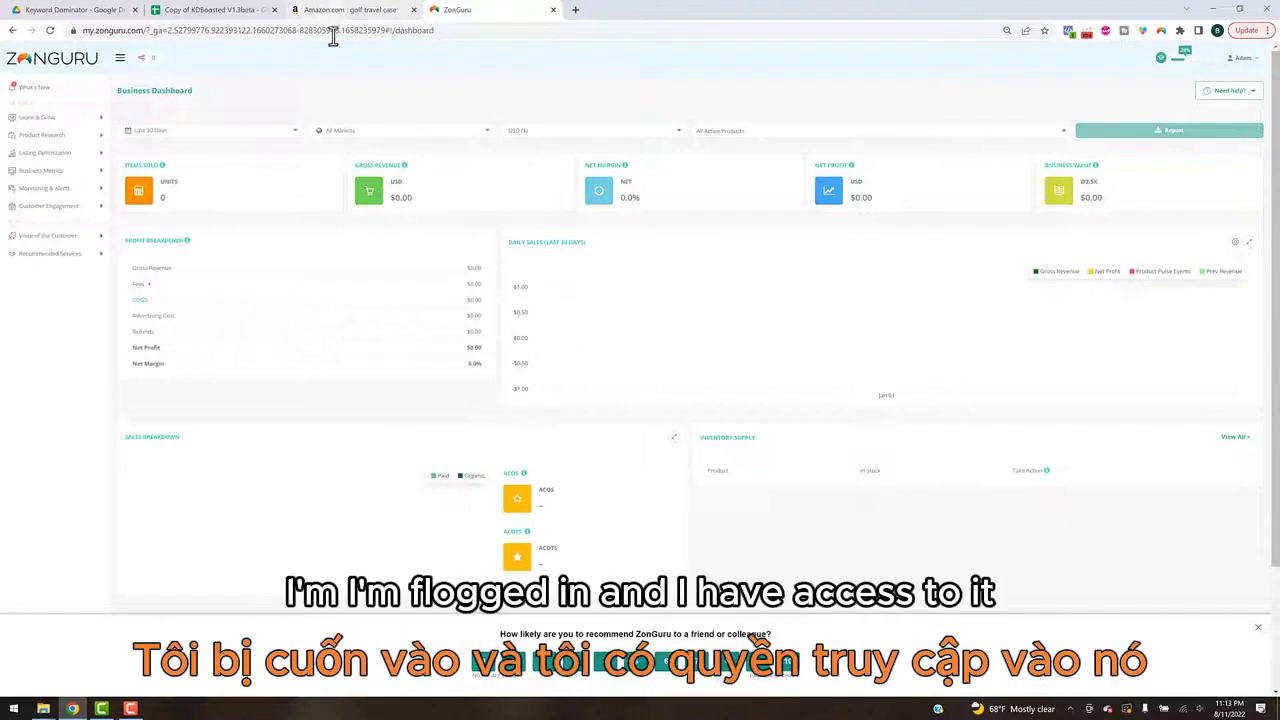
Step: Go back to the KDBoosted spreadsheet and run Download New Data for the research session
{"action": "left_click", "coordinate": [234, 12]}
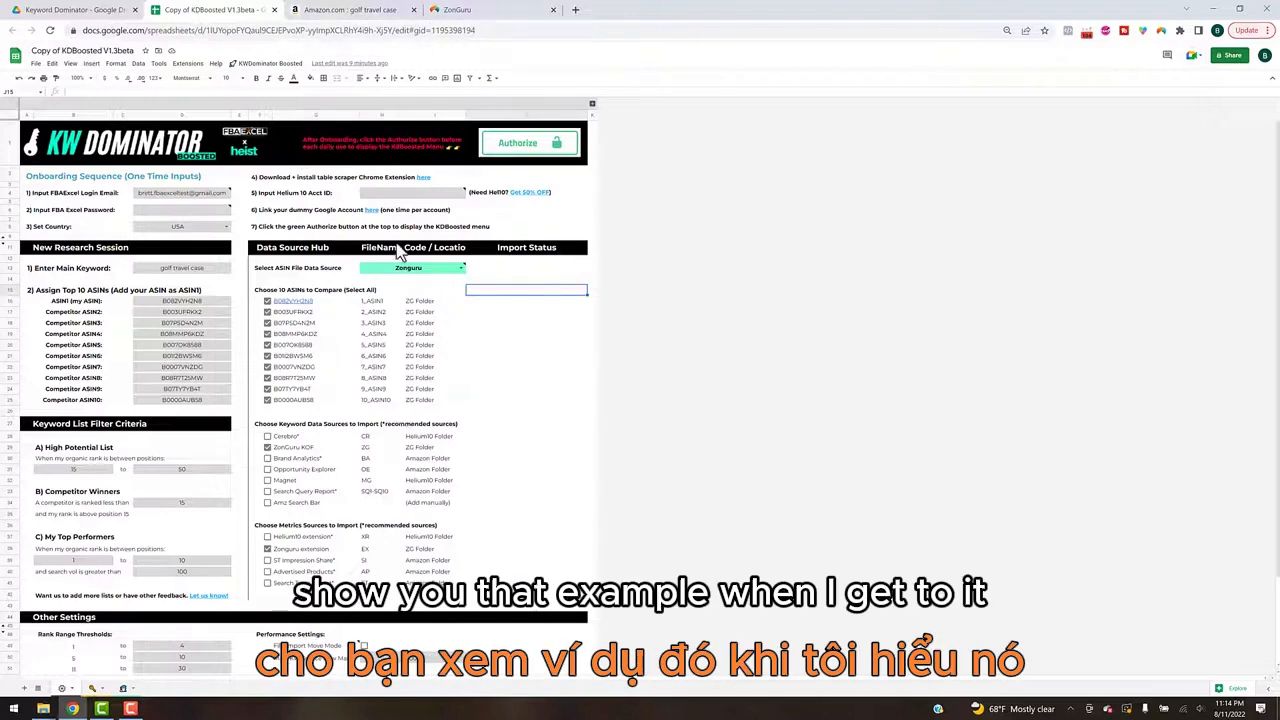
{"action": "left_click", "coordinate": [266, 64]}
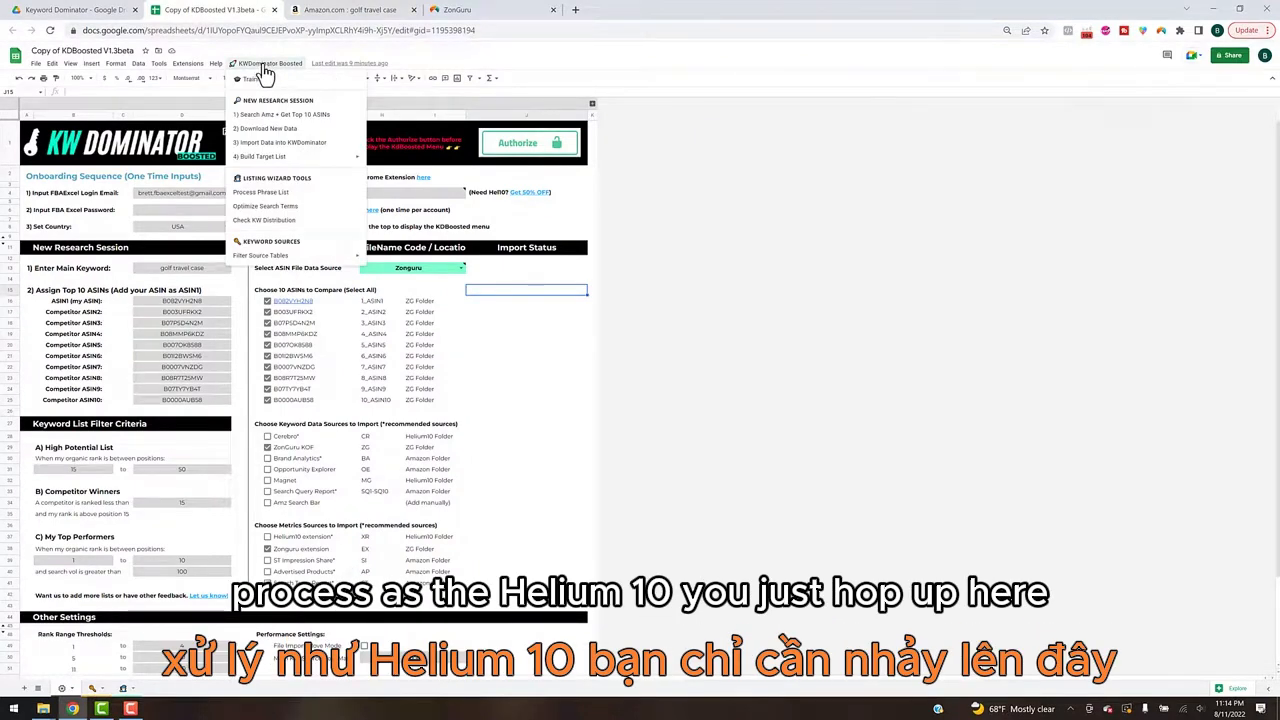
{"action": "left_click", "coordinate": [316, 130]}
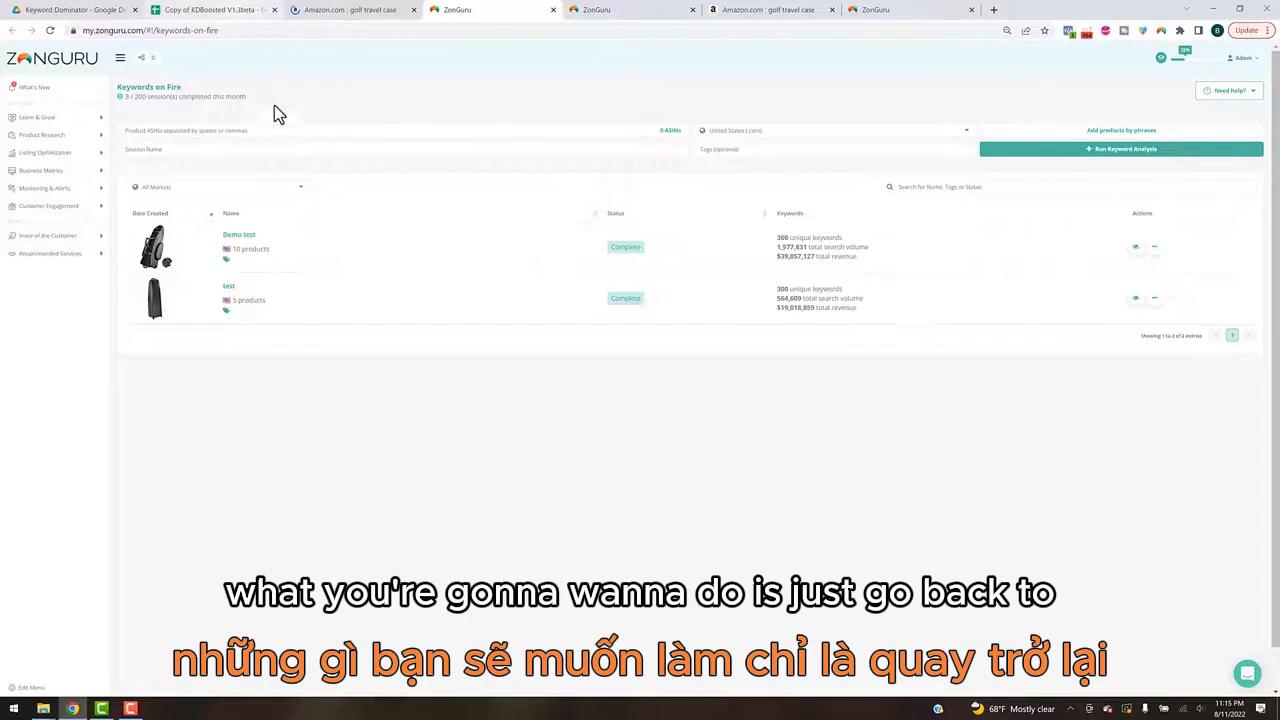
Step: Copy the ten assigned ASINs, in order, from the New Research Session section of the KDBoosted spreadsheet
{"action": "left_click", "coordinate": [222, 10]}
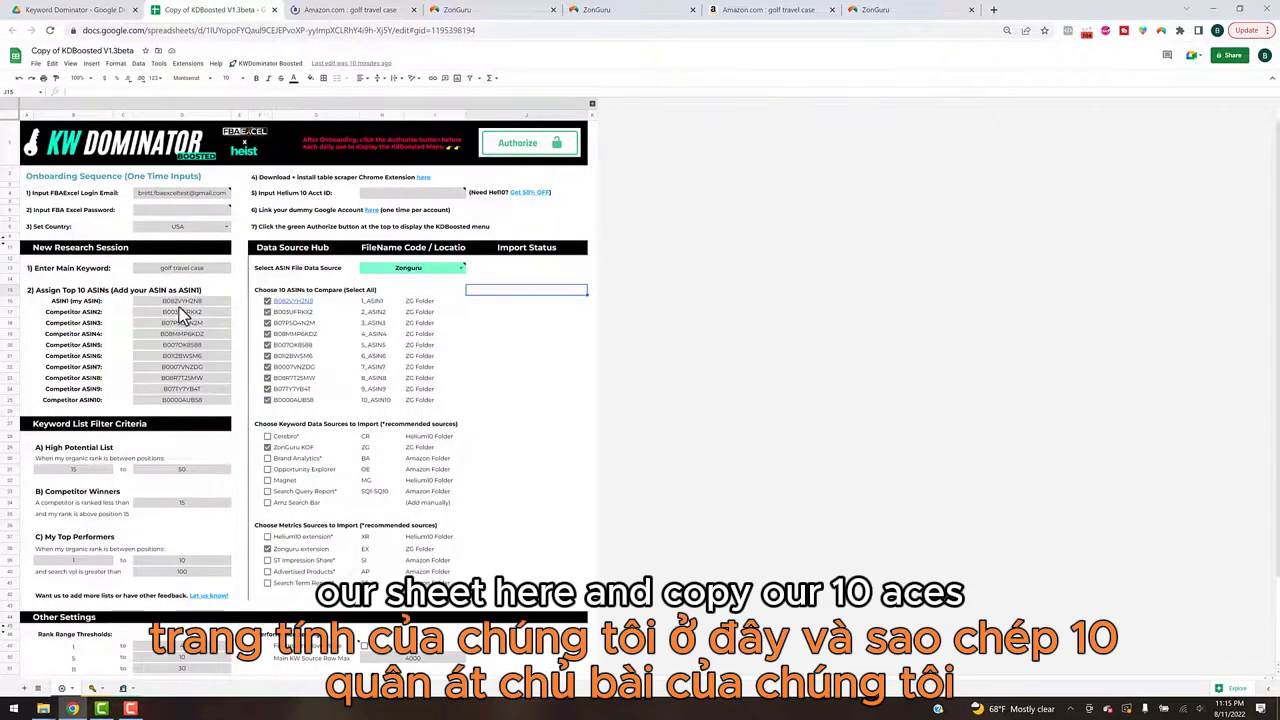
{"action": "left_click", "coordinate": [178, 301]}
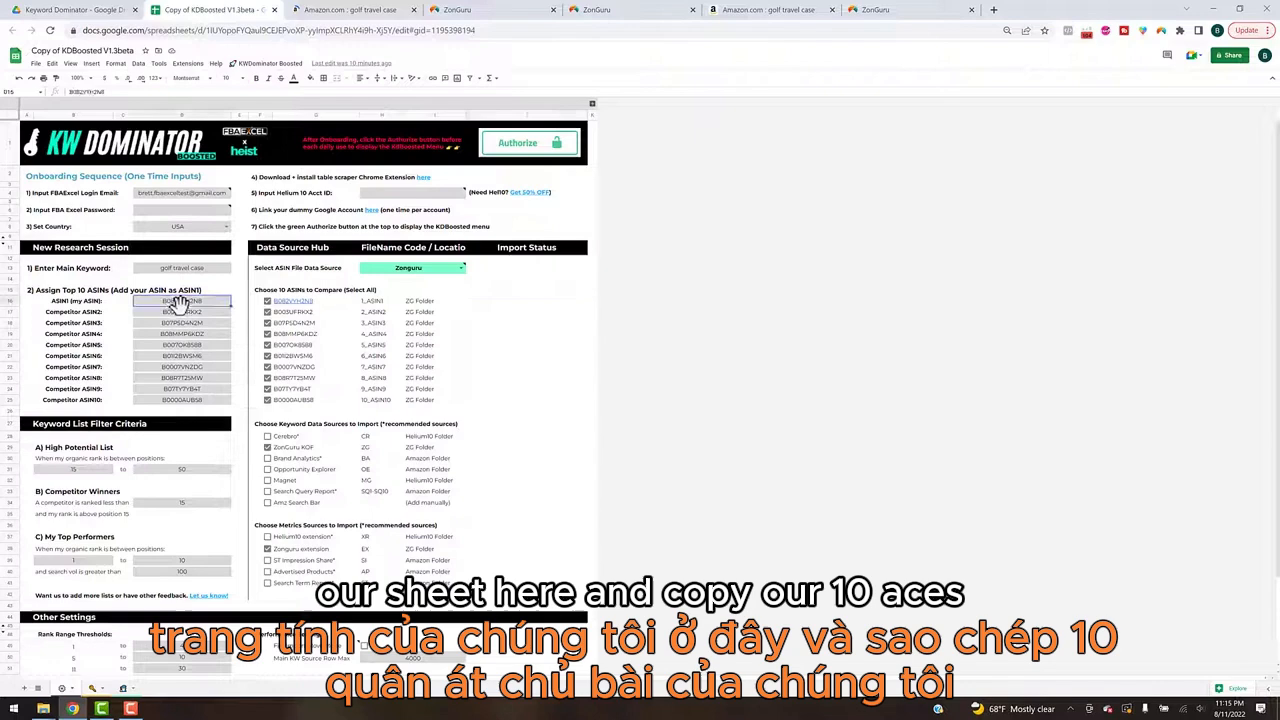
{"action": "left_click", "coordinate": [185, 400], "text": "shift"}
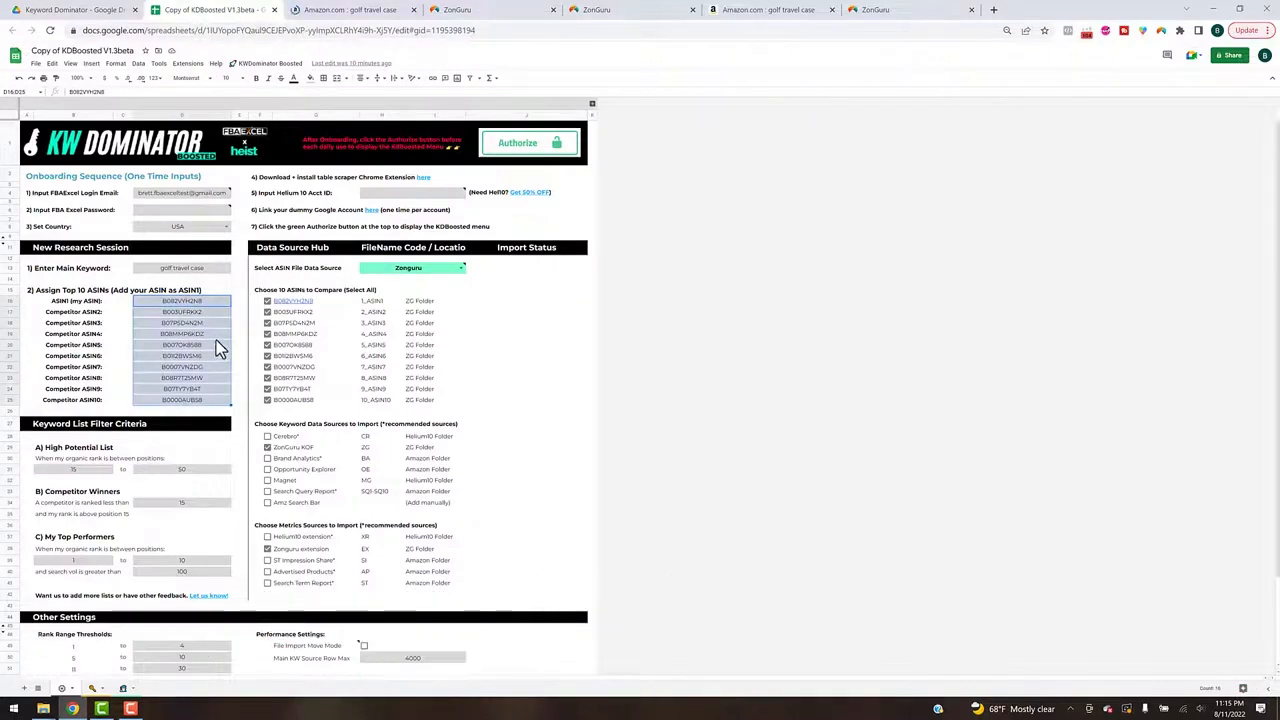
{"action": "key", "text": "ctrl+c"}
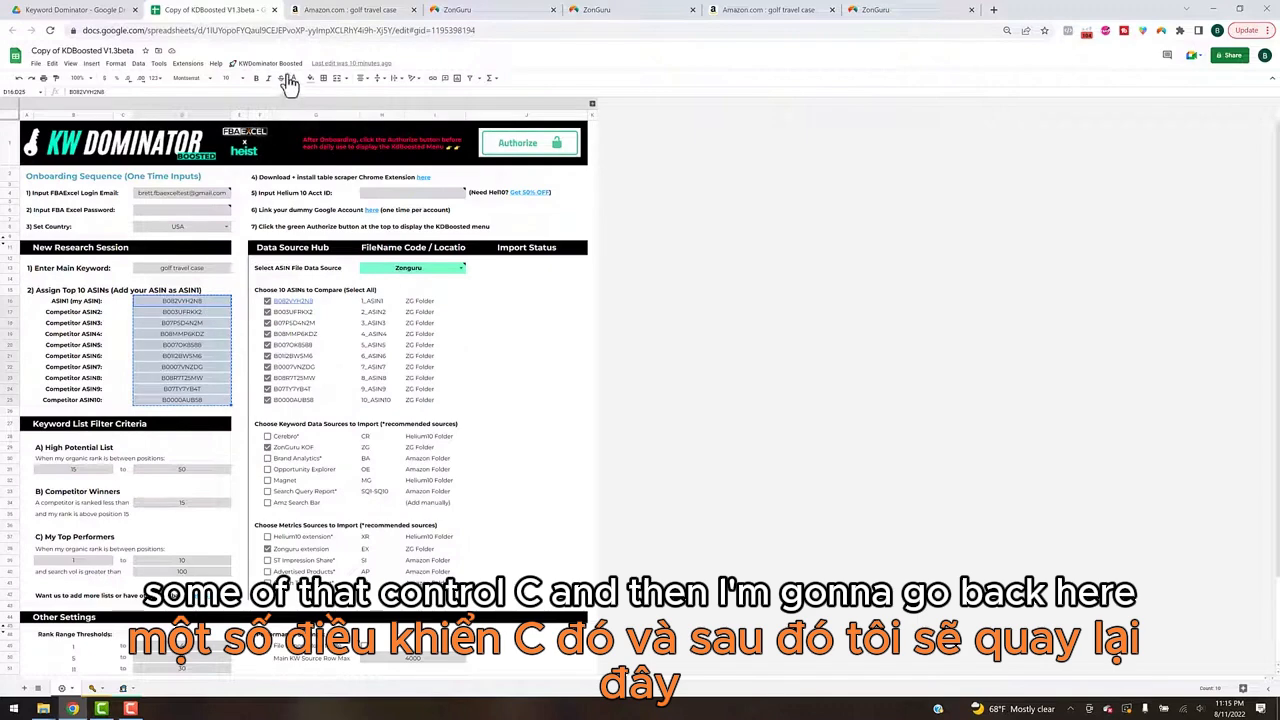
Step: Run a ZonGuru Keywords on Fire analysis on the ten copied ASINs with the session name demo2
{"action": "left_click", "coordinate": [458, 12]}
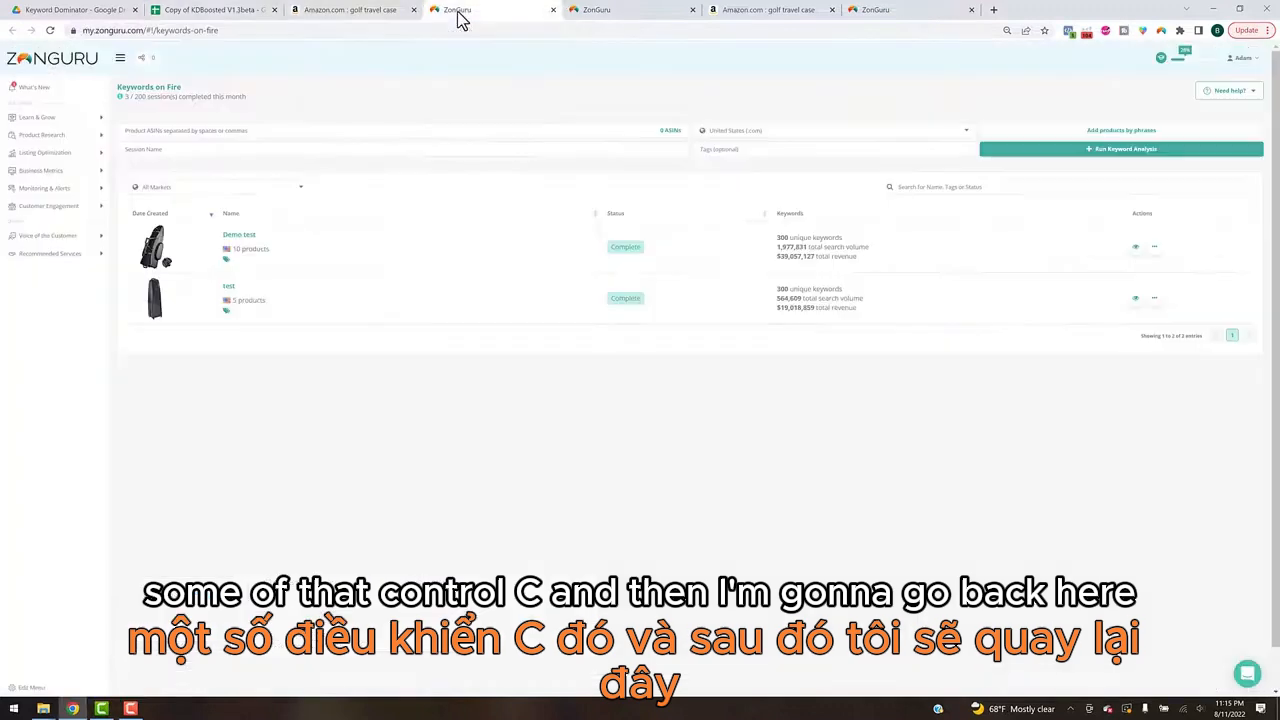
{"action": "left_click", "coordinate": [192, 131]}
{"action": "key", "text": "ctrl+v"}
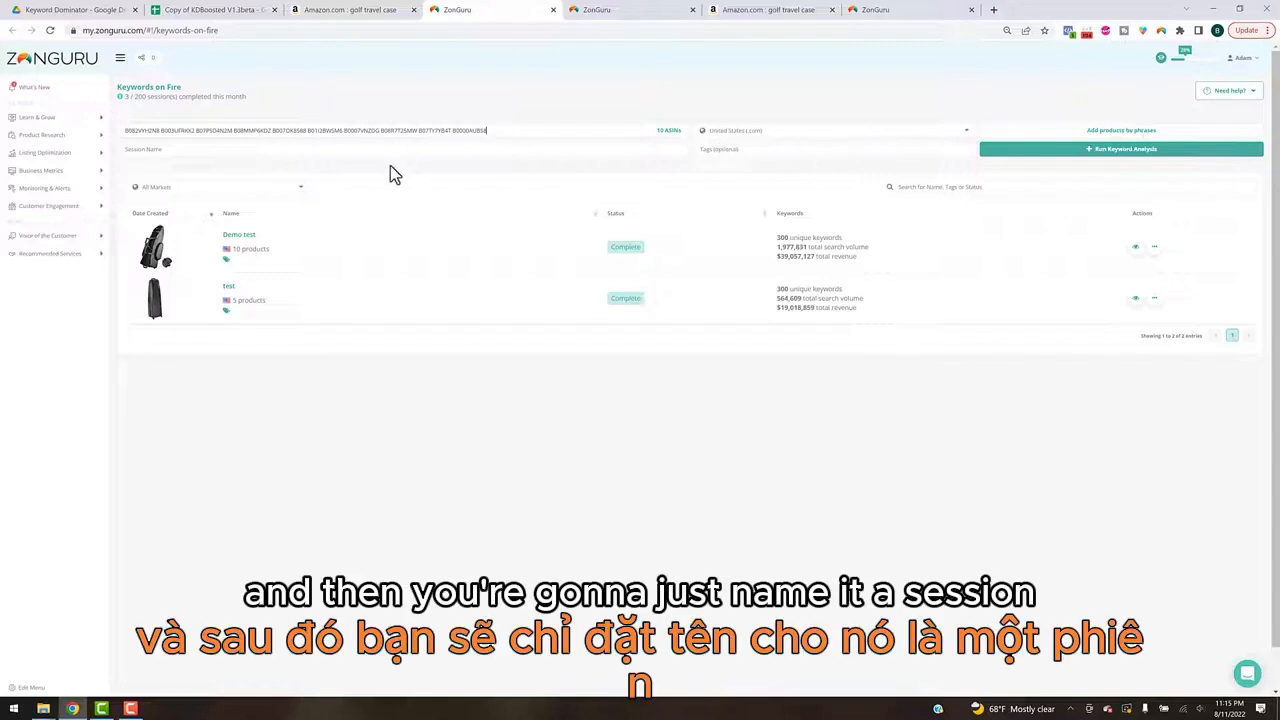
{"action": "left_click", "coordinate": [177, 149]}
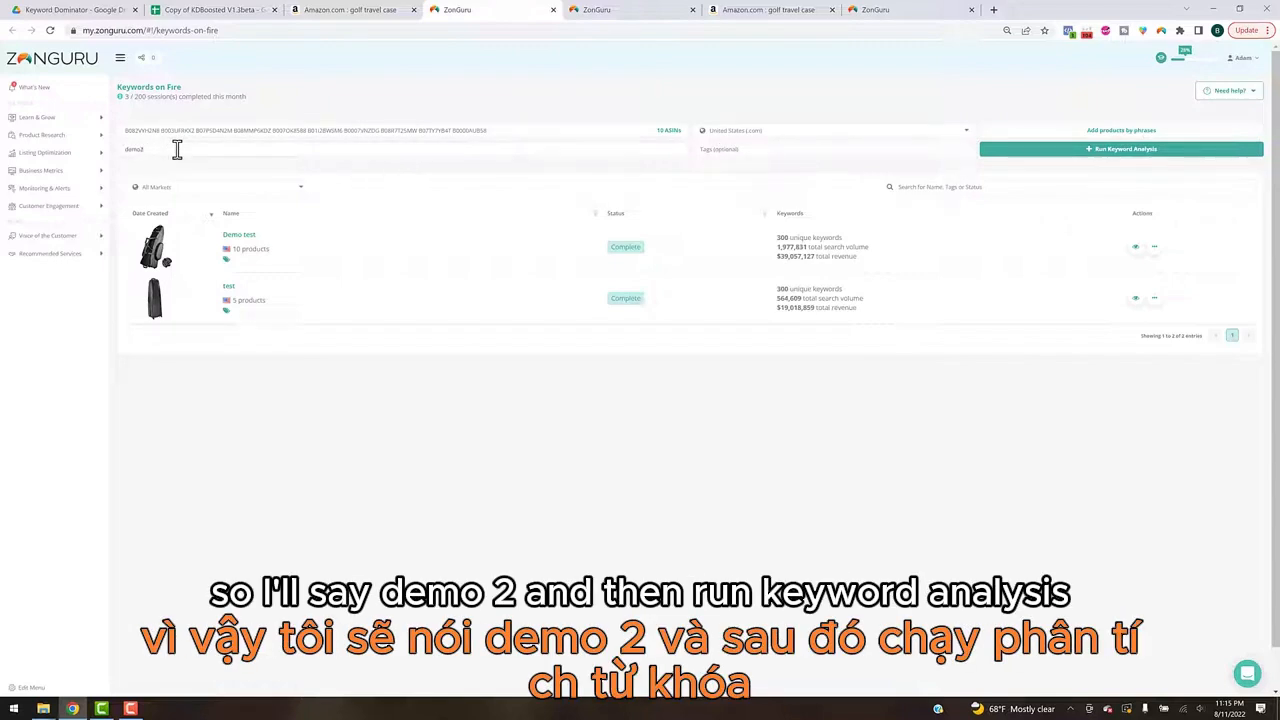
{"action": "left_click", "coordinate": [1066, 151]}
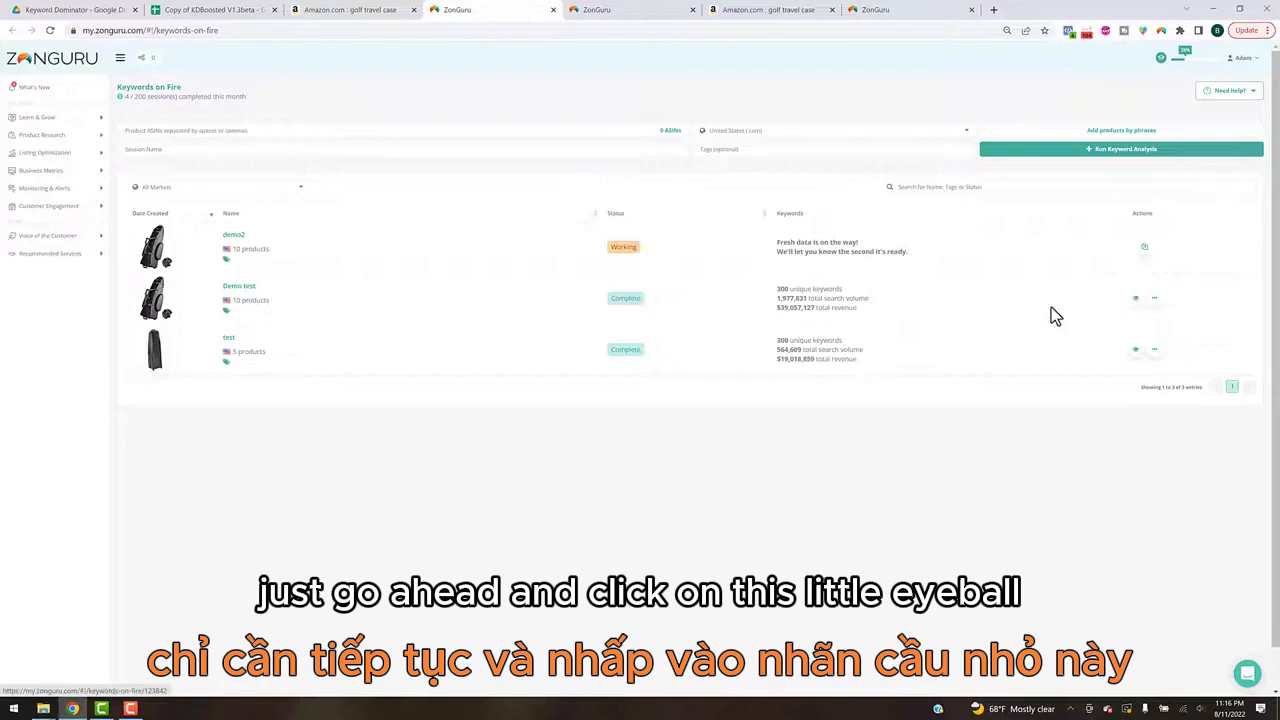
Step: Open the completed Demo test session in Keywords on Fire and export its keyword table to CSV
{"action": "left_click", "coordinate": [990, 311]}
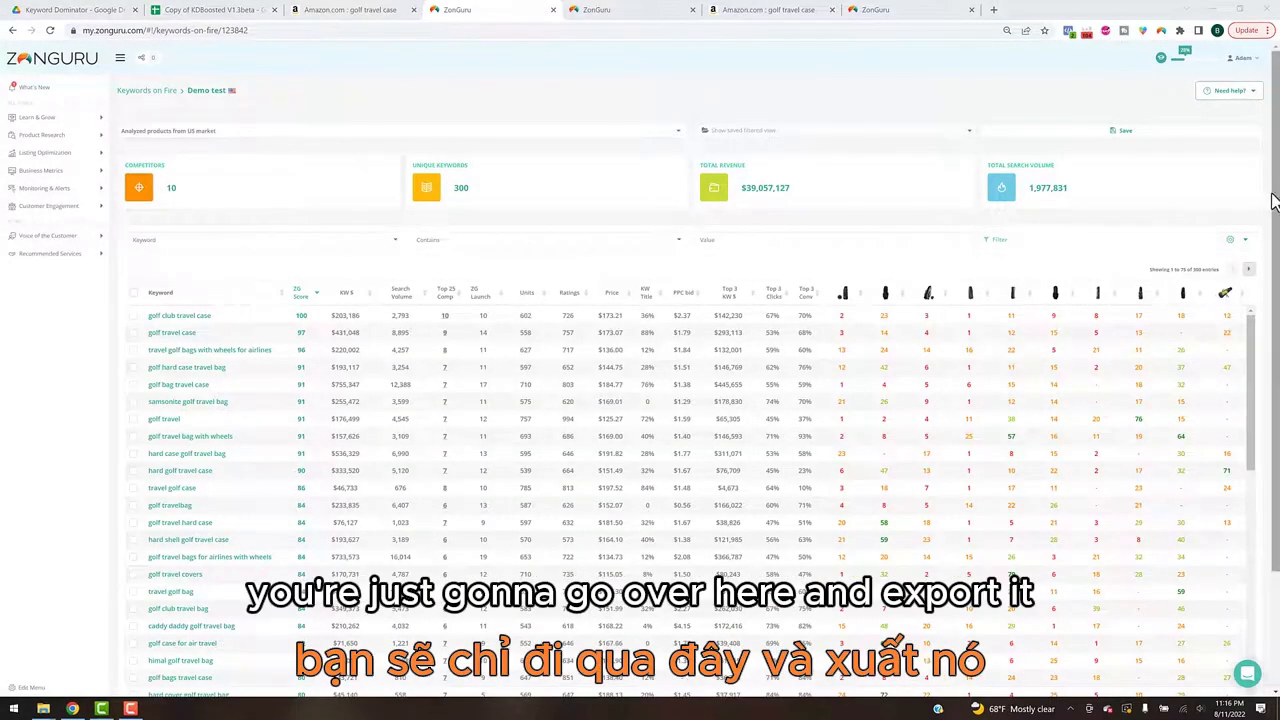
{"action": "left_click", "coordinate": [1247, 240]}
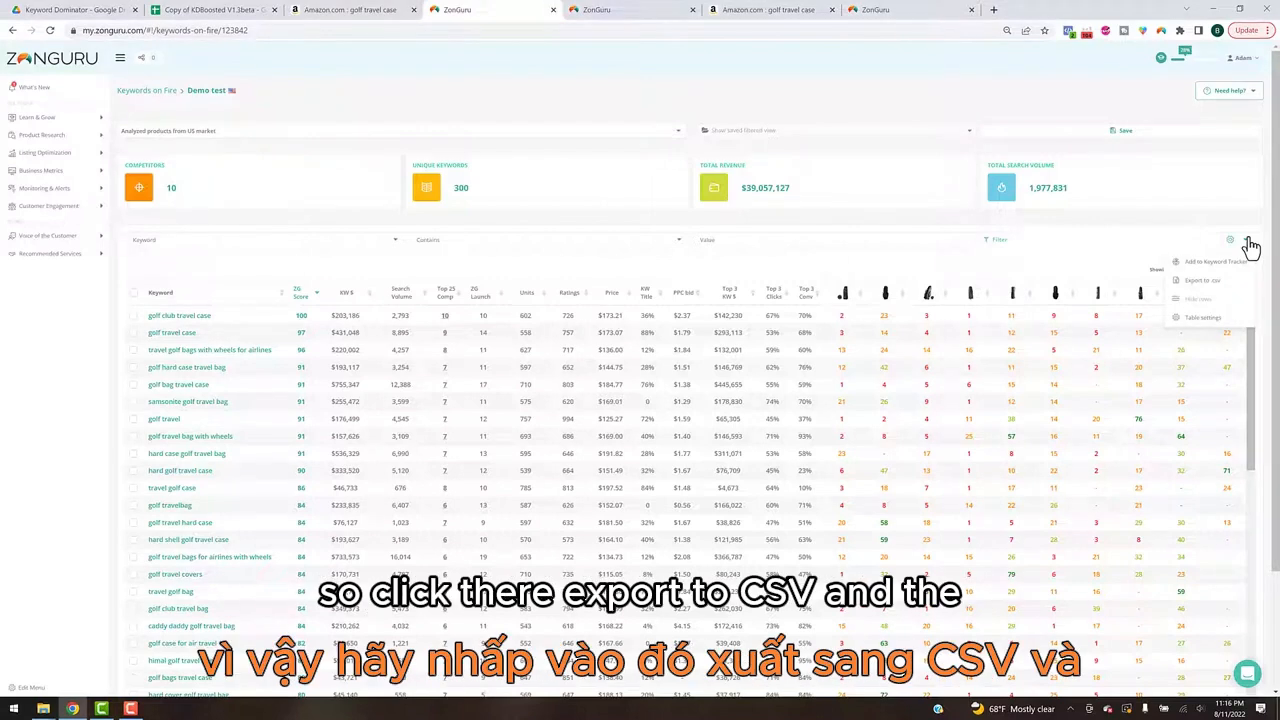
{"action": "left_click", "coordinate": [1221, 286]}
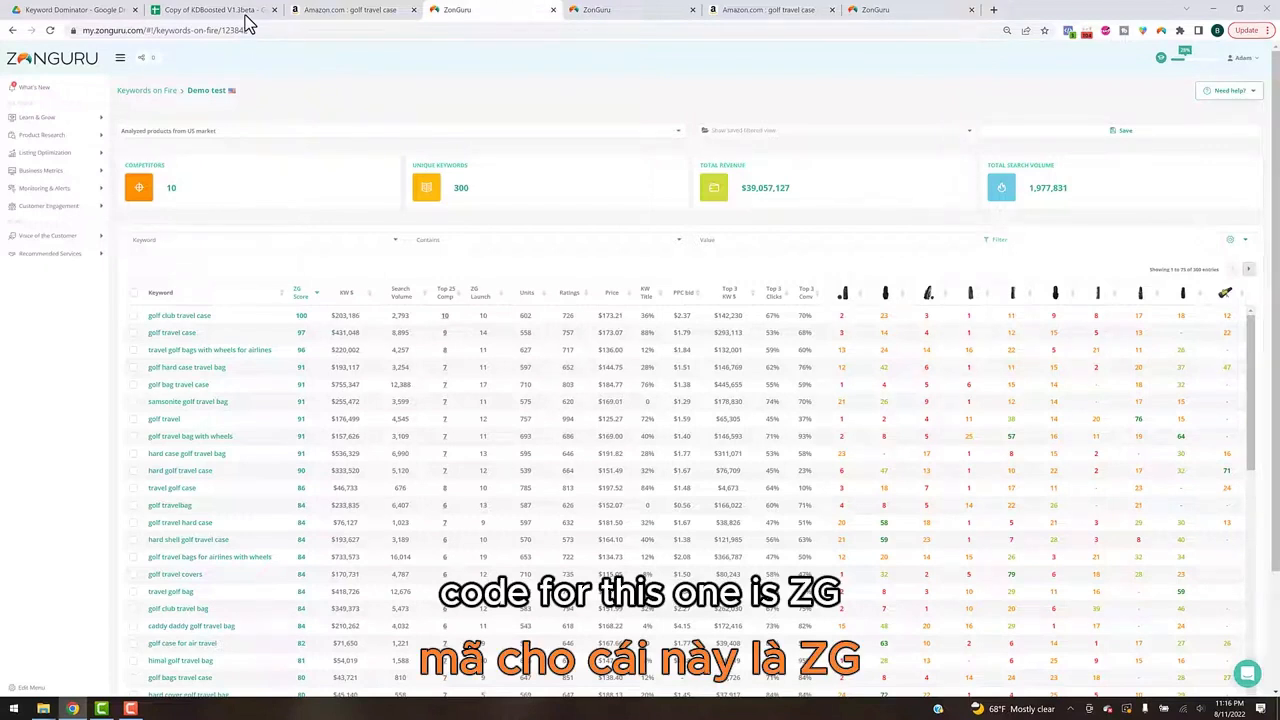
Step: Browse to the ZG folder under KW Sources - New as the save location for the Keywords on Fire CSV, and cancel saving
{"action": "key", "text": "ctrl+s"}
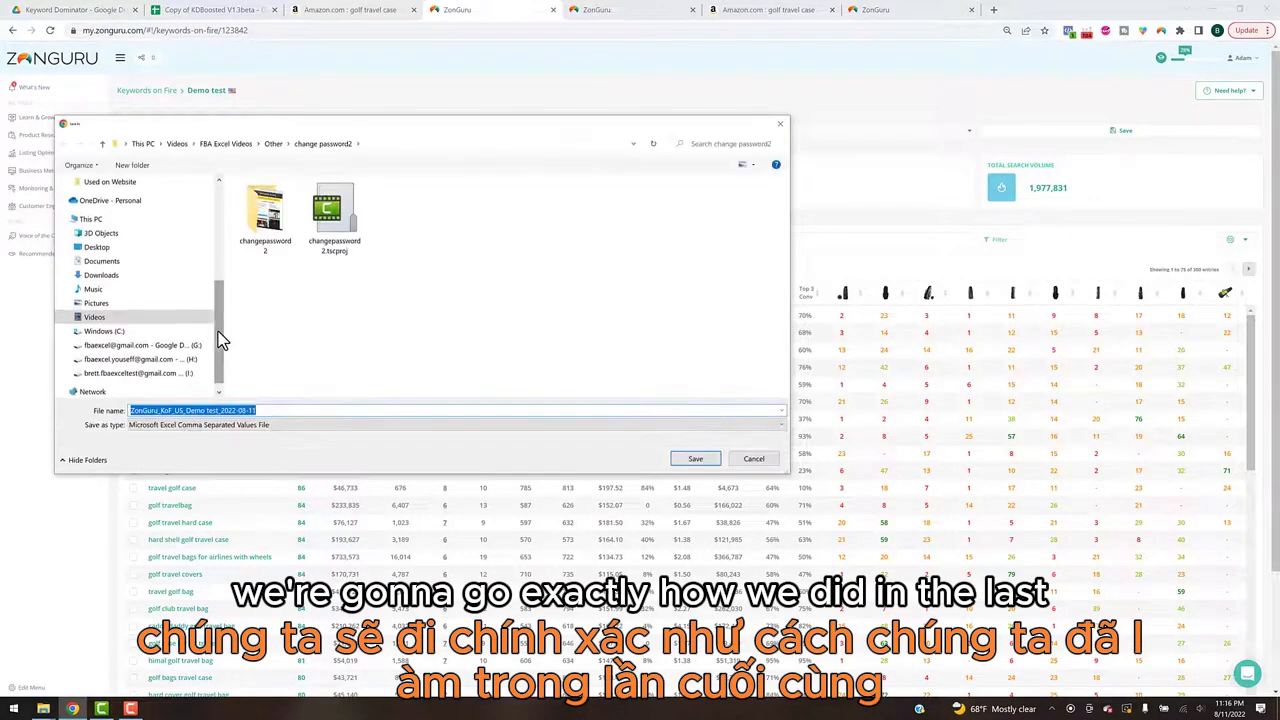
{"action": "left_click", "coordinate": [135, 373]}
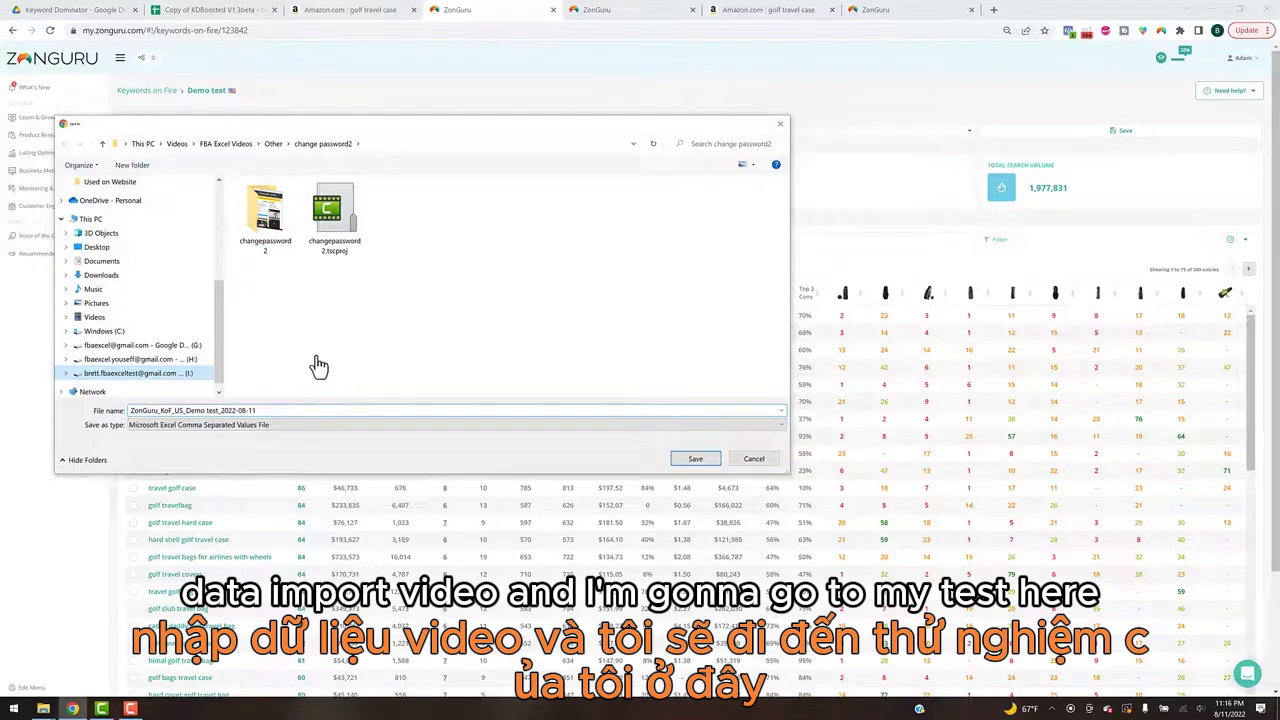
{"action": "double_click", "coordinate": [267, 208]}
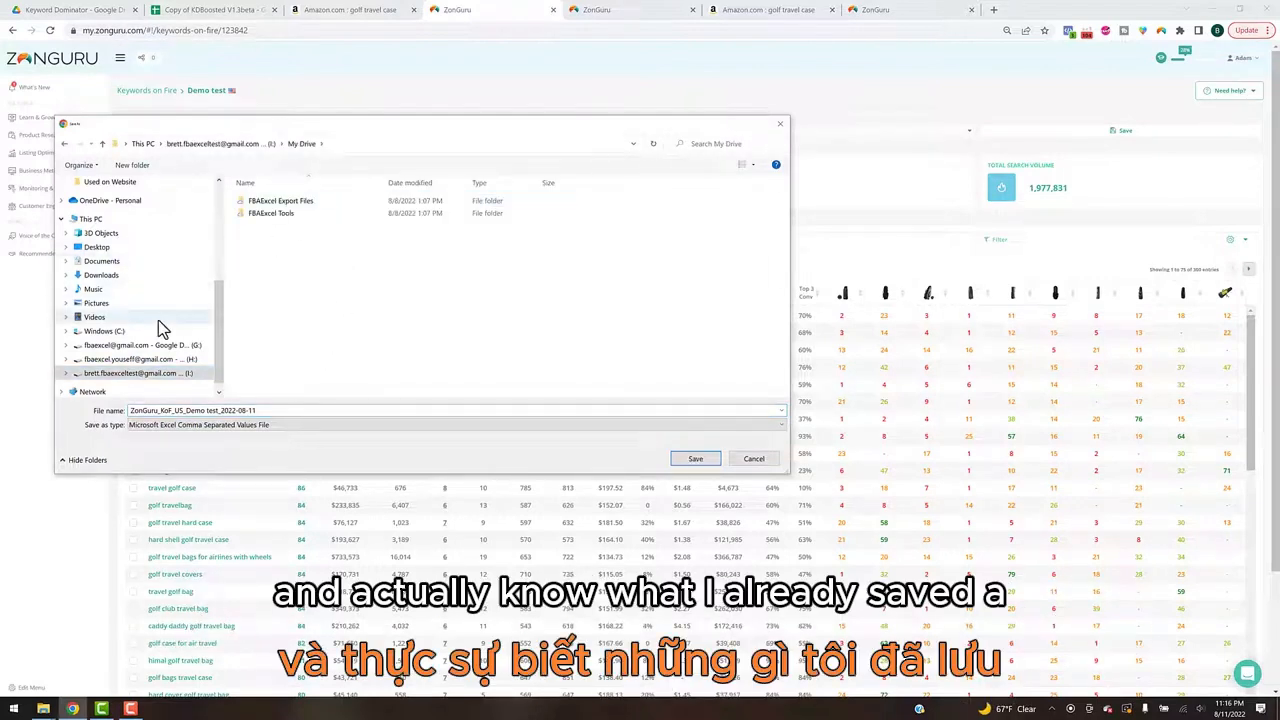
{"action": "scroll", "coordinate": [182, 300], "scroll_direction": "up", "scroll_amount": 3}
{"action": "left_click", "coordinate": [150, 224]}
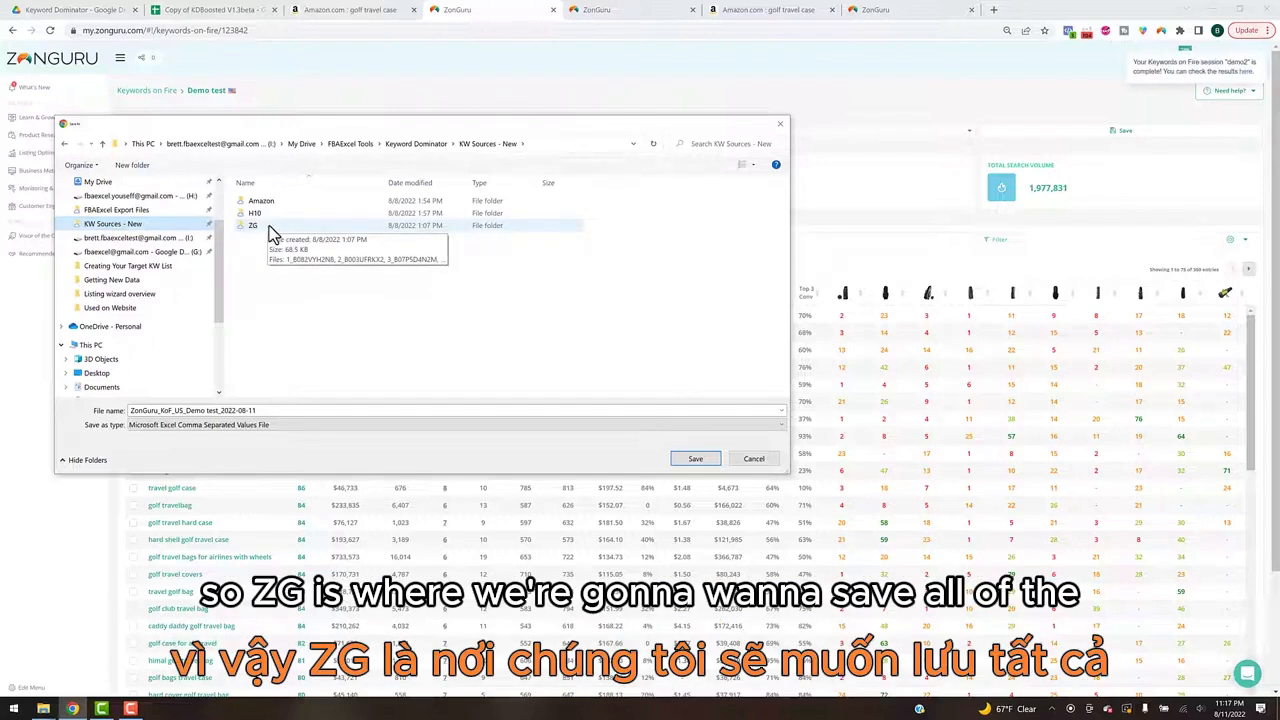
{"action": "double_click", "coordinate": [269, 228]}
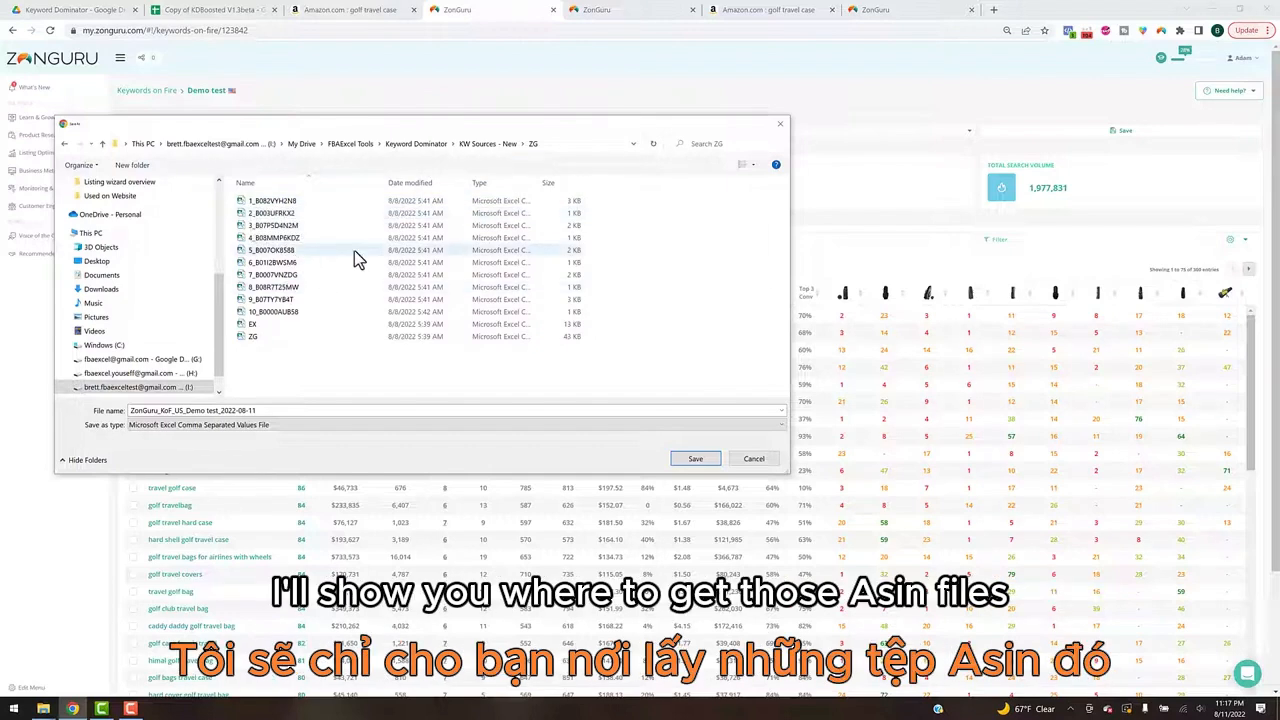
{"action": "left_click", "coordinate": [788, 129]}
Step: Switch to the test1 session in ZonGuru's Listing Optimizer and add a listing for ASIN1, B082VYH2N8, copied from the KDBoosted spreadsheet
{"action": "left_click", "coordinate": [630, 10]}
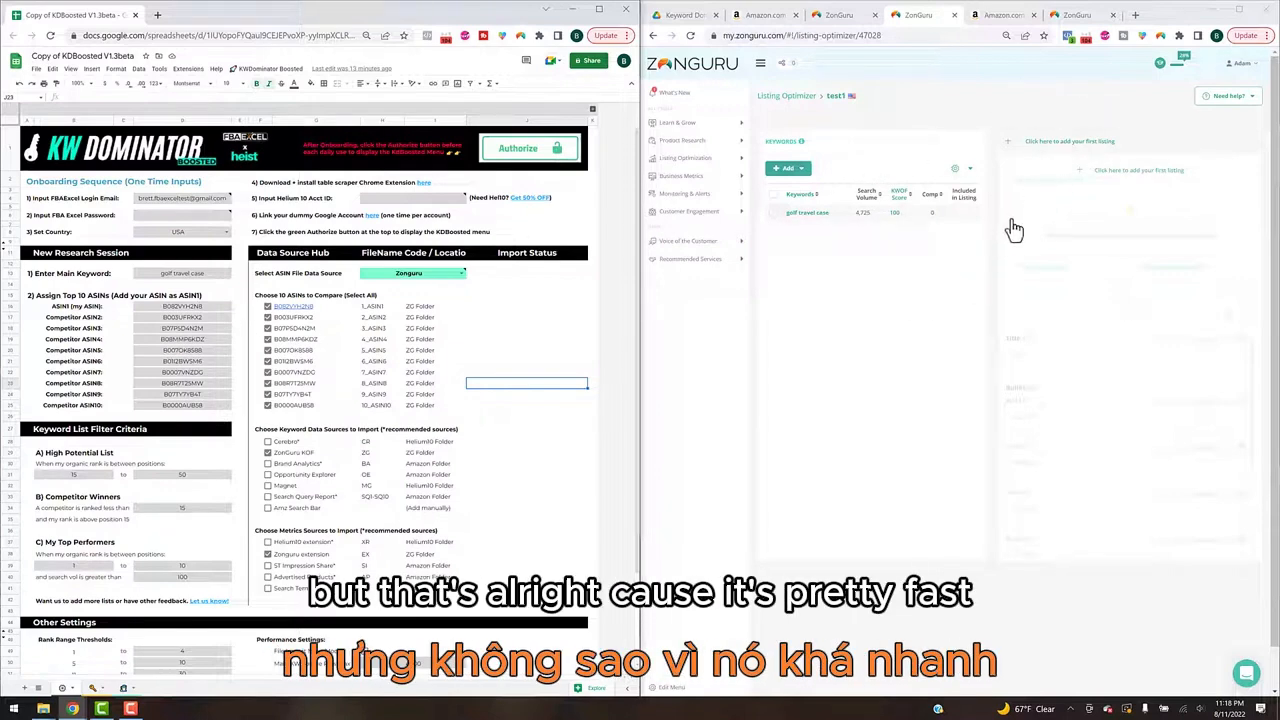
{"action": "left_click", "coordinate": [192, 308]}
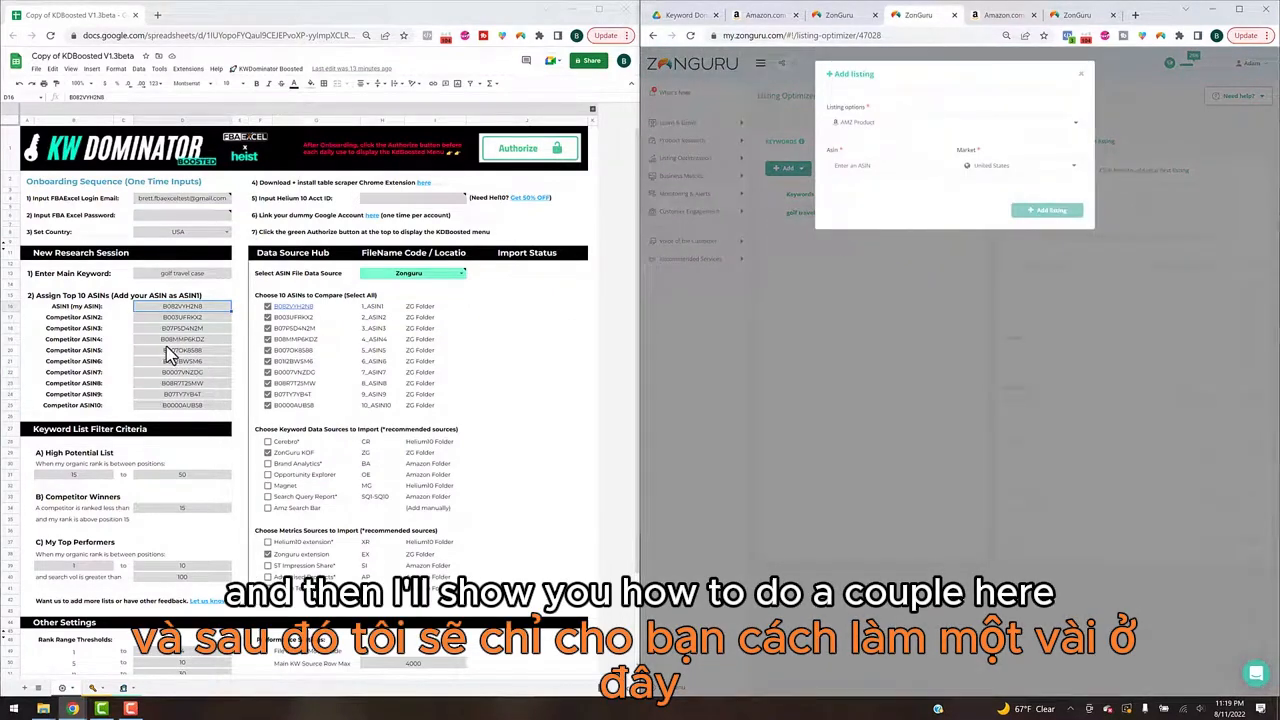
{"action": "left_click", "coordinate": [185, 308]}
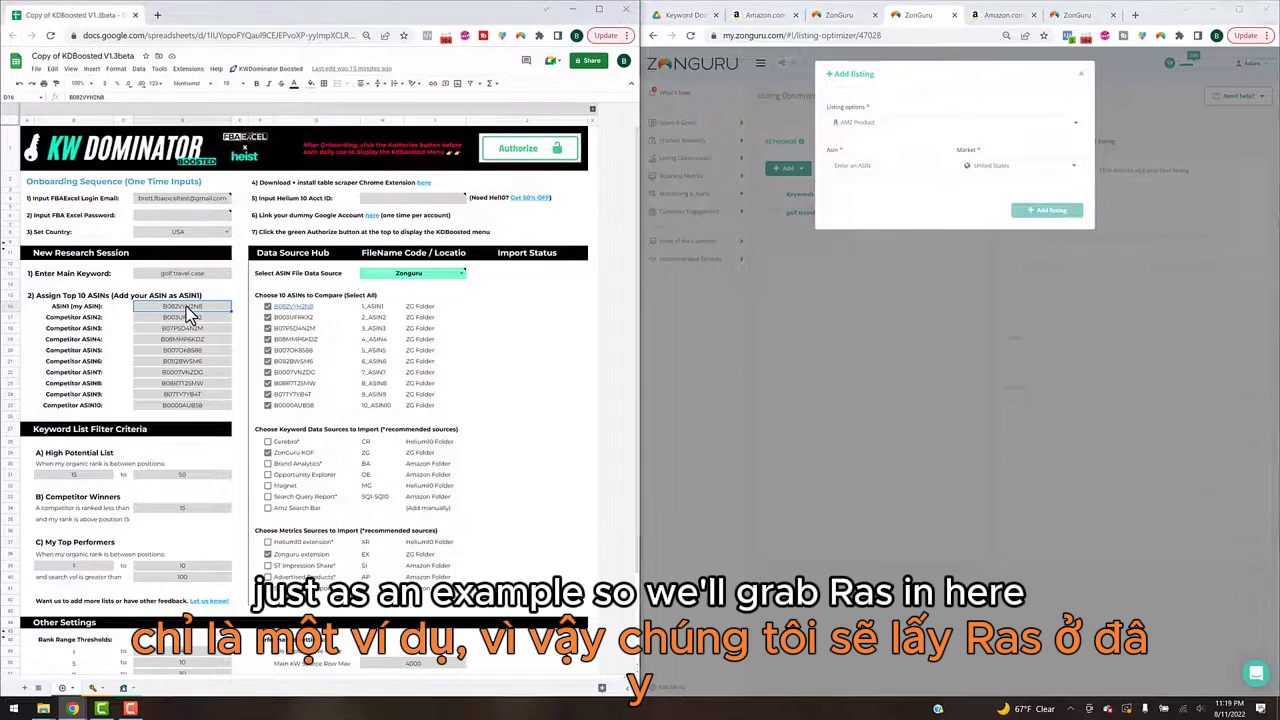
{"action": "left_click", "coordinate": [926, 171]}
{"action": "key", "text": "ctrl+v"}
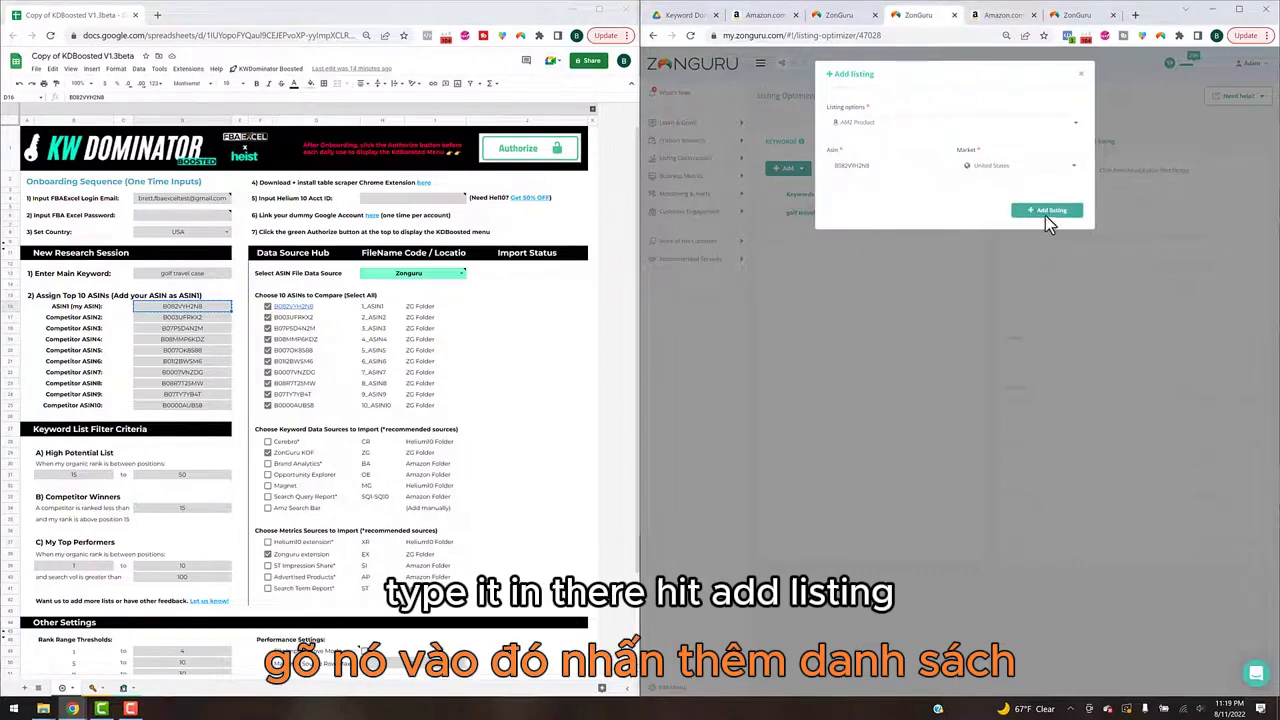
{"action": "left_click", "coordinate": [1045, 215]}
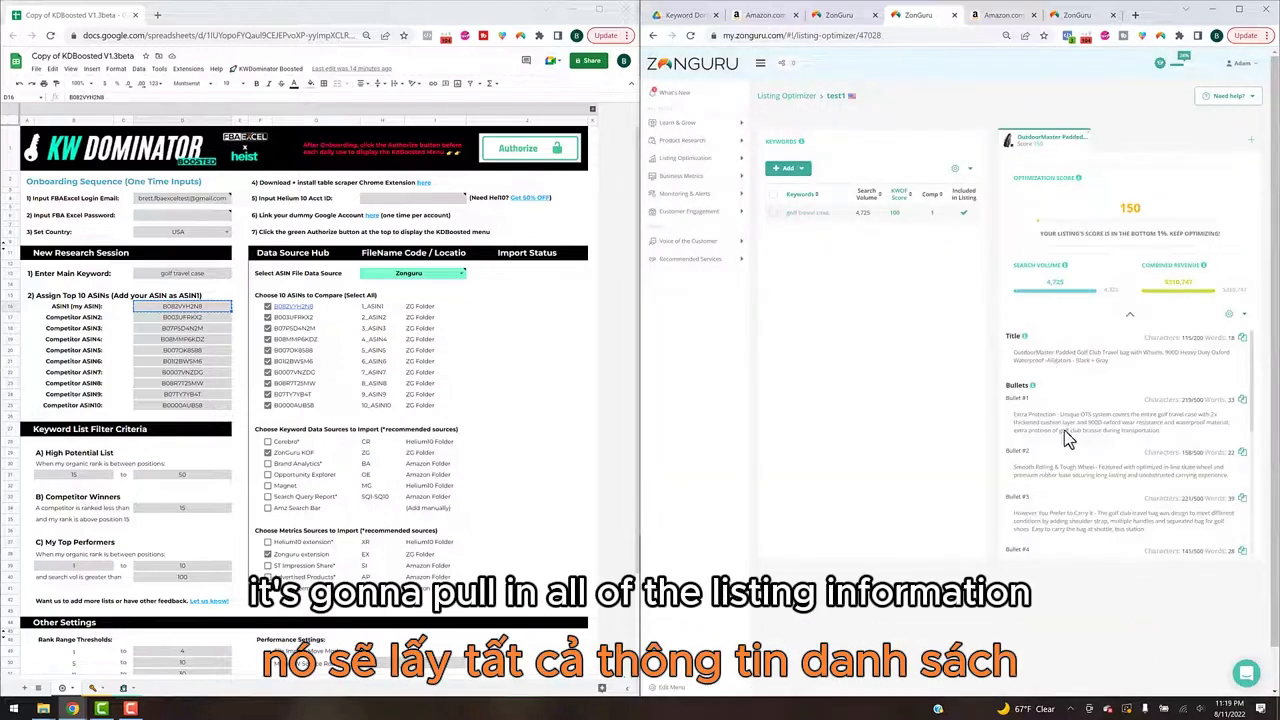
Step: Add a second listing to the test1 session for Competitor ASIN2, B003UFRKX2, copied from the KDBoosted spreadsheet
{"action": "scroll", "coordinate": [1079, 420], "scroll_direction": "down", "scroll_amount": 5}
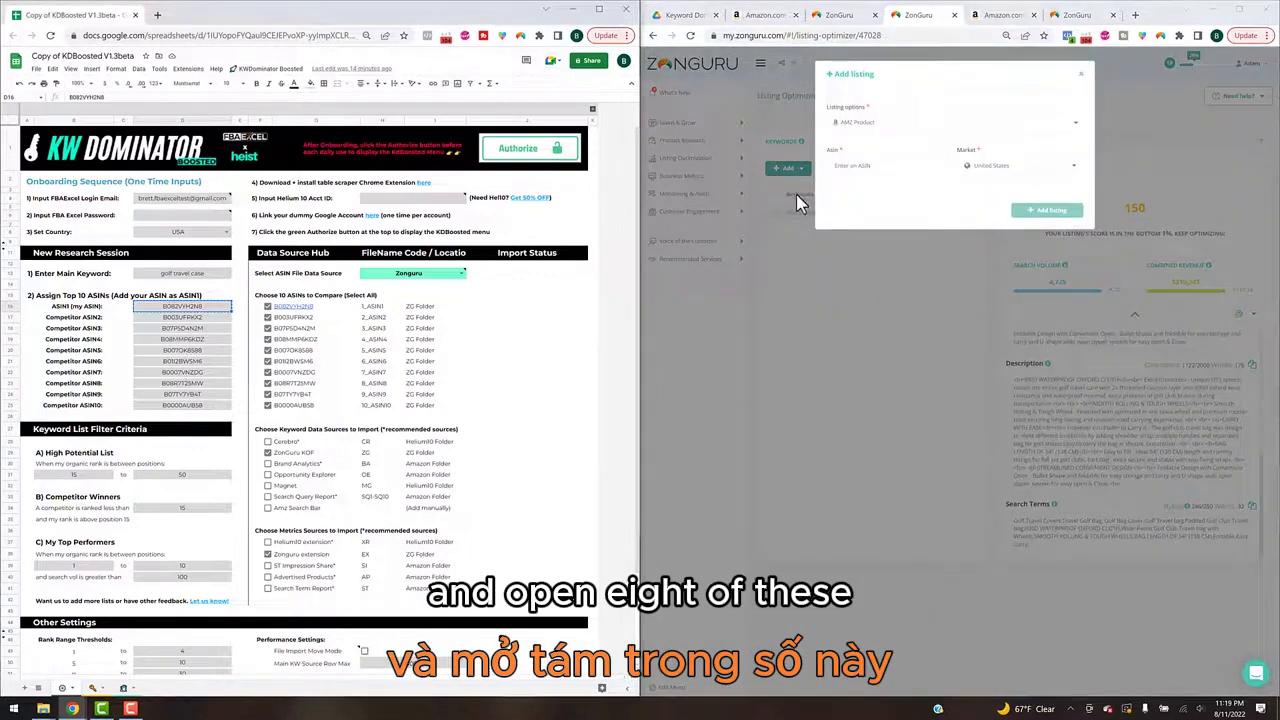
{"action": "left_click", "coordinate": [201, 316]}
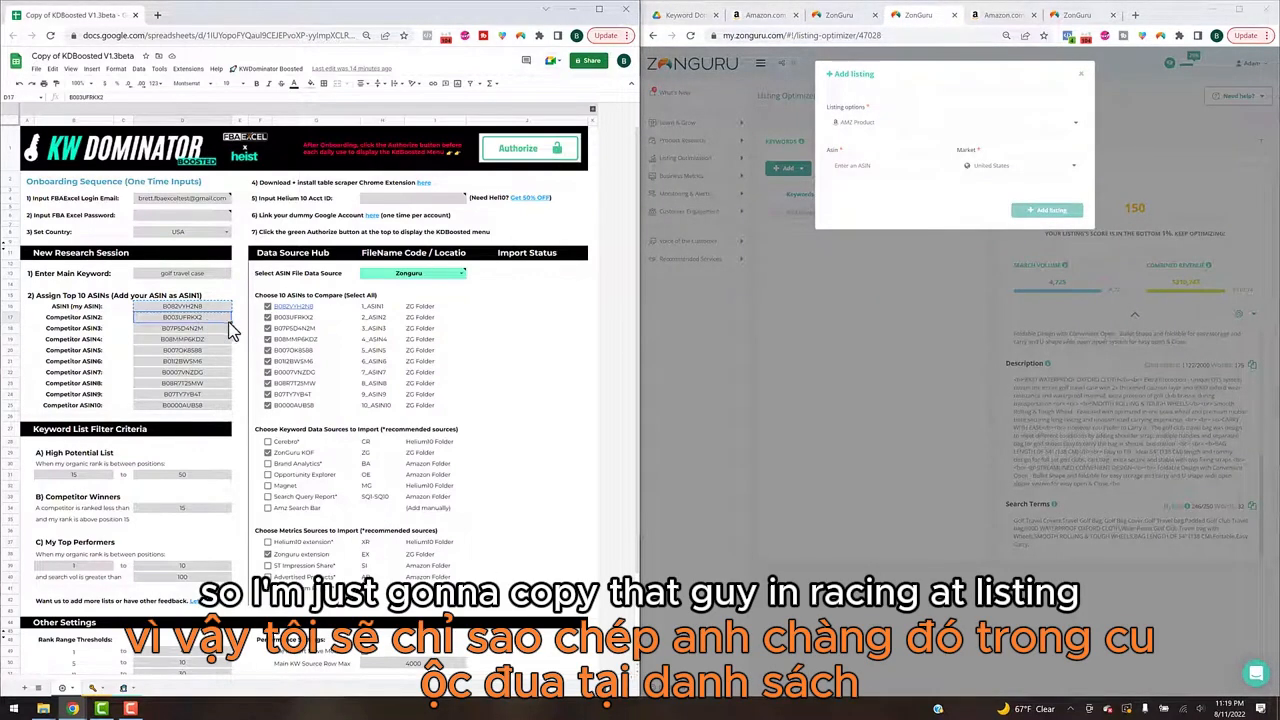
{"action": "left_click", "coordinate": [874, 166]}
{"action": "type", "text": "B003UFRKX2"}
{"action": "left_click", "coordinate": [1063, 210]}
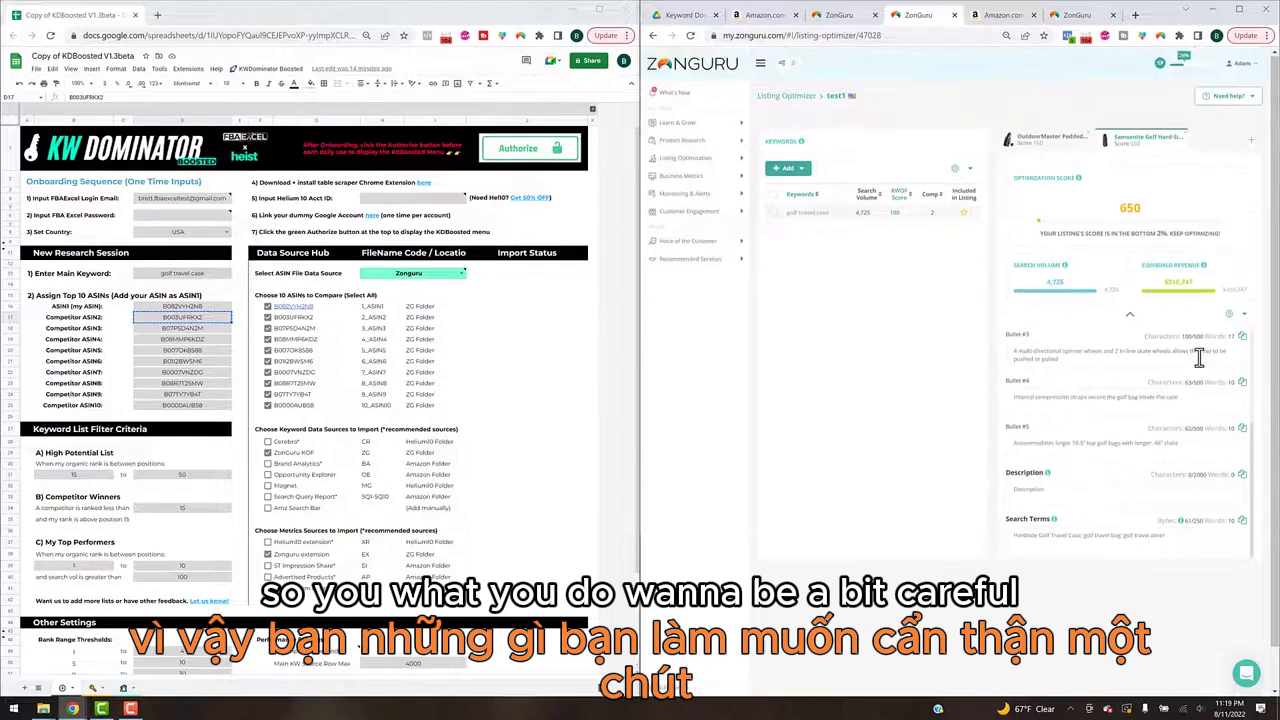
{"action": "scroll", "coordinate": [1199, 358], "scroll_direction": "up", "scroll_amount": 1}
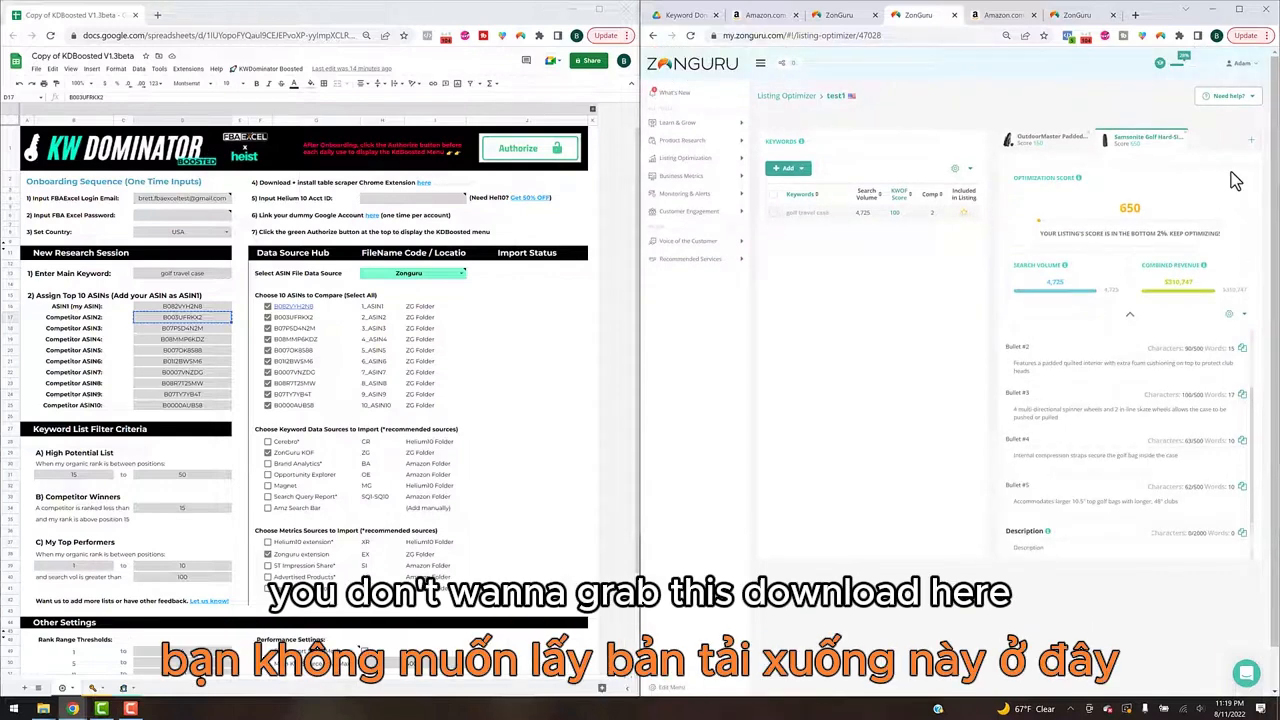
{"action": "left_click", "coordinate": [971, 172]}
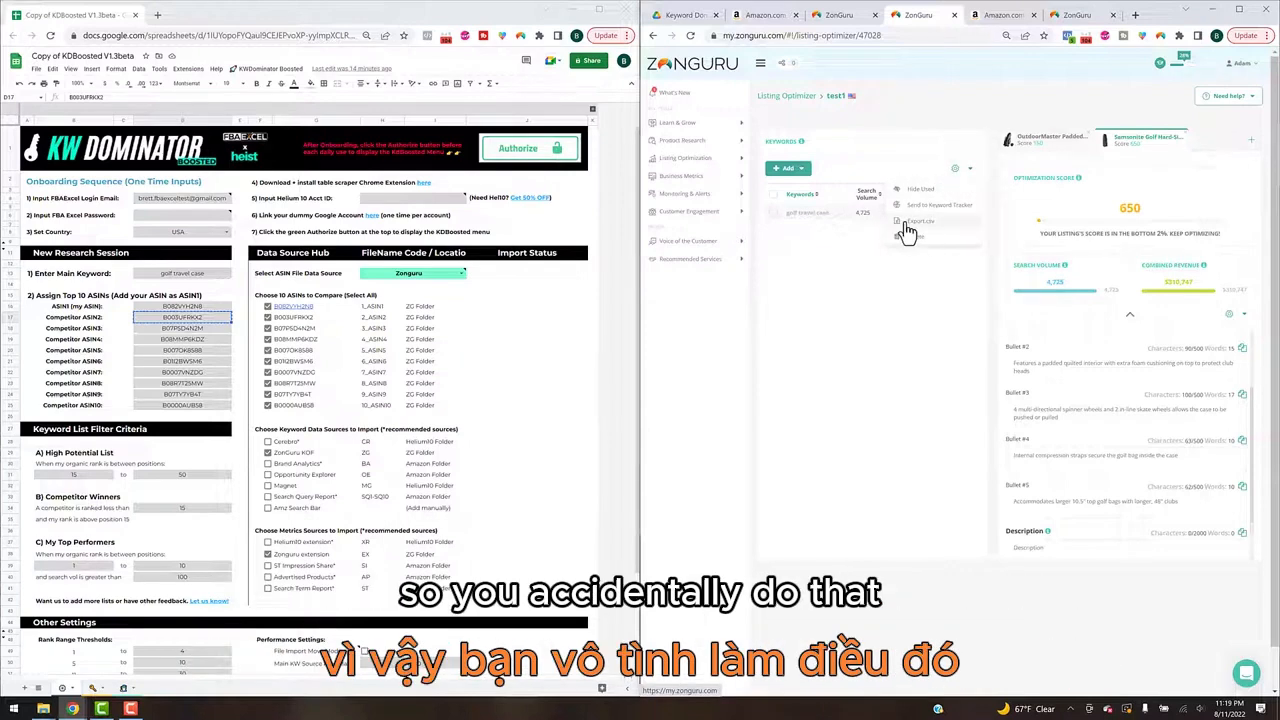
{"action": "left_click", "coordinate": [843, 277]}
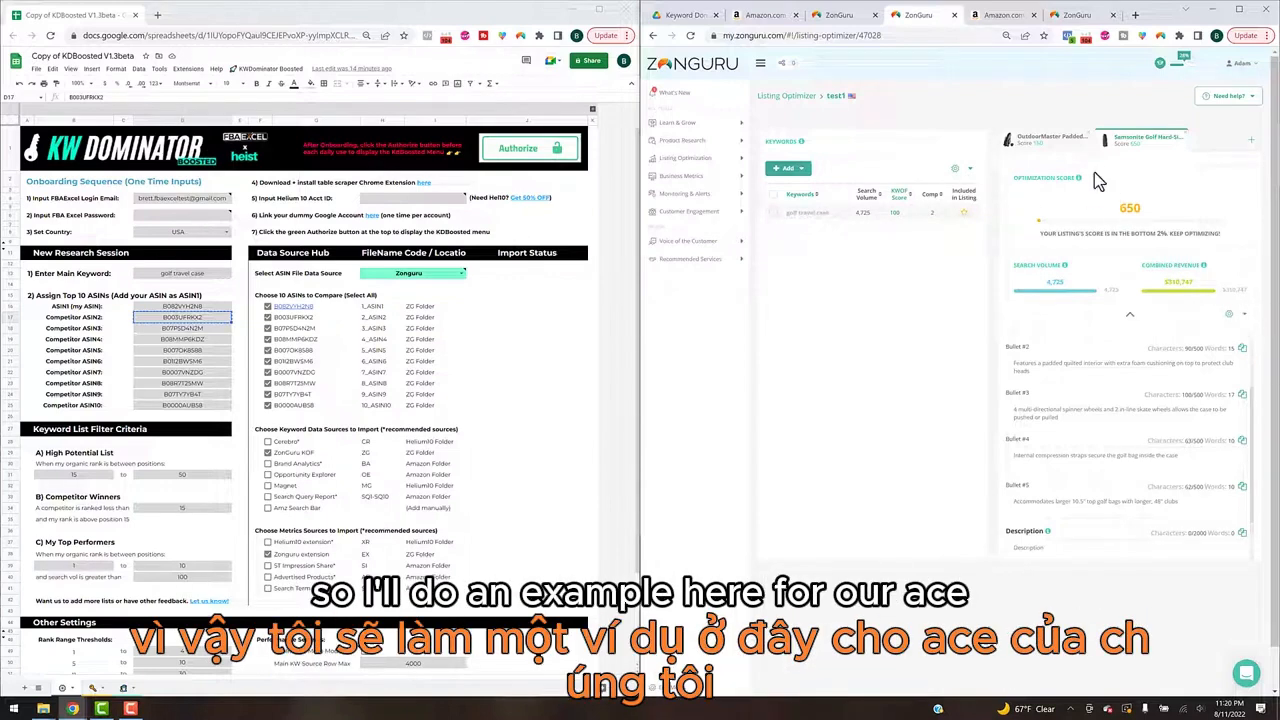
Step: Export the OutdoorMaster listing to CSV, choose 1_B082VYH2N8 in the ZG folder as the file name, and cancel saving
{"action": "left_click", "coordinate": [1075, 148]}
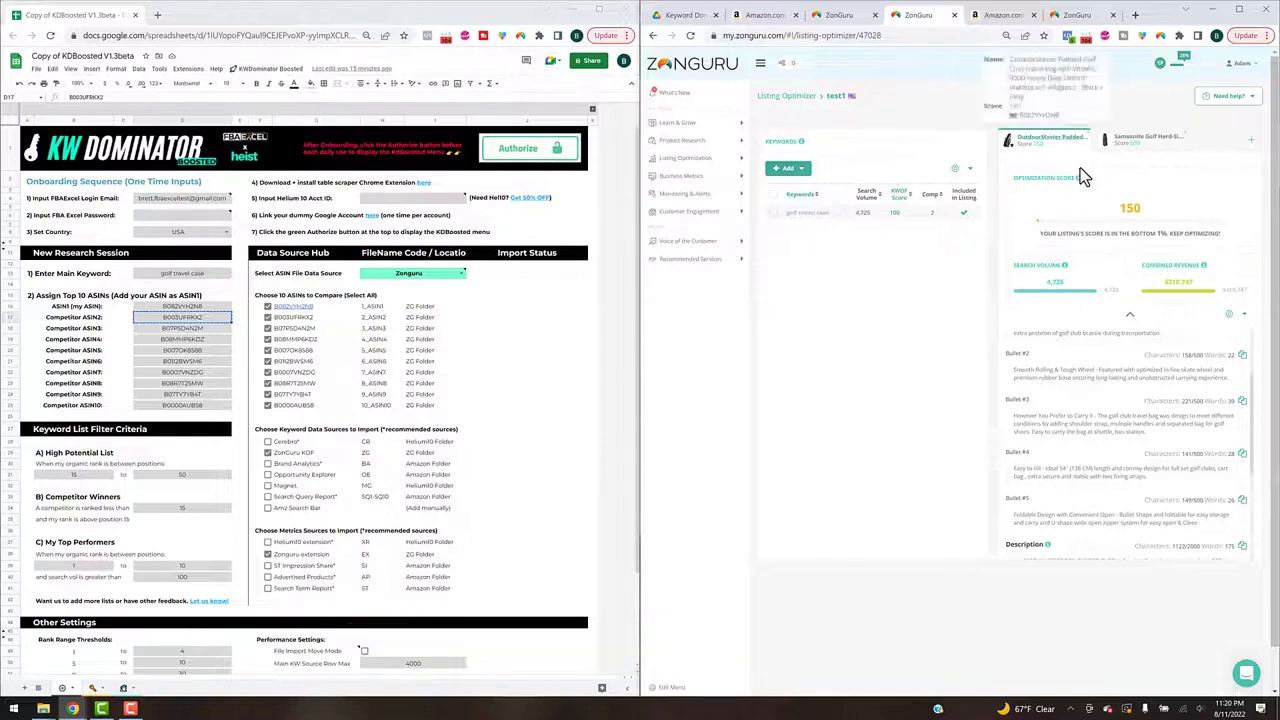
{"action": "left_click", "coordinate": [1244, 318]}
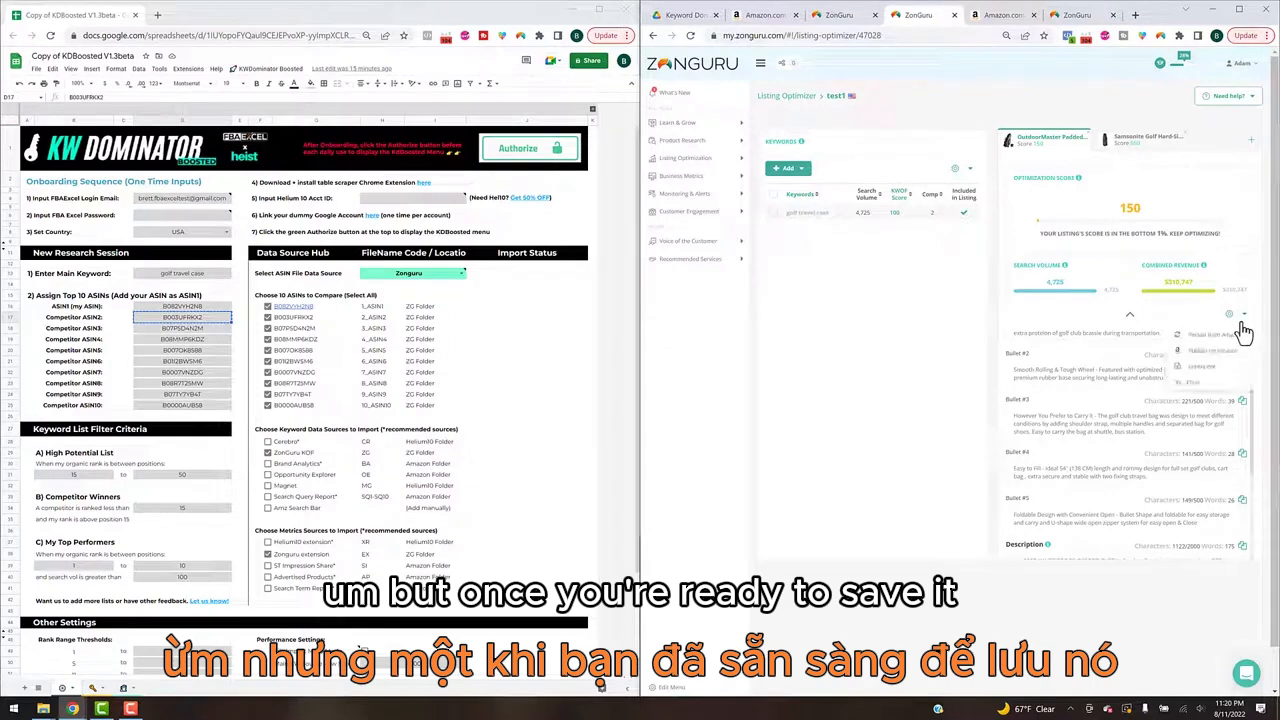
{"action": "left_click", "coordinate": [1183, 368]}
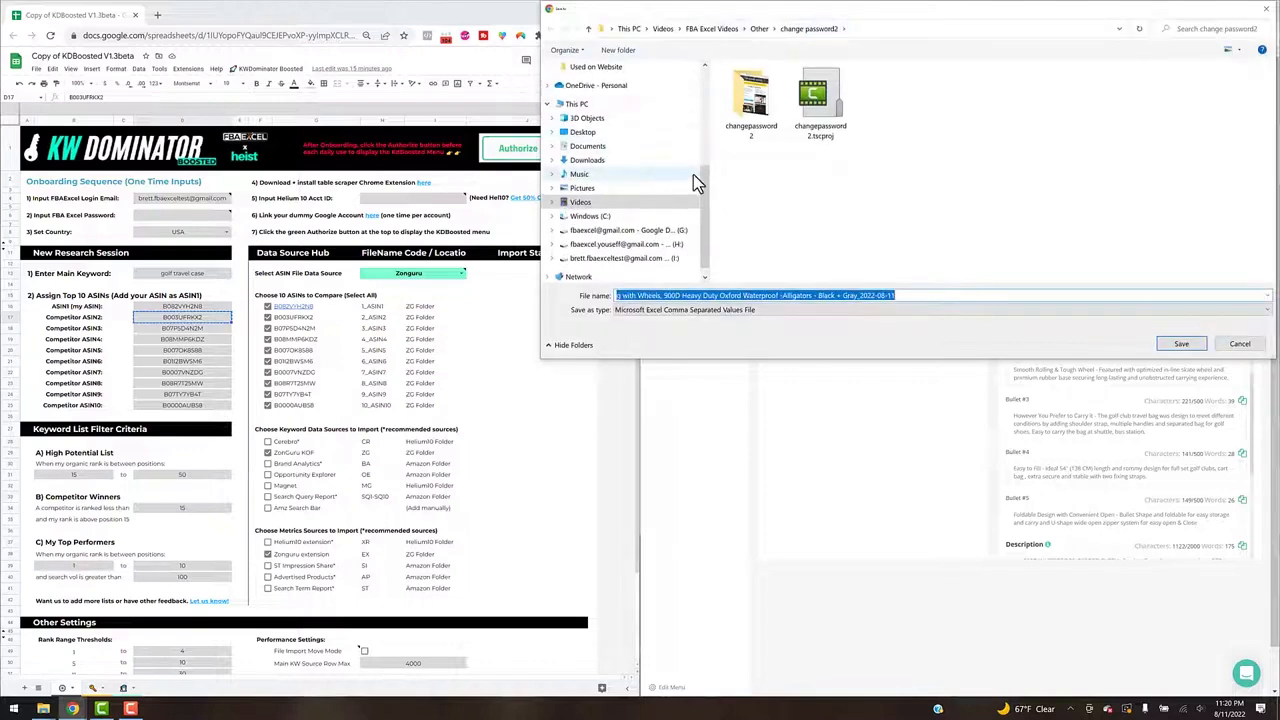
{"action": "scroll", "coordinate": [690, 150], "scroll_direction": "up", "scroll_amount": 4}
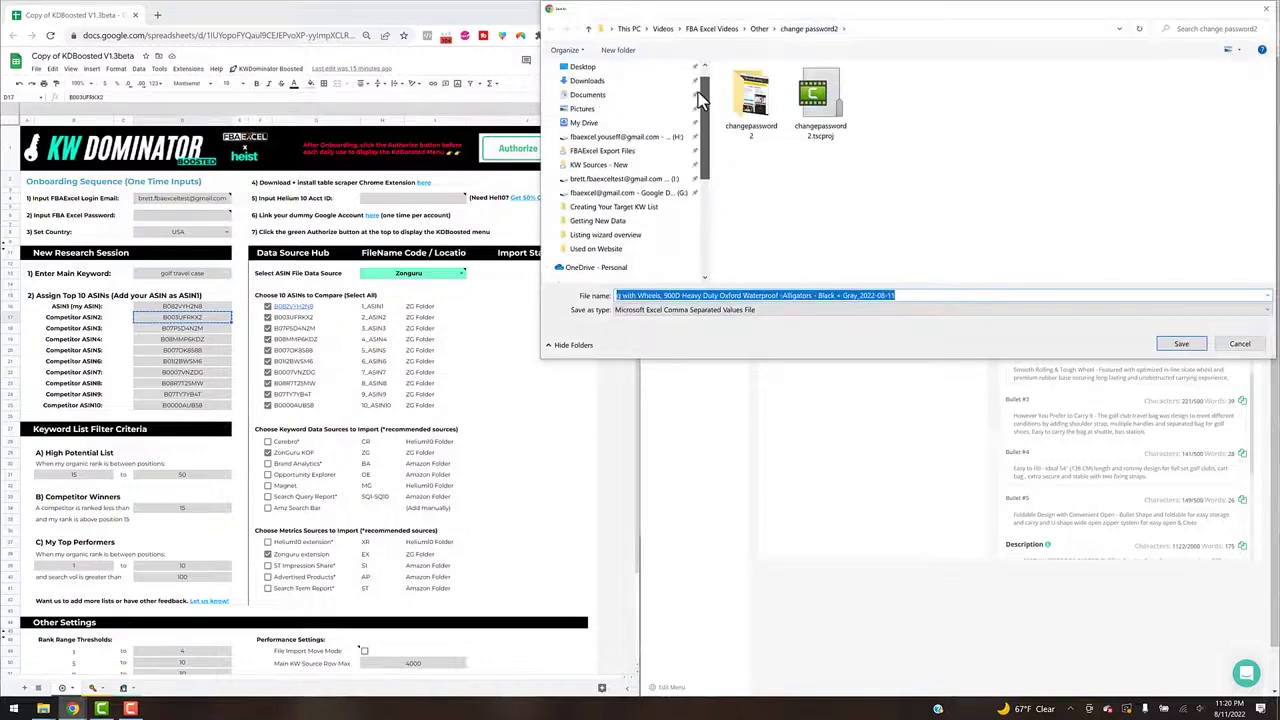
{"action": "left_click", "coordinate": [606, 164]}
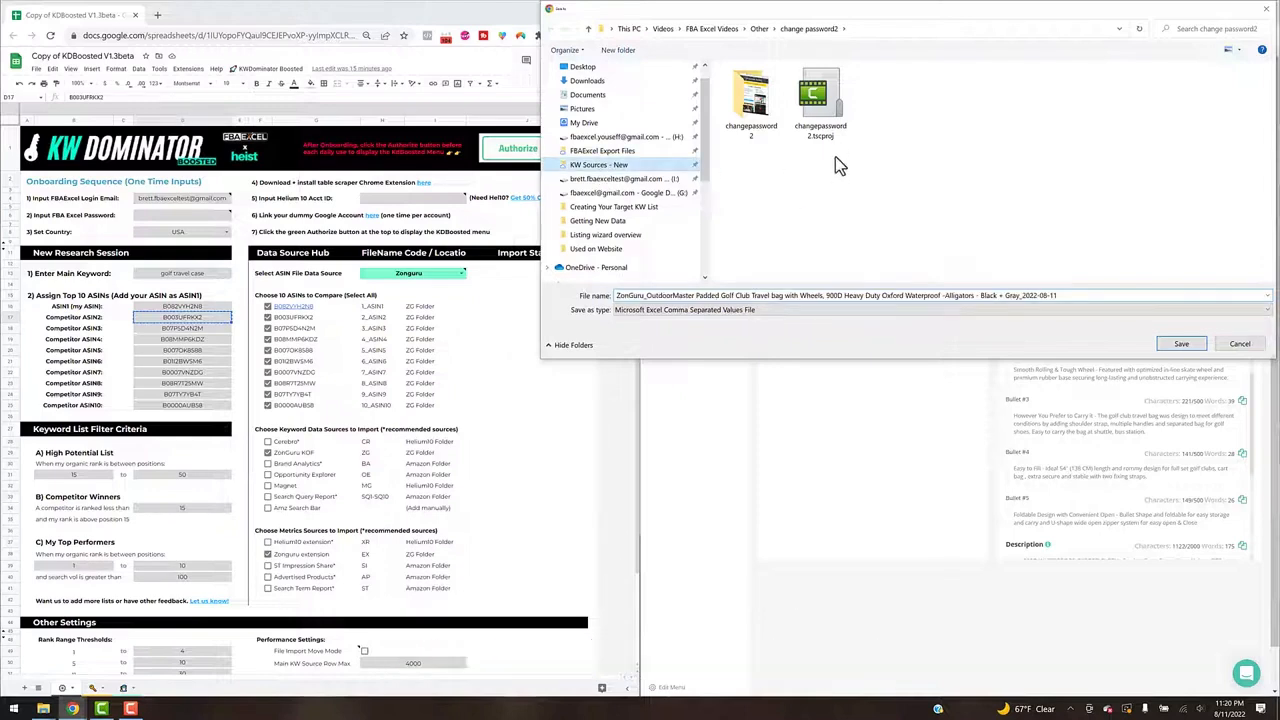
{"action": "left_click", "coordinate": [744, 112]}
{"action": "double_click", "coordinate": [744, 112]}
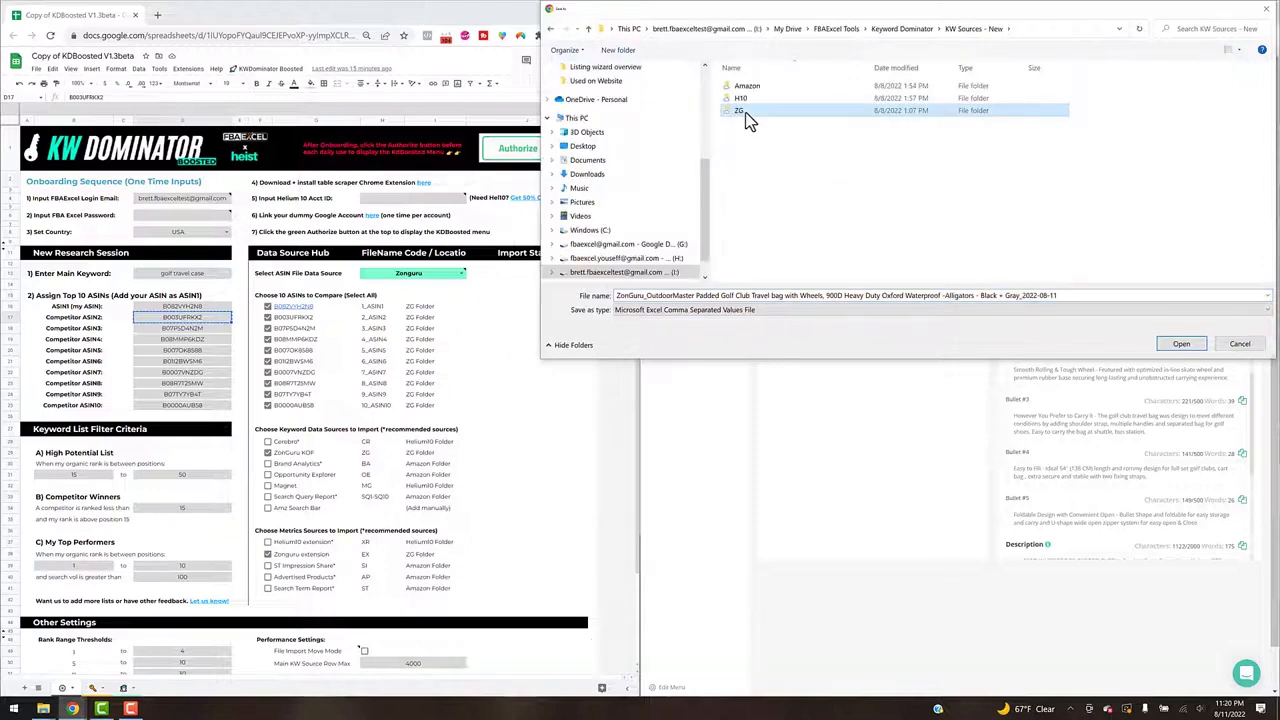
{"action": "left_click", "coordinate": [758, 86]}
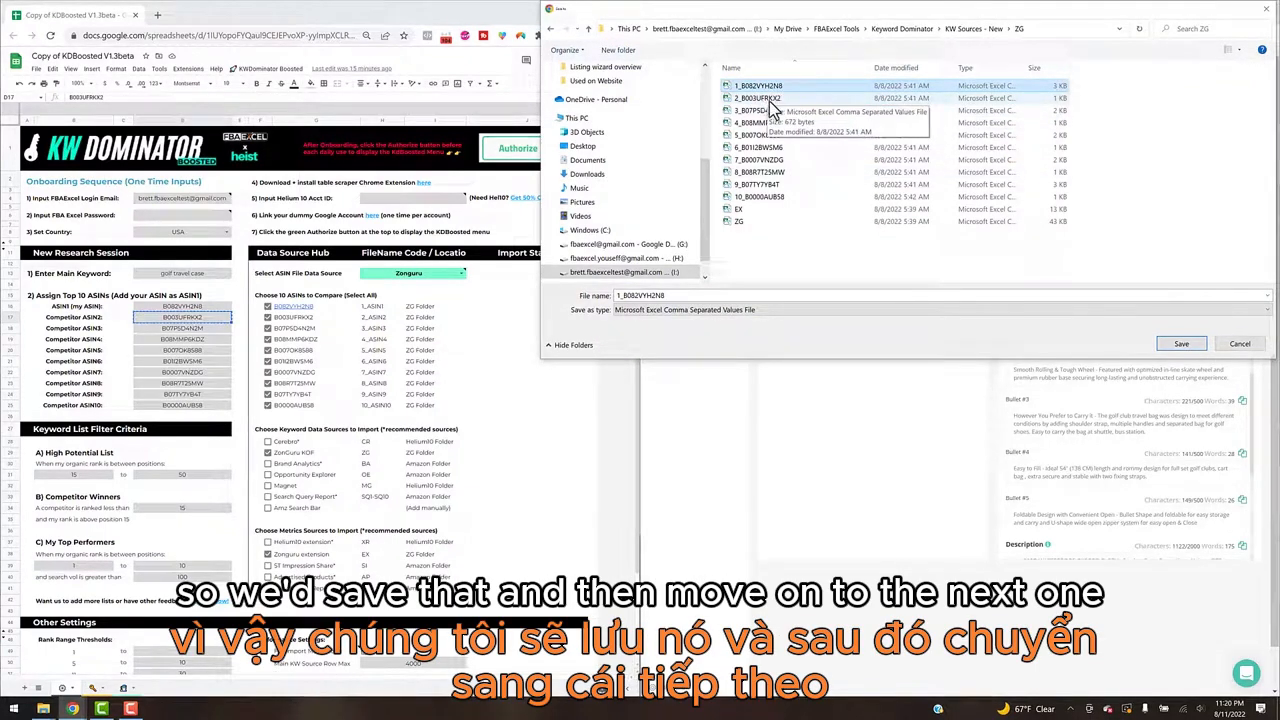
{"action": "left_click", "coordinate": [1256, 345]}
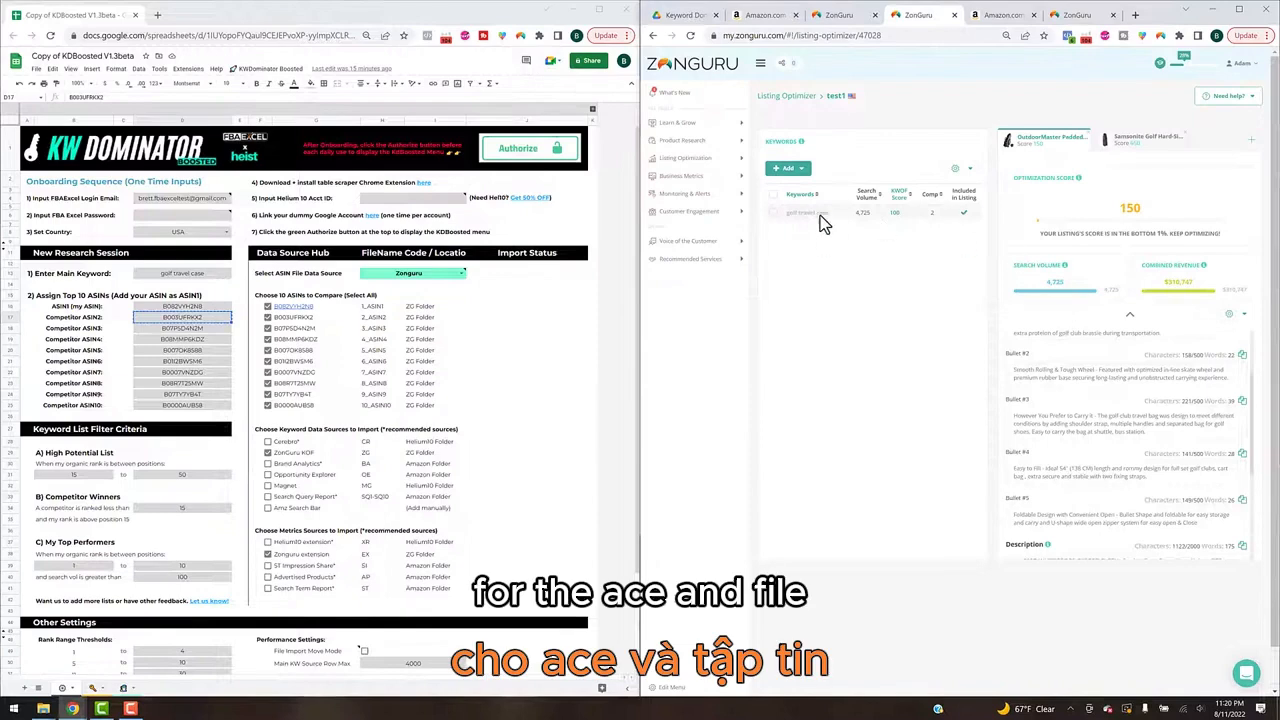
Step: Export the ZonGuru extension results for Amazon's golf travel case search to CSV, choosing EX in the ZG folder as the file name
{"action": "left_click", "coordinate": [768, 22]}
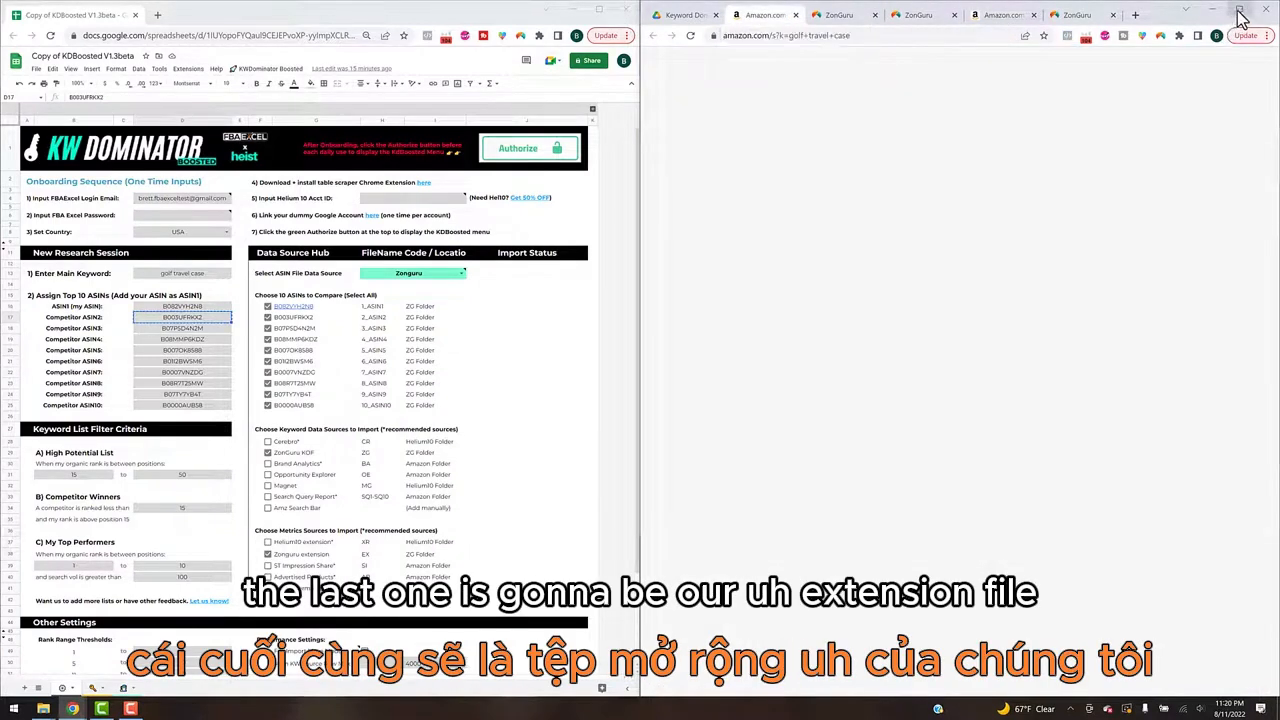
{"action": "left_click", "coordinate": [1001, 16]}
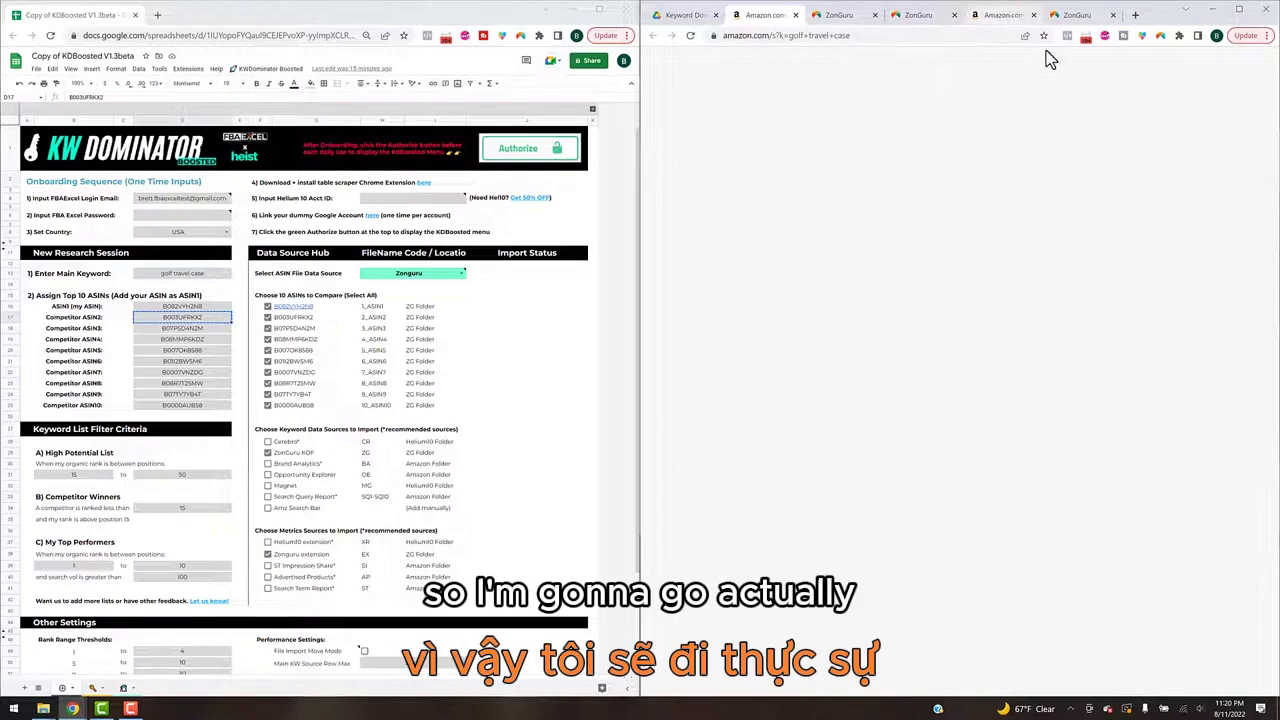
{"action": "left_click", "coordinate": [1239, 10]}
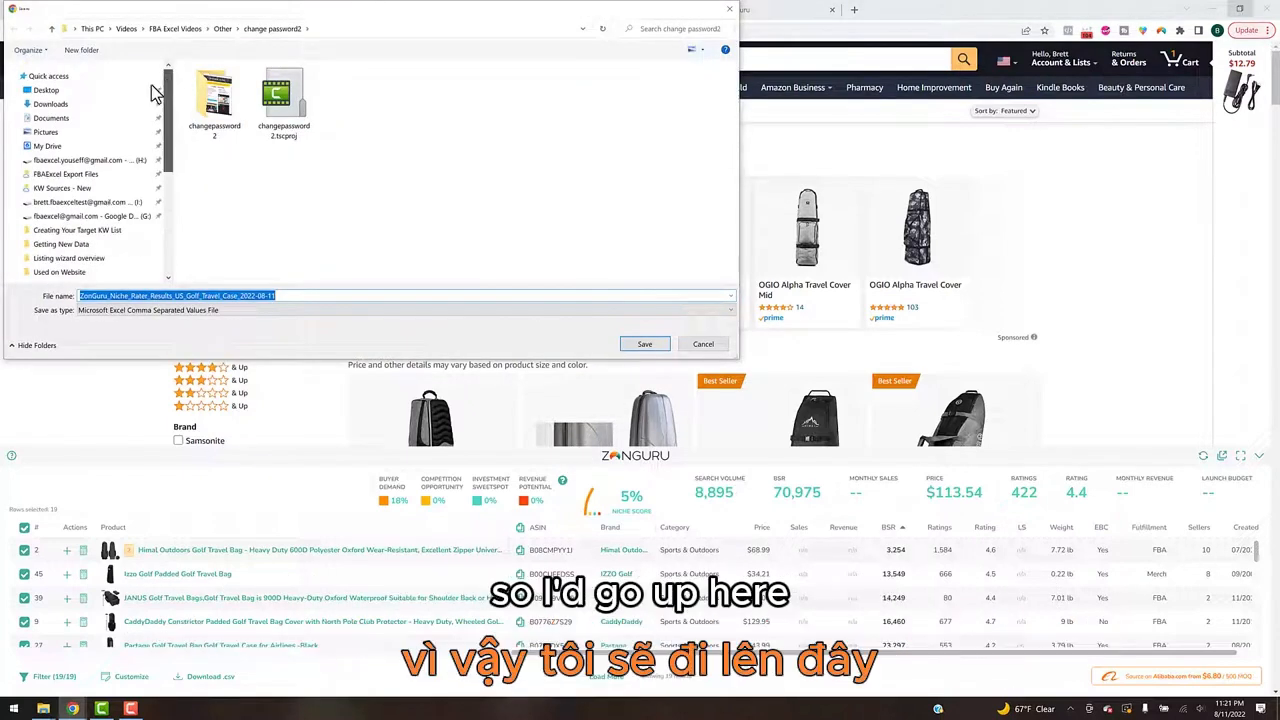
{"action": "left_click", "coordinate": [66, 190]}
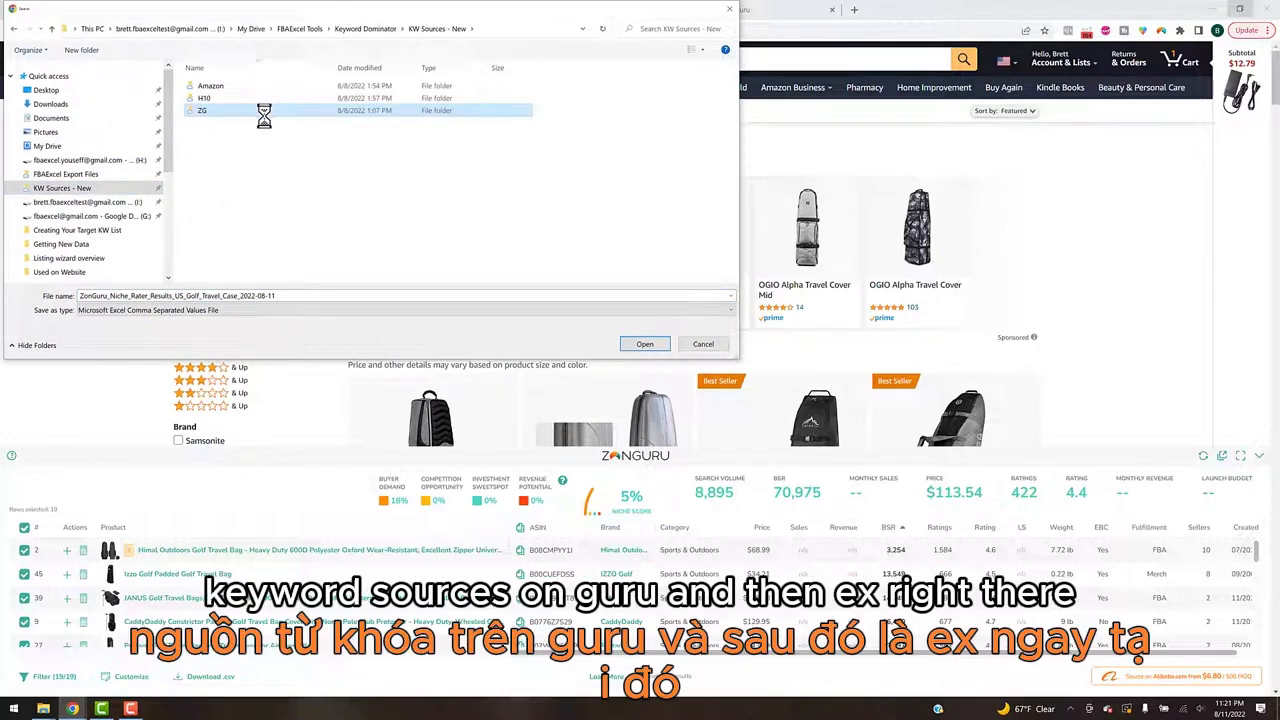
{"action": "double_click", "coordinate": [262, 112]}
{"action": "left_click", "coordinate": [205, 211]}
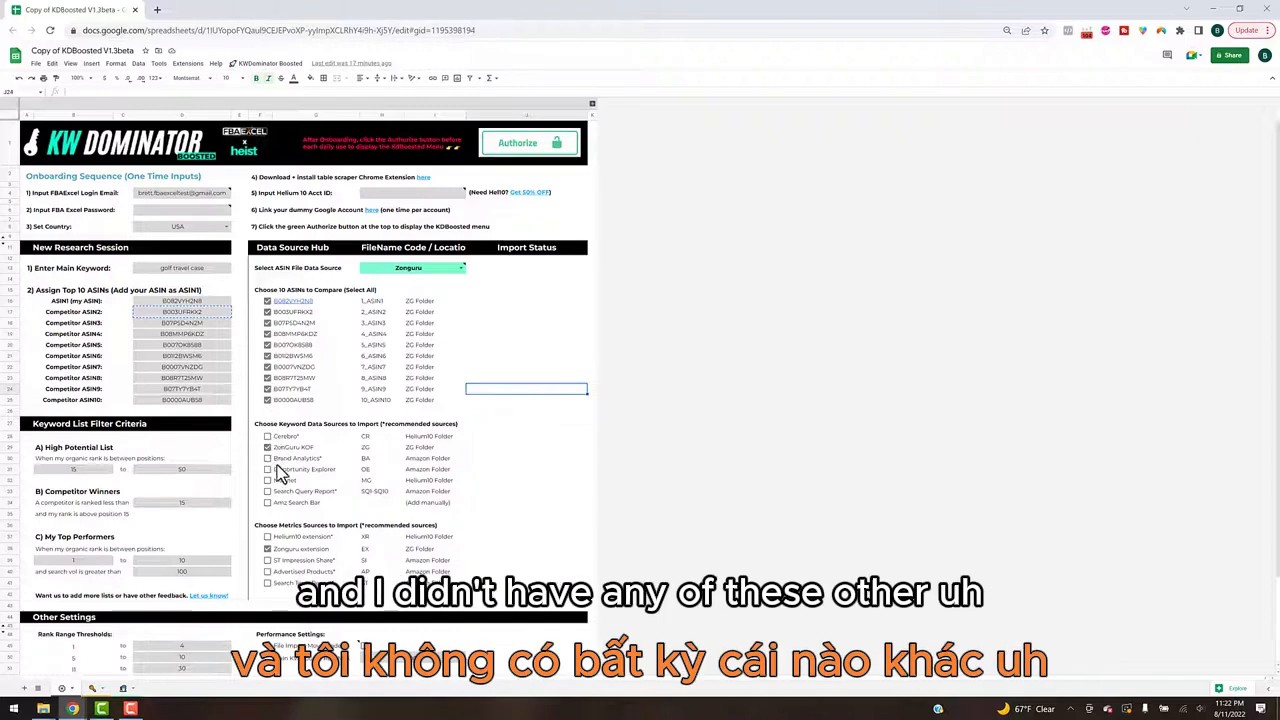
Step: In the KDBoosted spreadsheet, enable Brand Analytics and Search Query Report alongside ZonGuru KOF as keyword data sources to import
{"action": "left_click", "coordinate": [268, 63]}
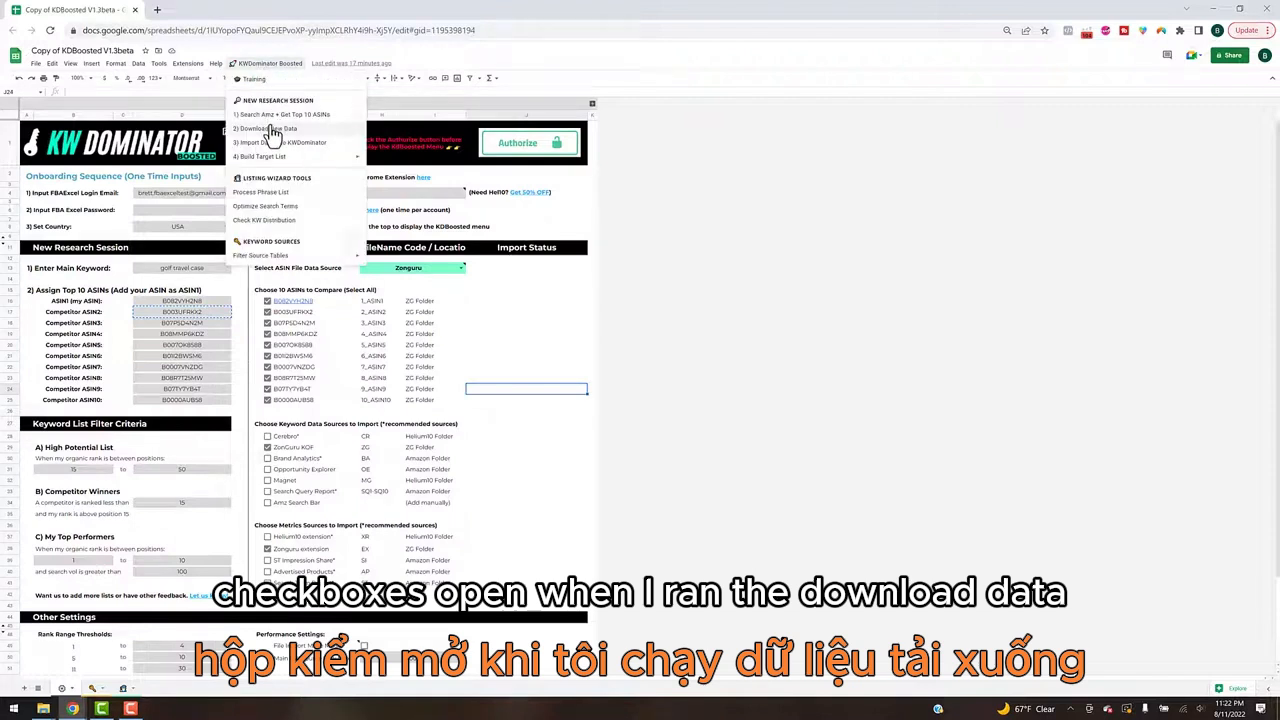
{"action": "left_click", "coordinate": [505, 336]}
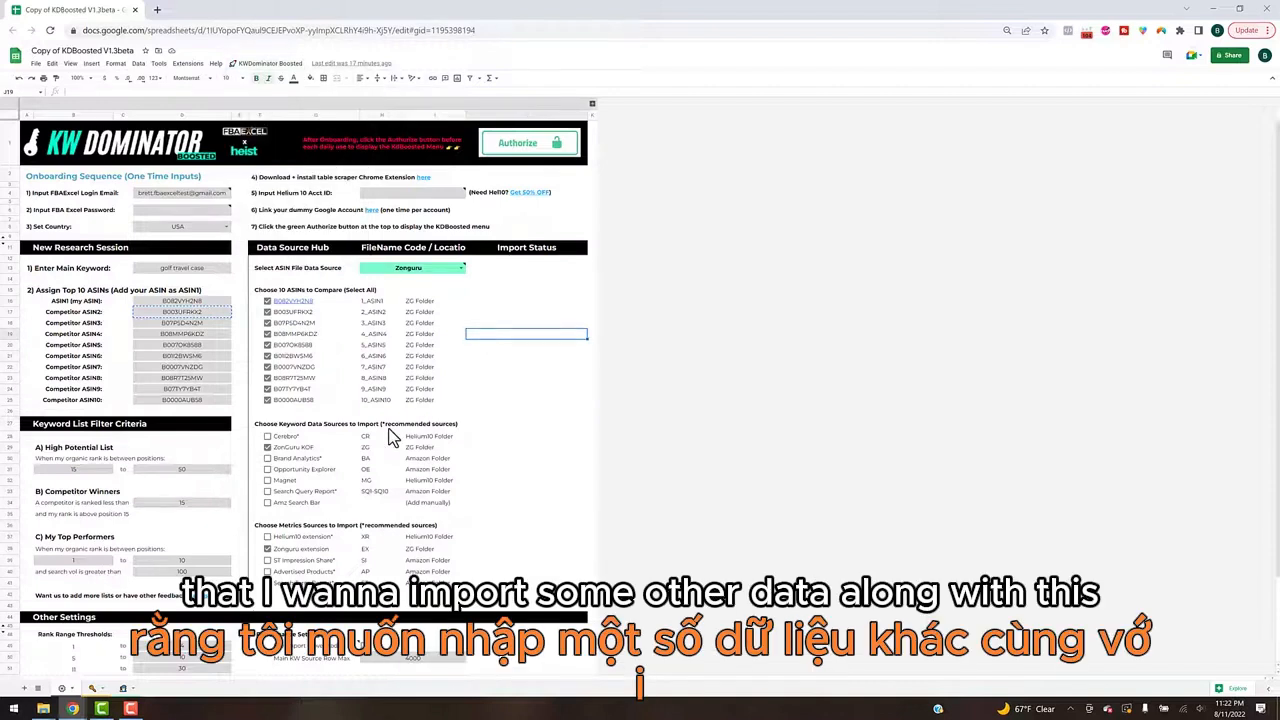
{"action": "left_click", "coordinate": [267, 447]}
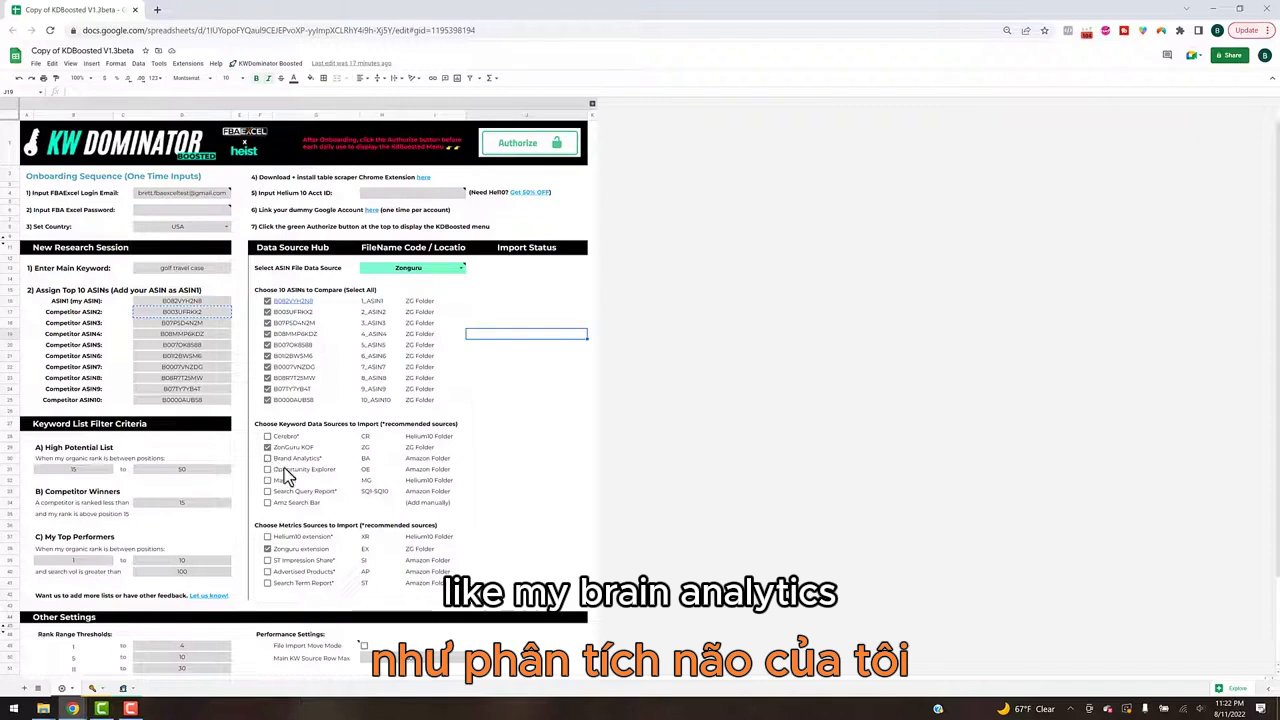
{"action": "left_click", "coordinate": [267, 458]}
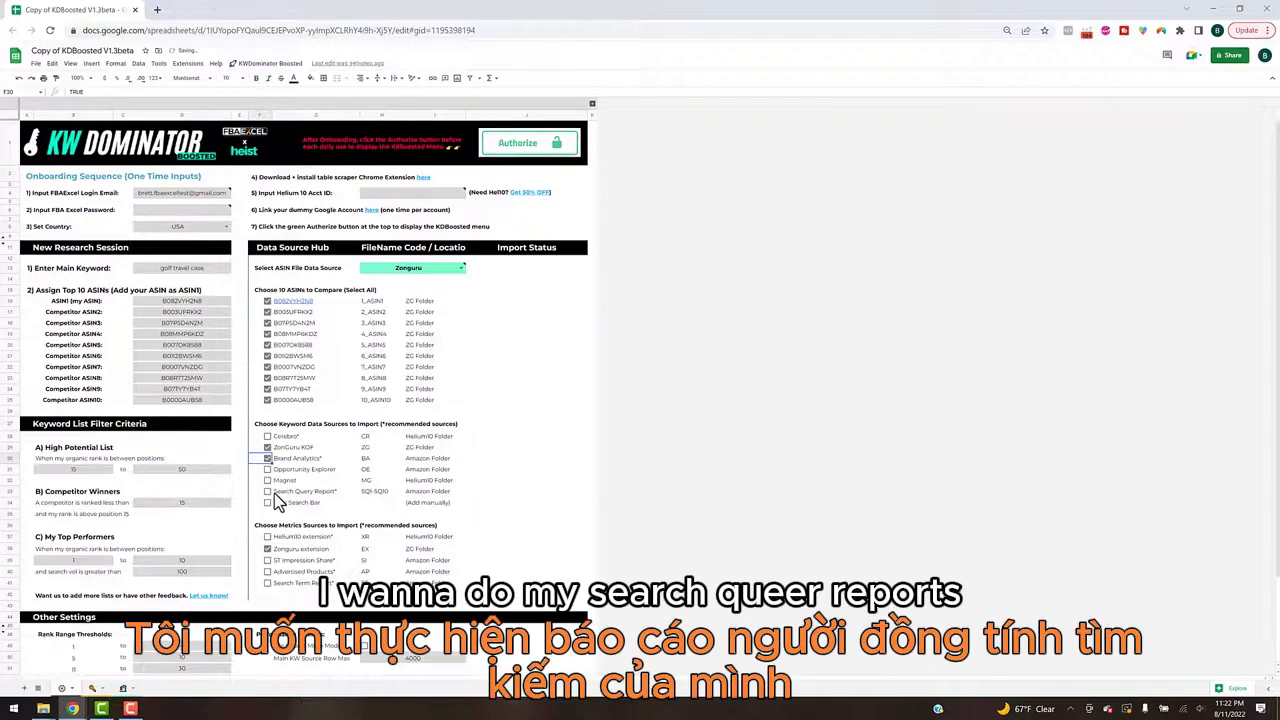
{"action": "left_click", "coordinate": [267, 491]}
Step: Enable ST Impression Share, Advertised Products, Search Term Report and Helium10 extension alongside Zonguru extension as metrics sources to import
{"action": "left_click", "coordinate": [267, 549]}
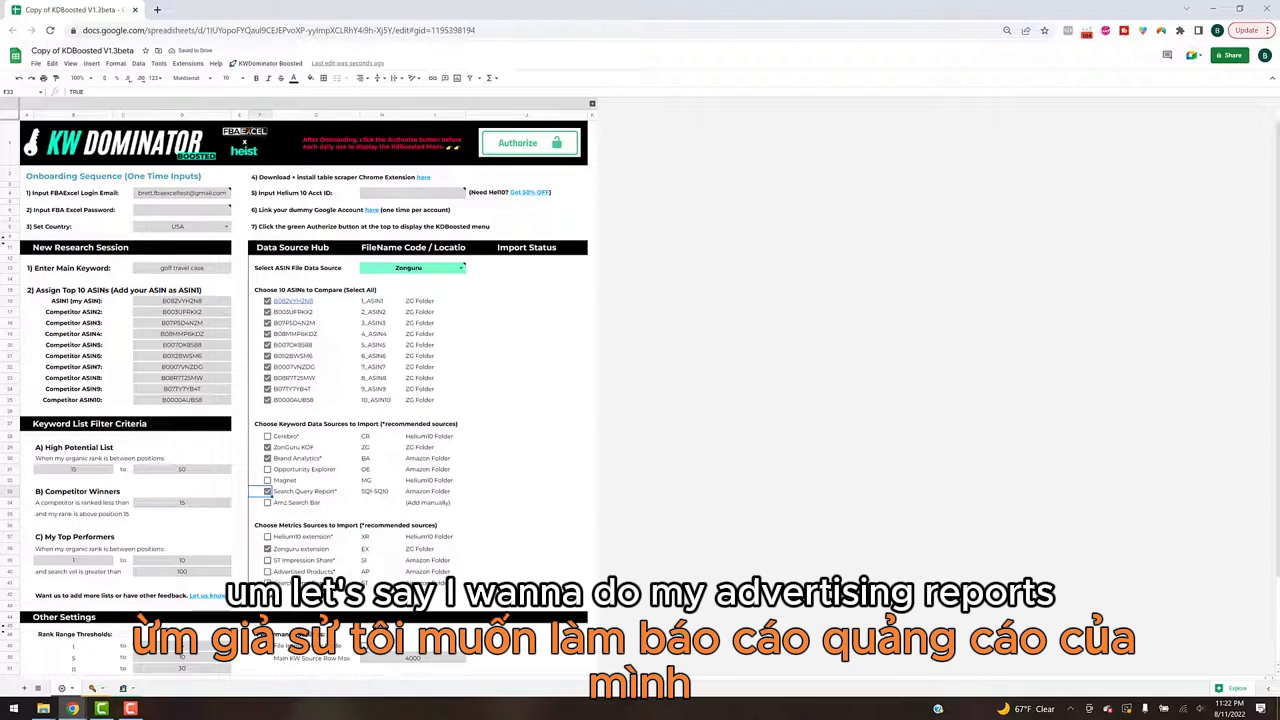
{"action": "left_click", "coordinate": [267, 560]}
{"action": "left_click", "coordinate": [267, 572]}
{"action": "left_click", "coordinate": [267, 583]}
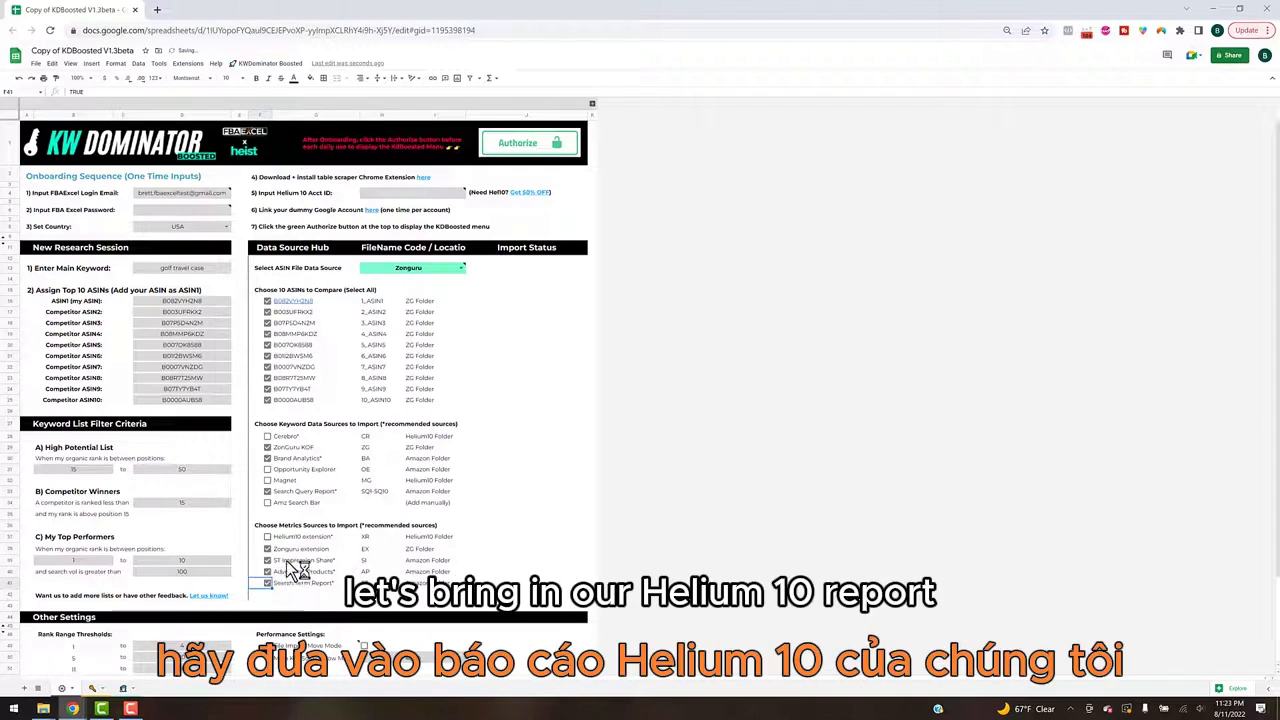
{"action": "left_click", "coordinate": [267, 537]}
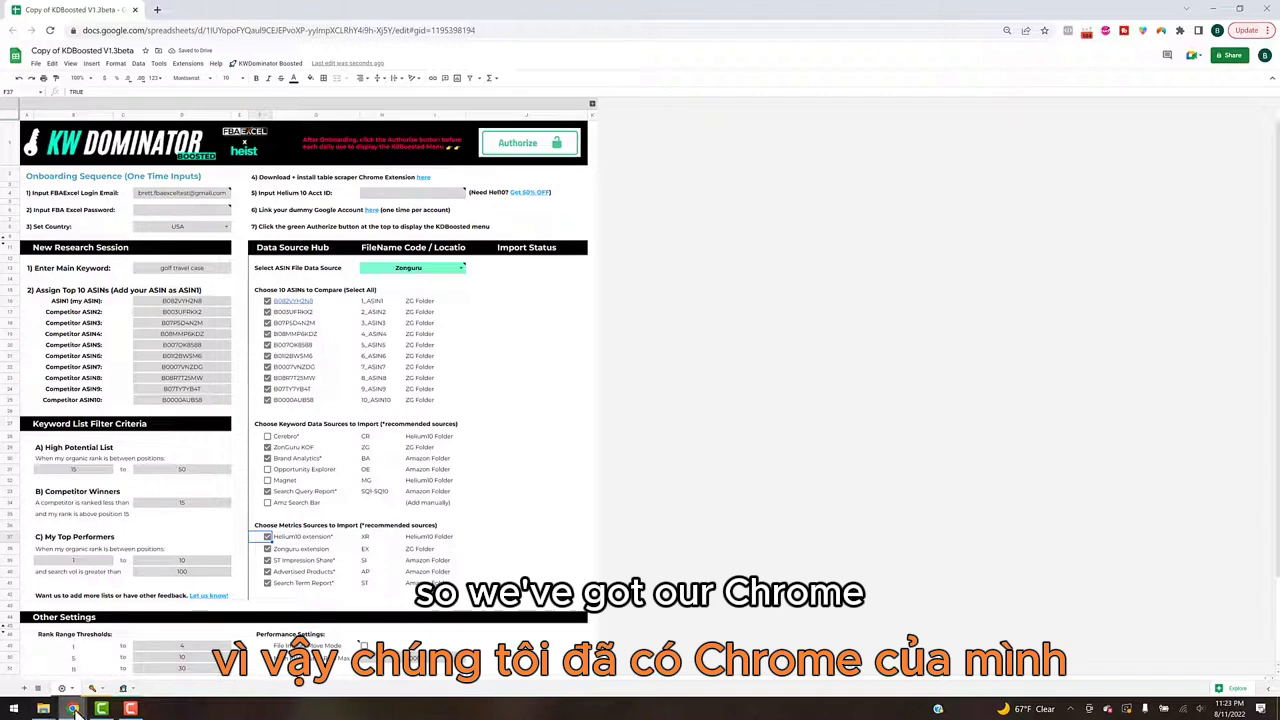
Step: In Google Drive, open the H10 folder inside KW Sources - New and examine the XR.csv and CR.csv source files
{"action": "left_click", "coordinate": [64, 655]}
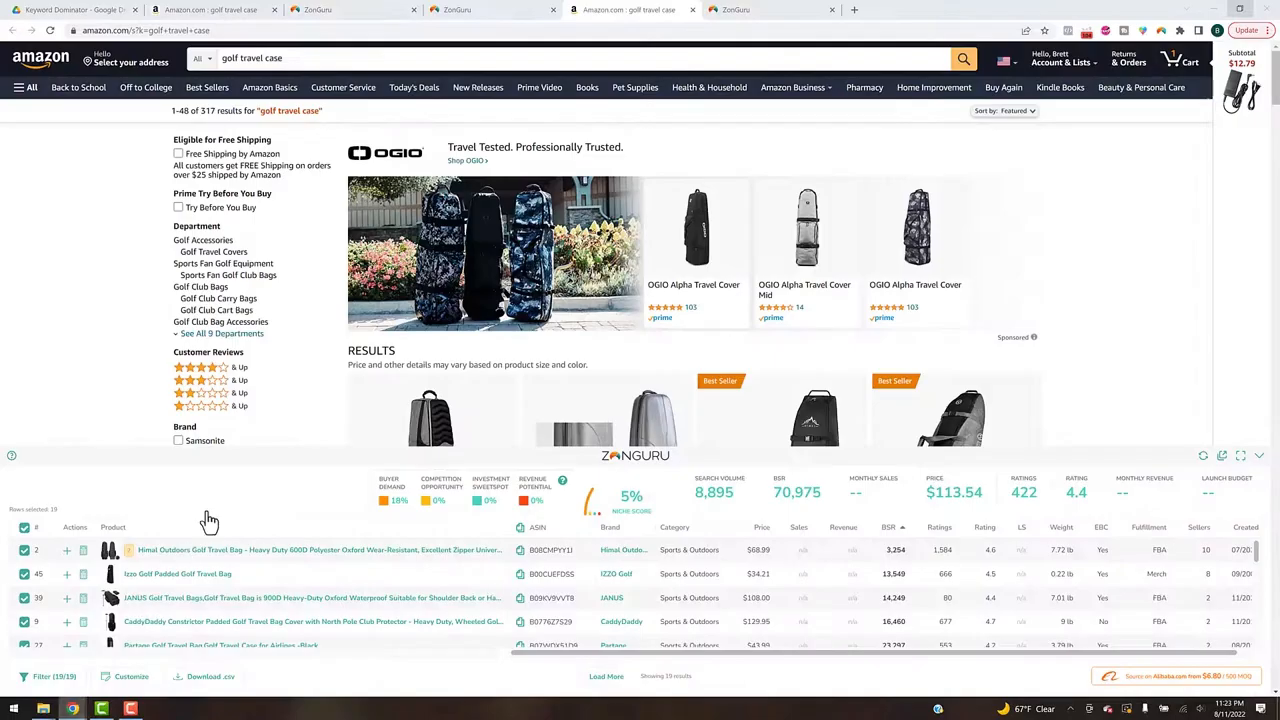
{"action": "left_click", "coordinate": [74, 12]}
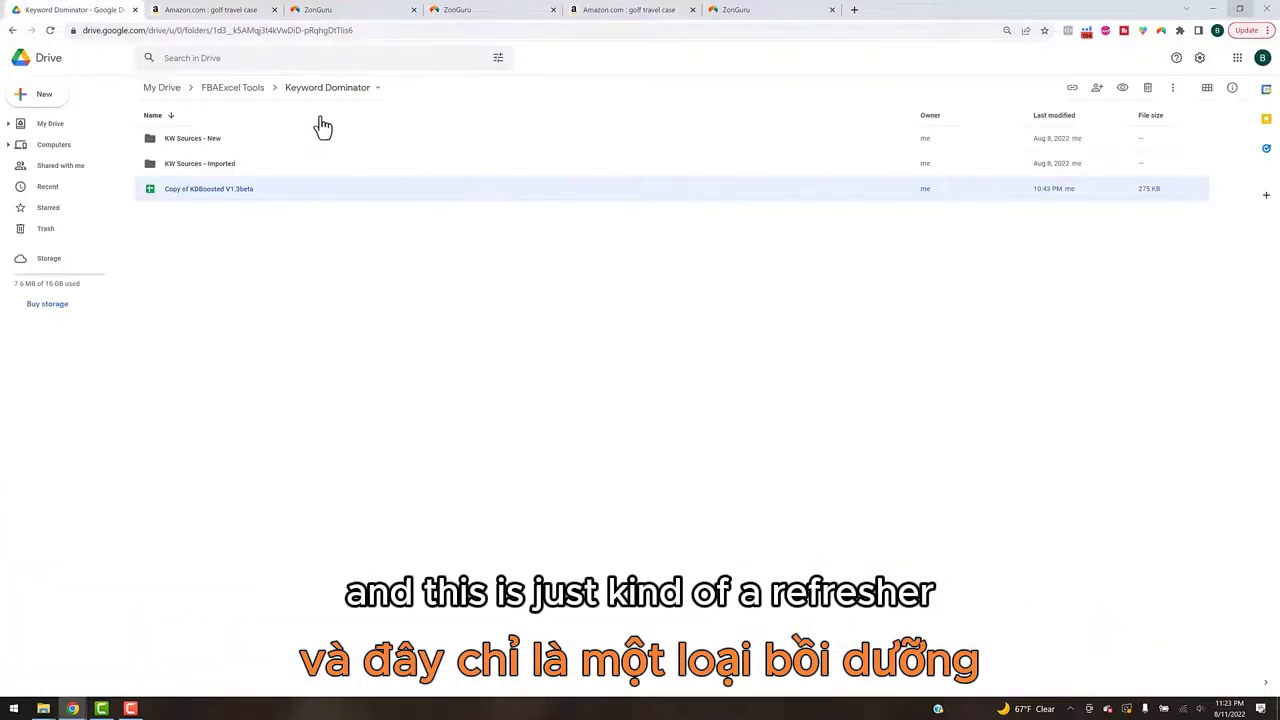
{"action": "double_click", "coordinate": [212, 143]}
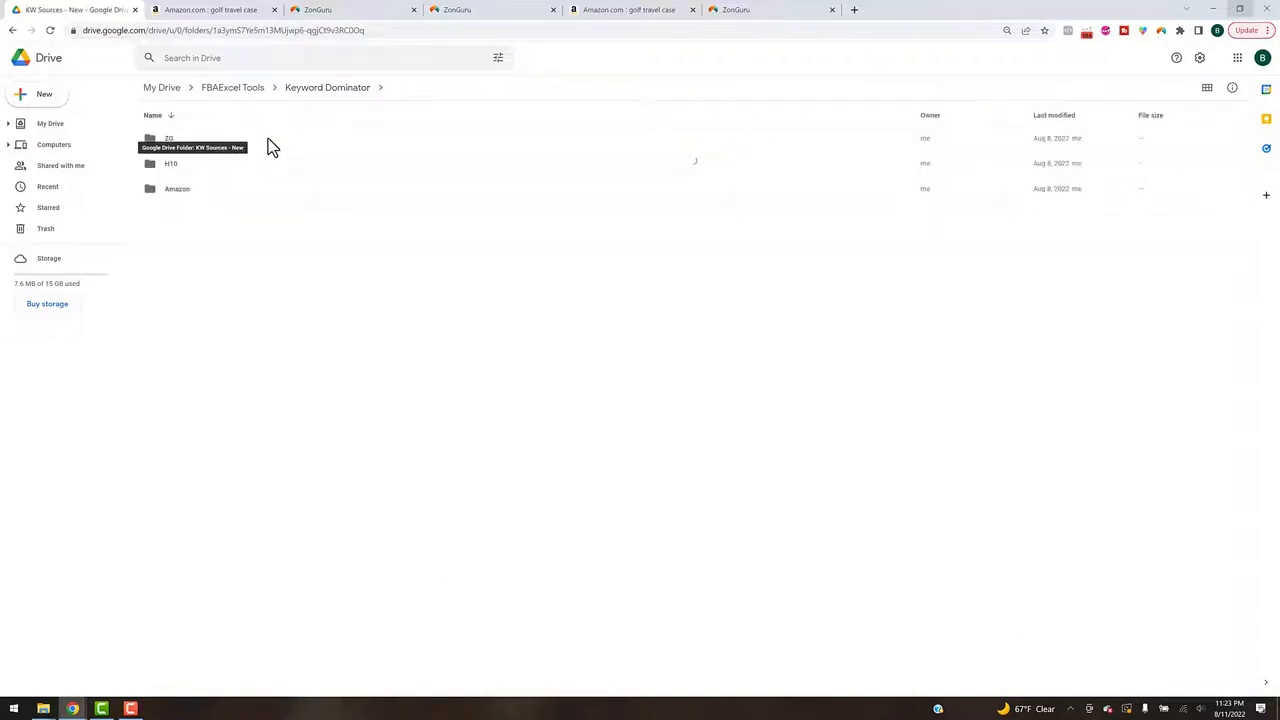
{"action": "left_click", "coordinate": [227, 143]}
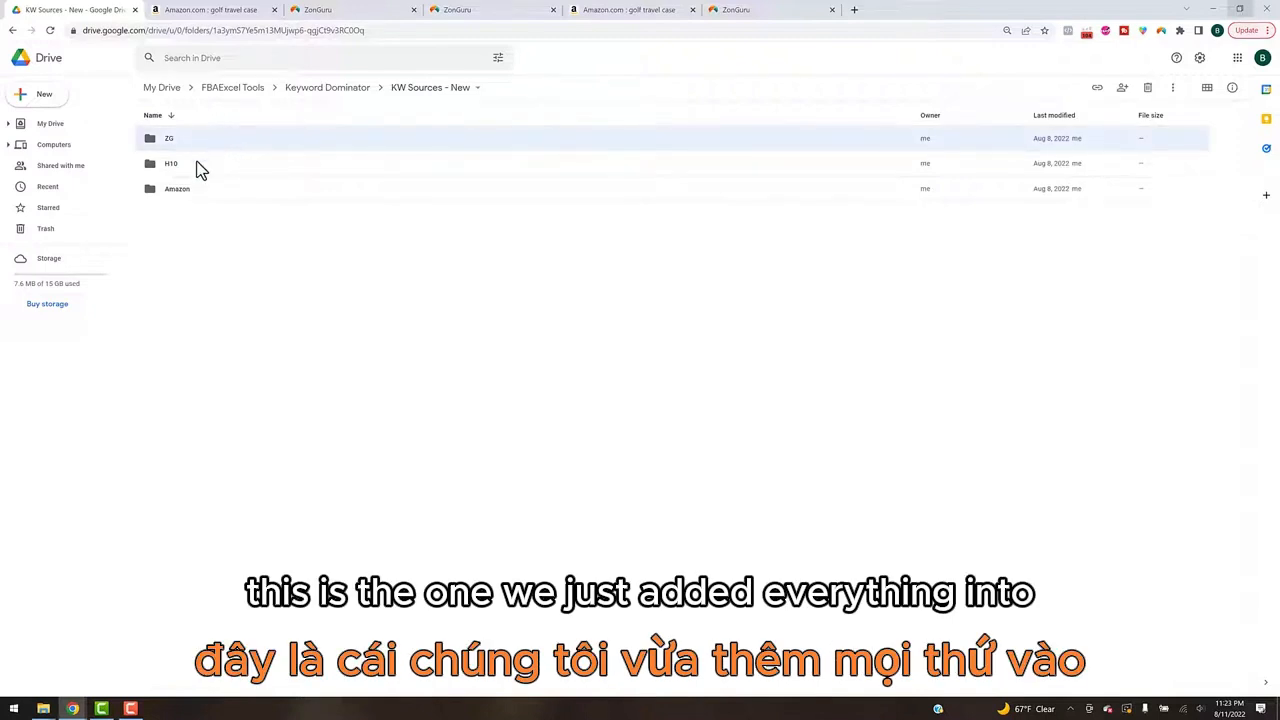
{"action": "double_click", "coordinate": [200, 164]}
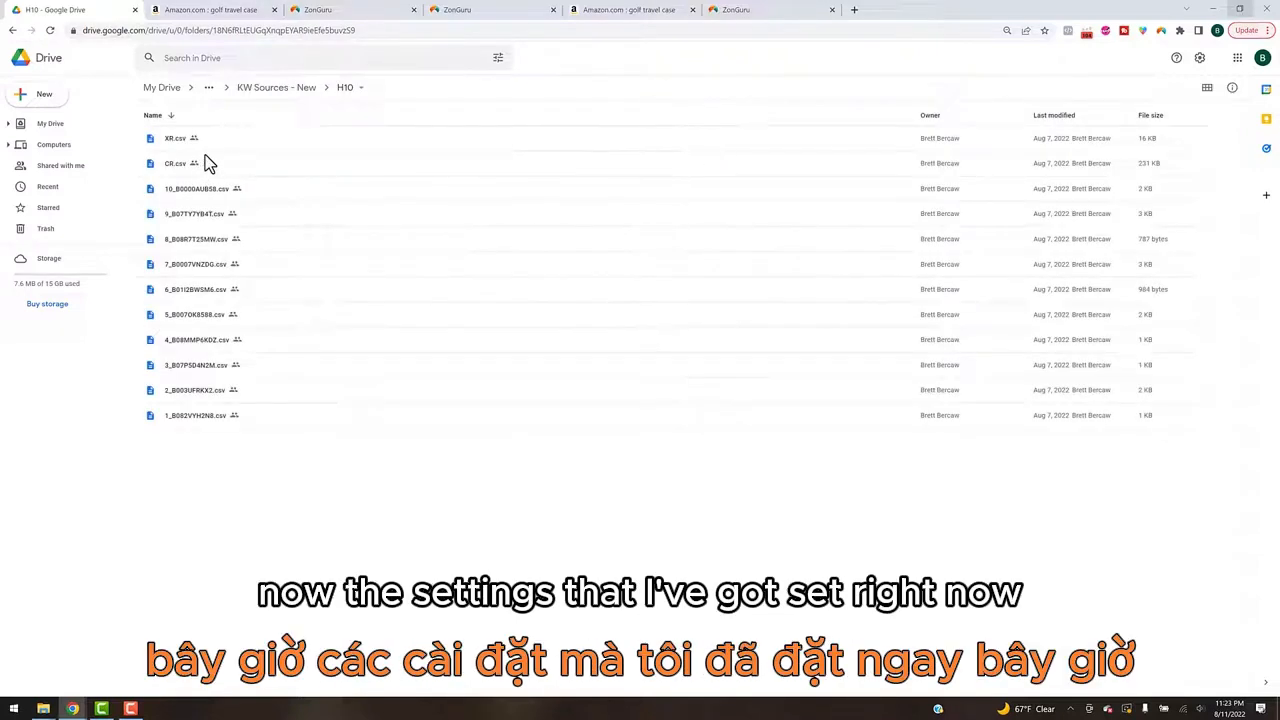
{"action": "left_click", "coordinate": [218, 140]}
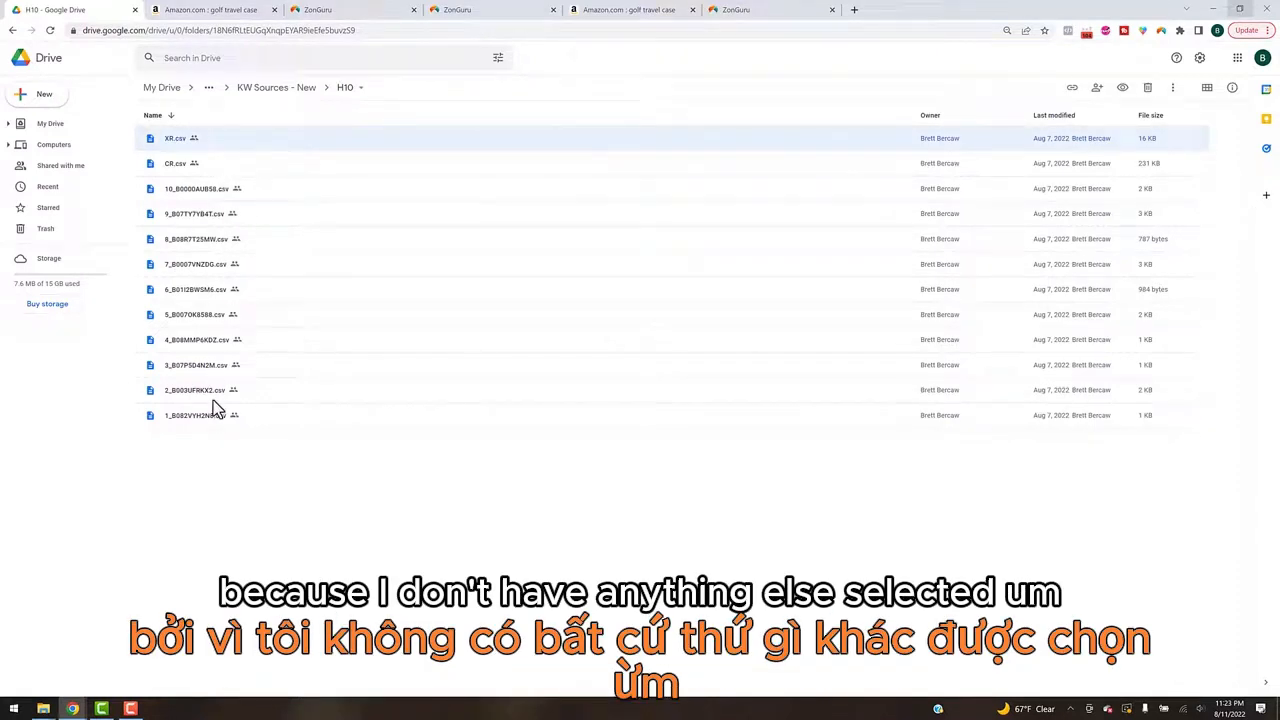
{"action": "left_click", "coordinate": [241, 172]}
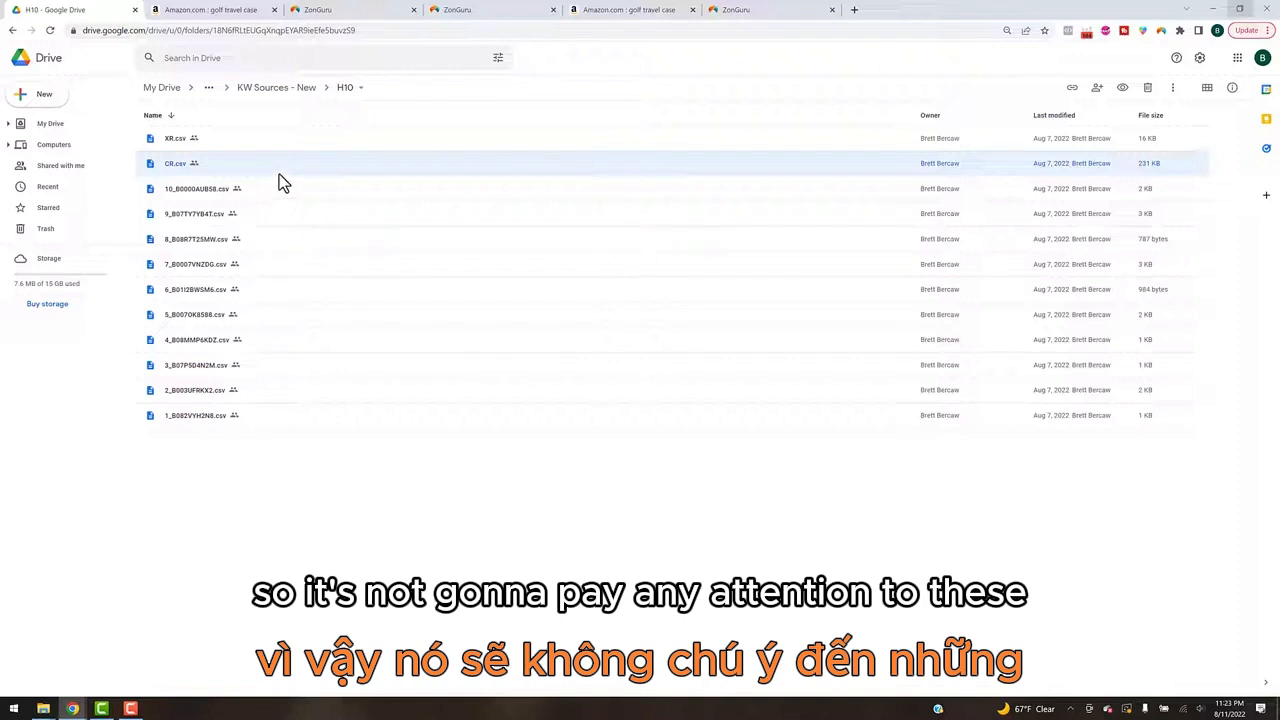
Step: Open the Amazon folder in KW Sources - New and check the search term, Brand Analytics, advertised products and impression share files
{"action": "left_click", "coordinate": [252, 87]}
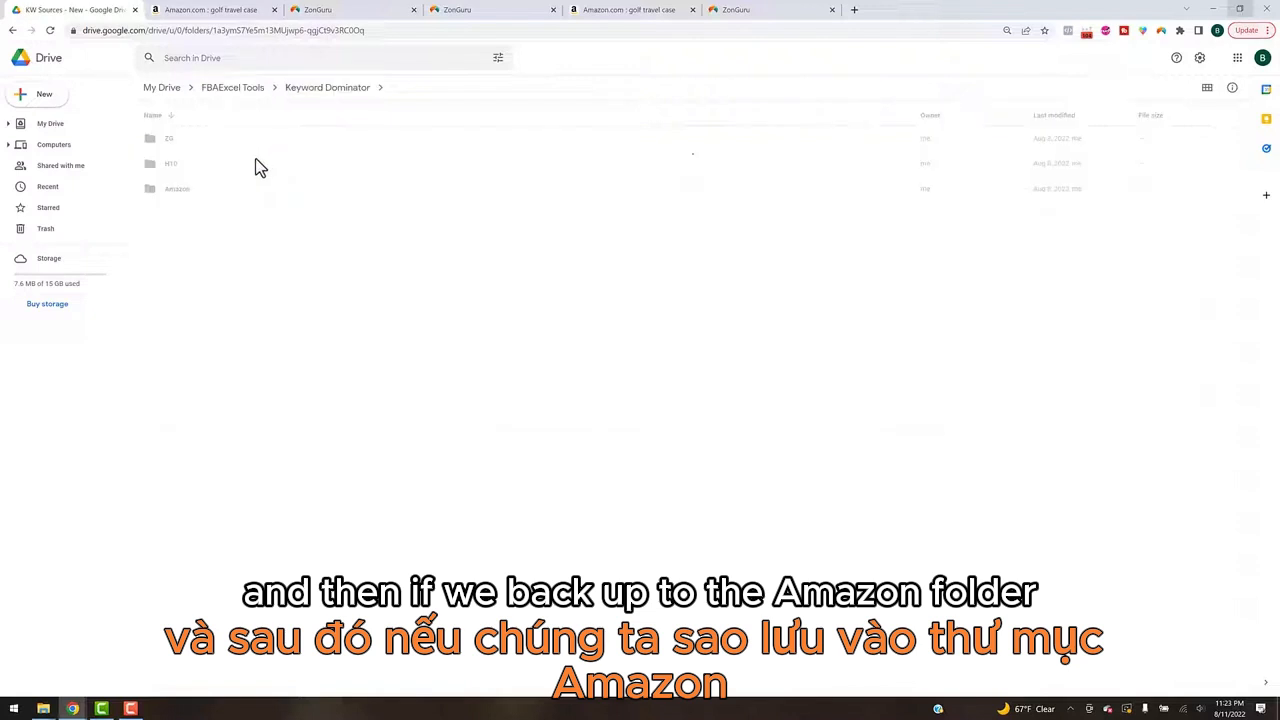
{"action": "left_click", "coordinate": [197, 194]}
{"action": "double_click", "coordinate": [197, 194]}
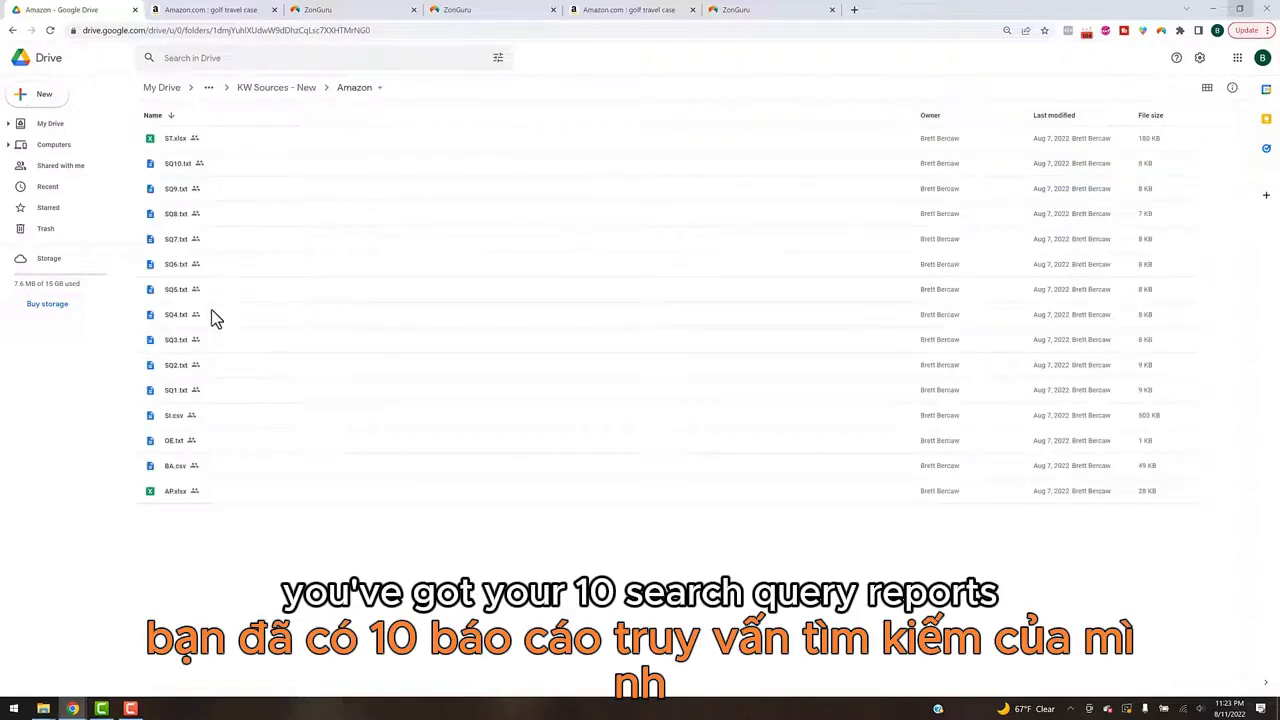
{"action": "left_click", "coordinate": [229, 147]}
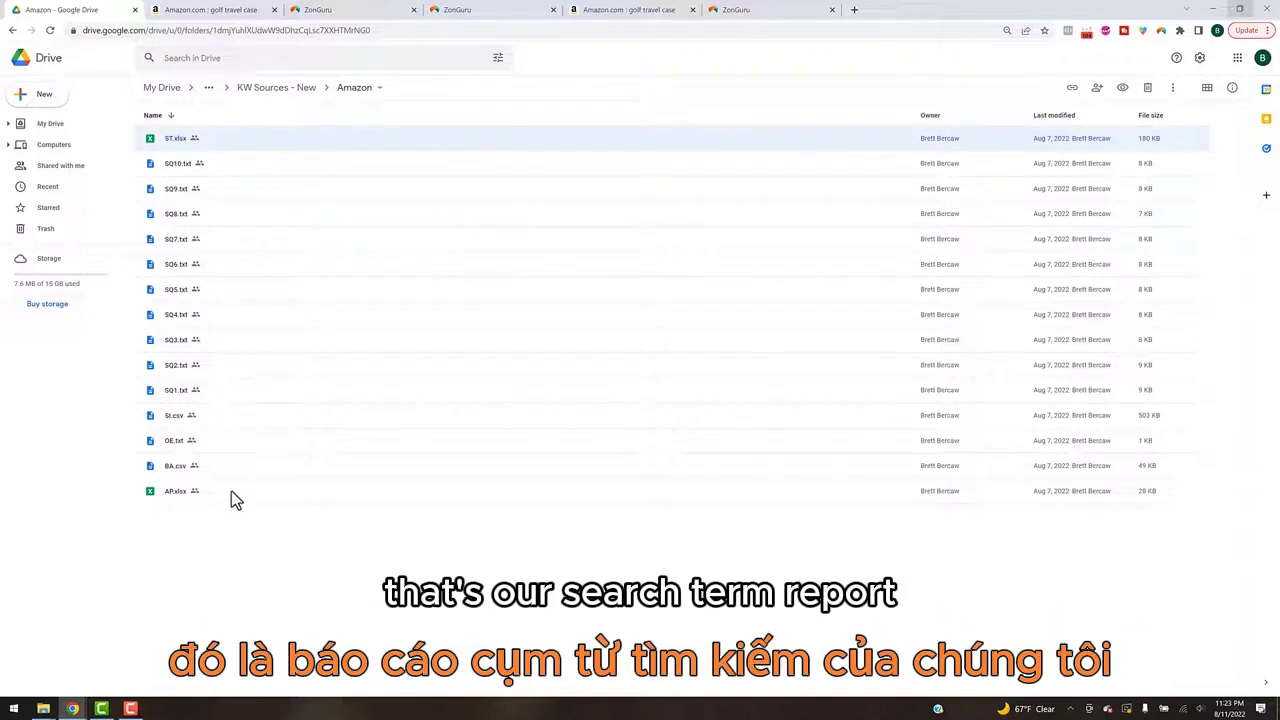
{"action": "left_click", "coordinate": [211, 466]}
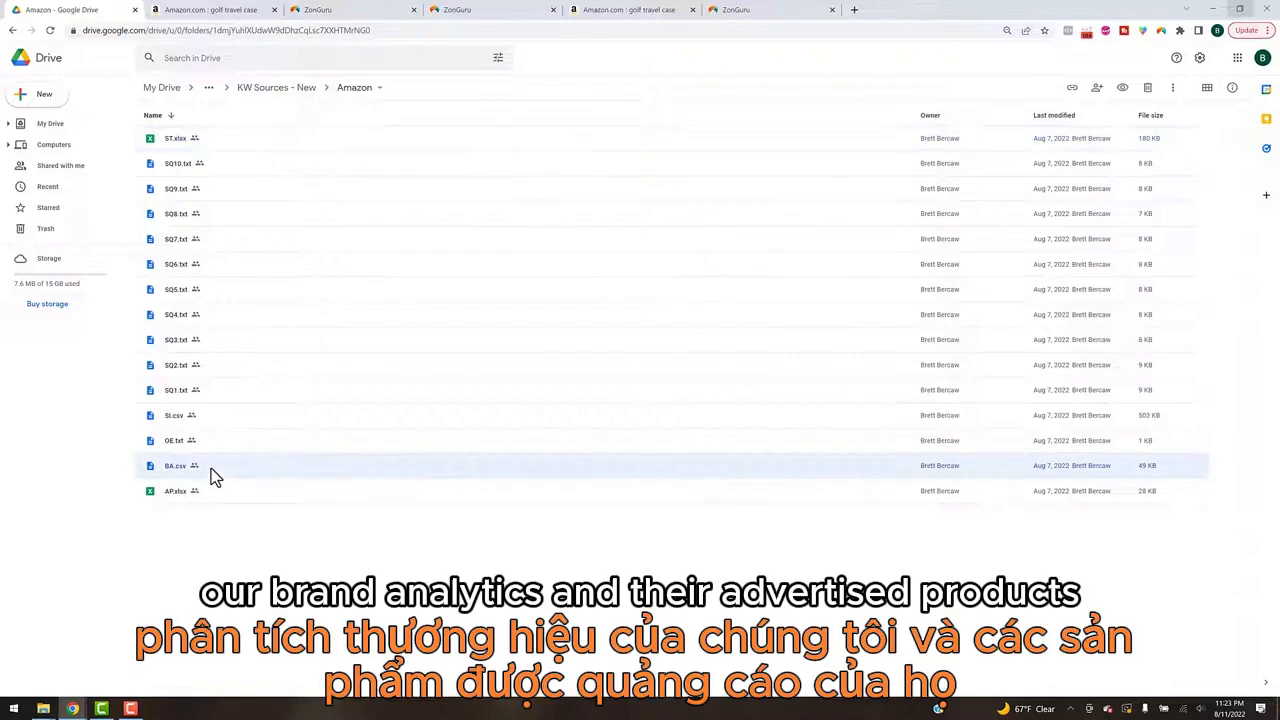
{"action": "left_click", "coordinate": [228, 493]}
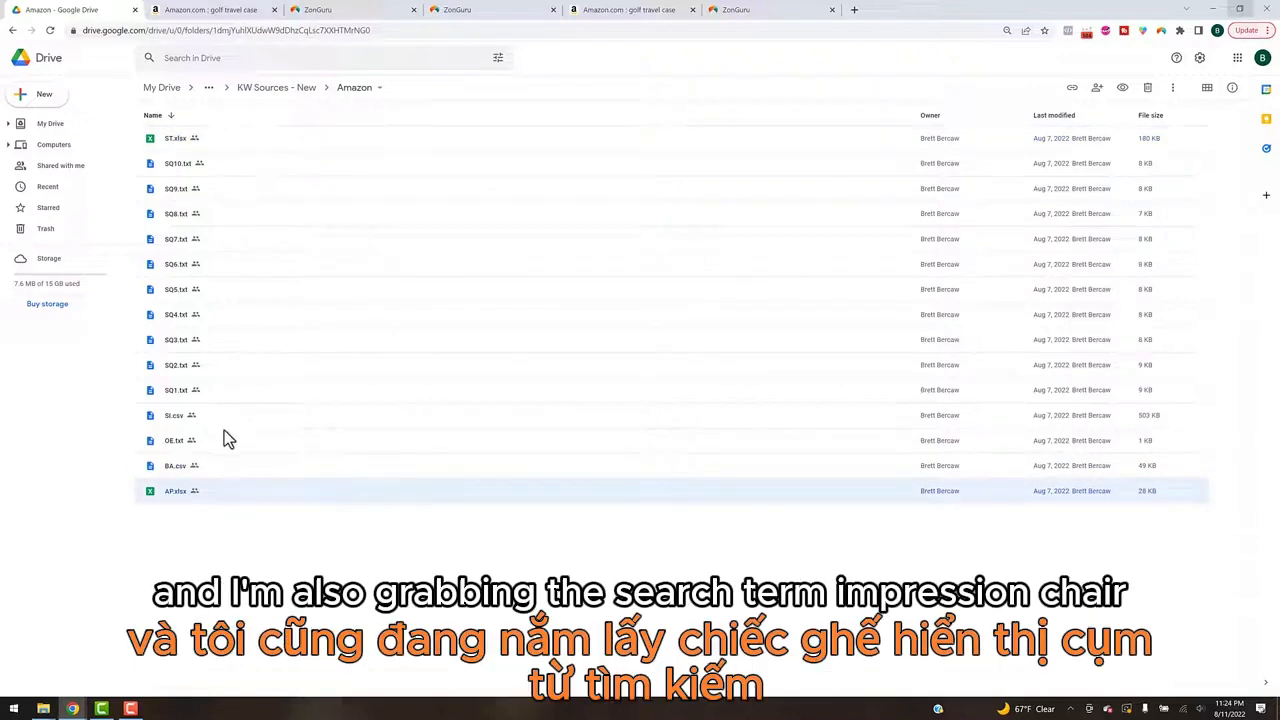
{"action": "left_click", "coordinate": [265, 418]}
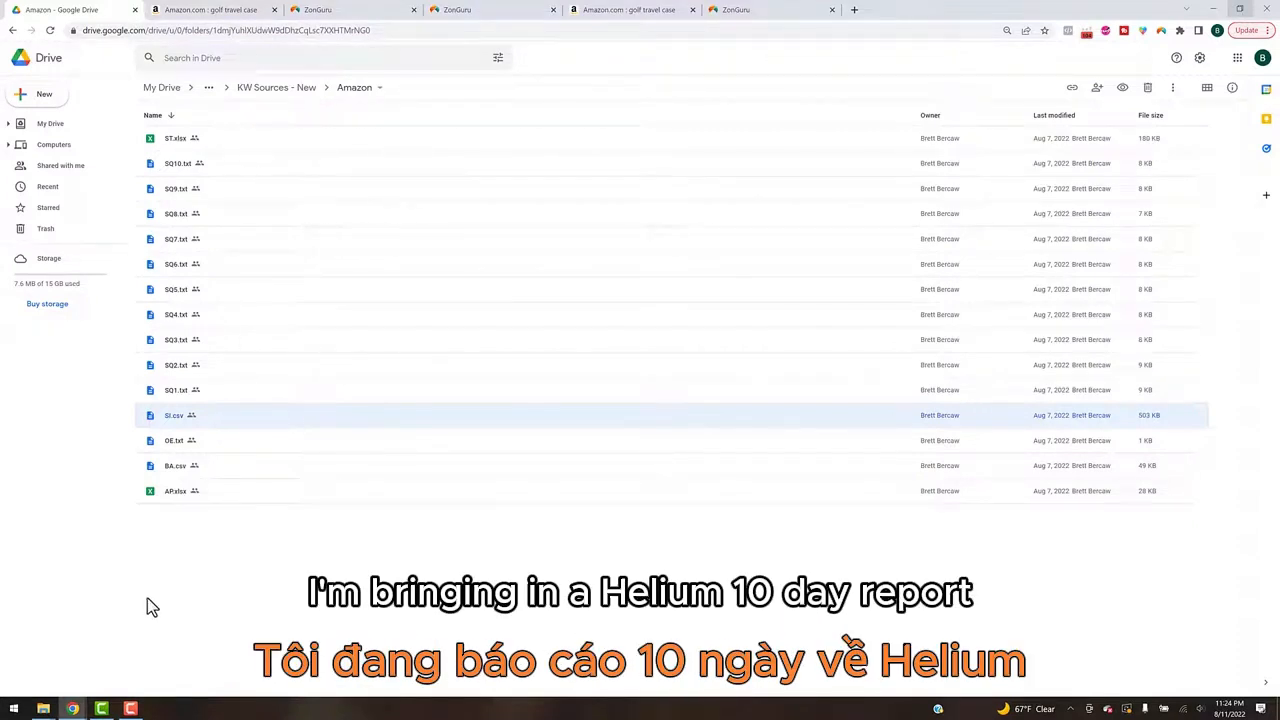
Step: Return to the KDBoosted spreadsheet and import all the checked data sources into KWDominator
{"action": "mouse_move", "coordinate": [78, 710]}
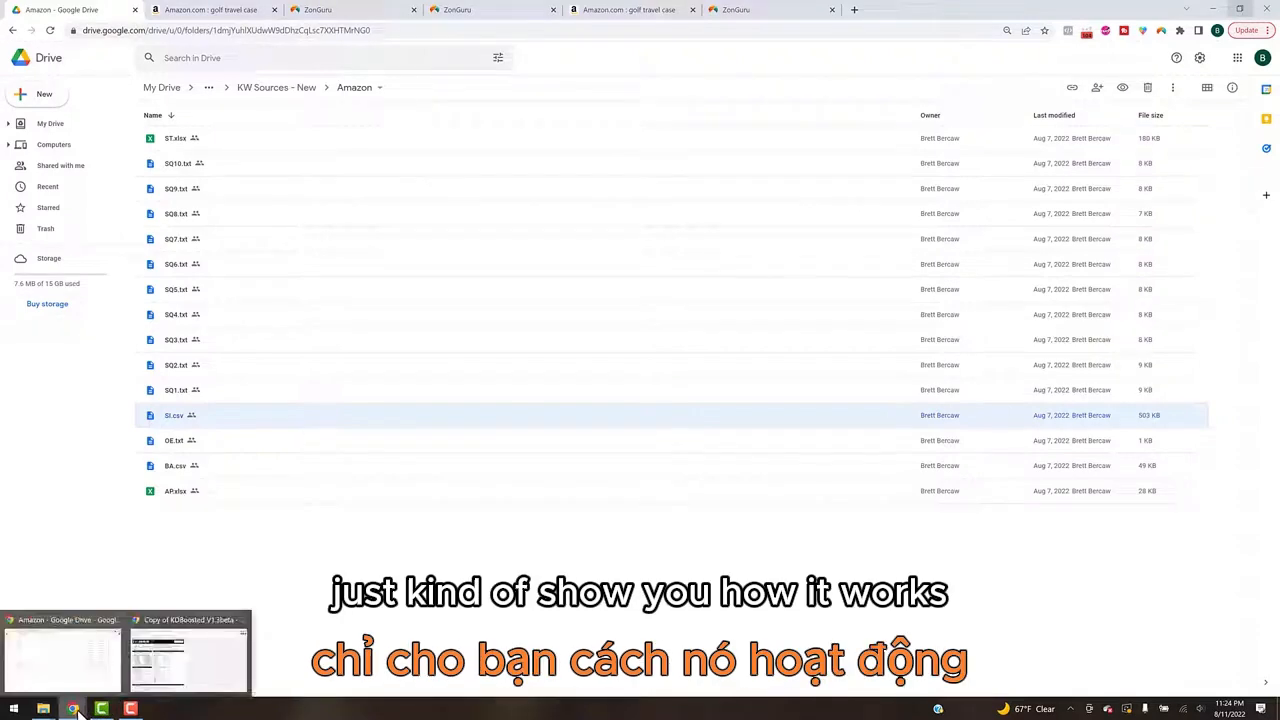
{"action": "left_click", "coordinate": [200, 650]}
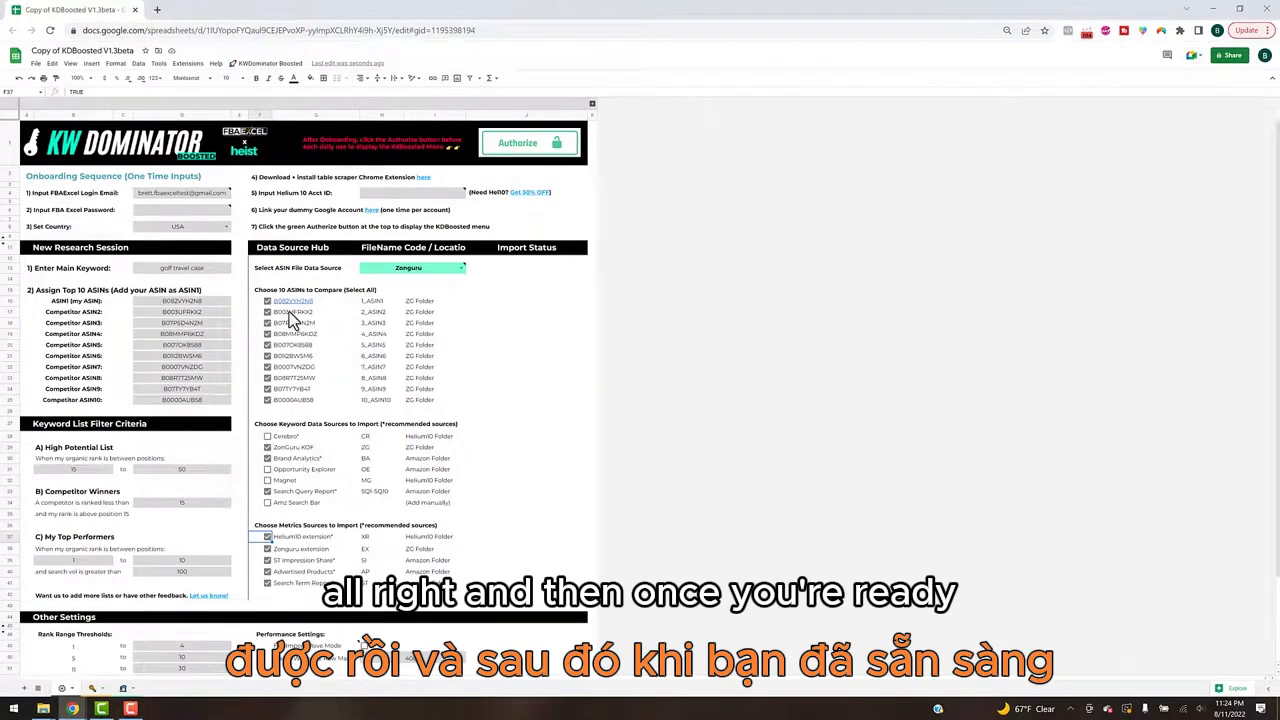
{"action": "left_click", "coordinate": [295, 64]}
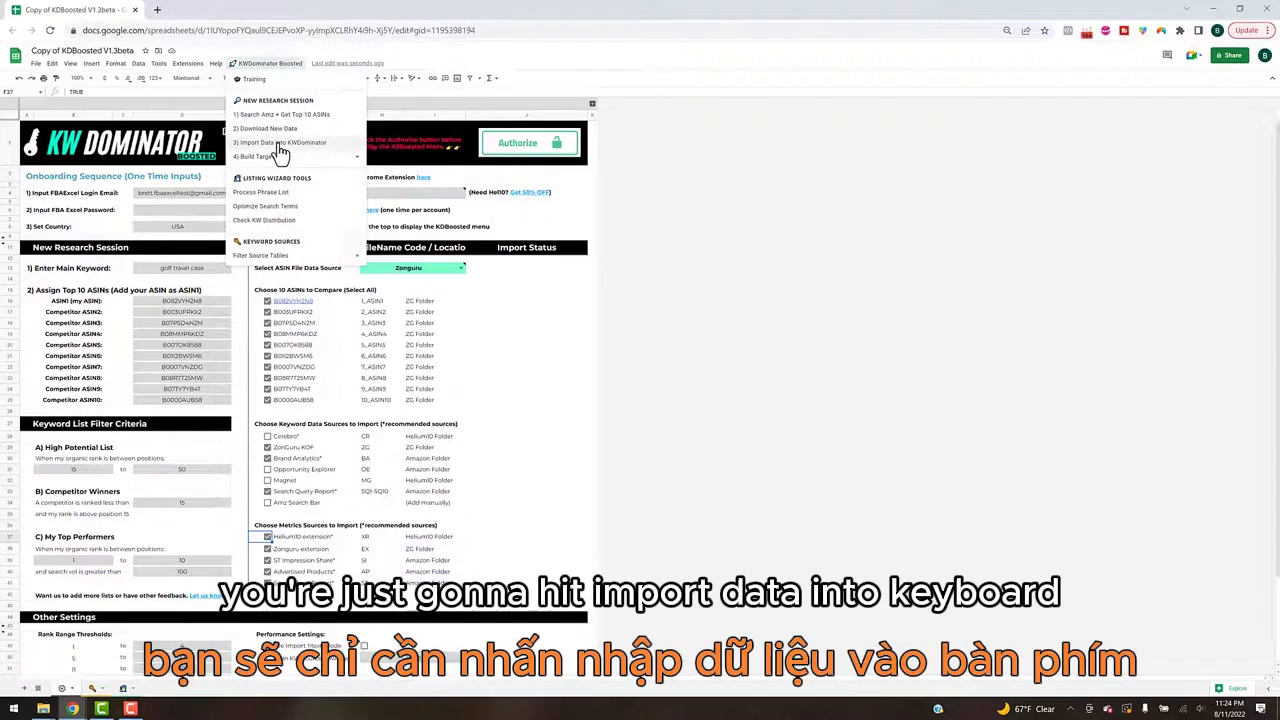
{"action": "left_click", "coordinate": [328, 145]}
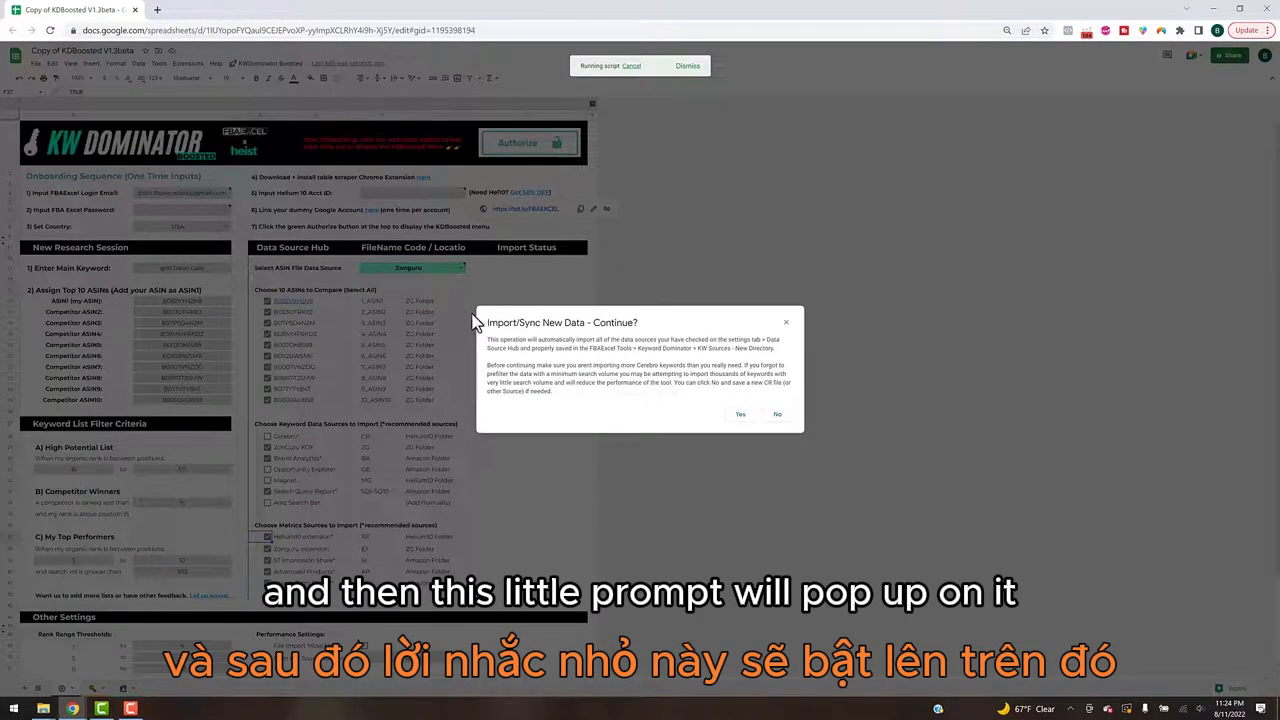
{"action": "left_click", "coordinate": [737, 417]}
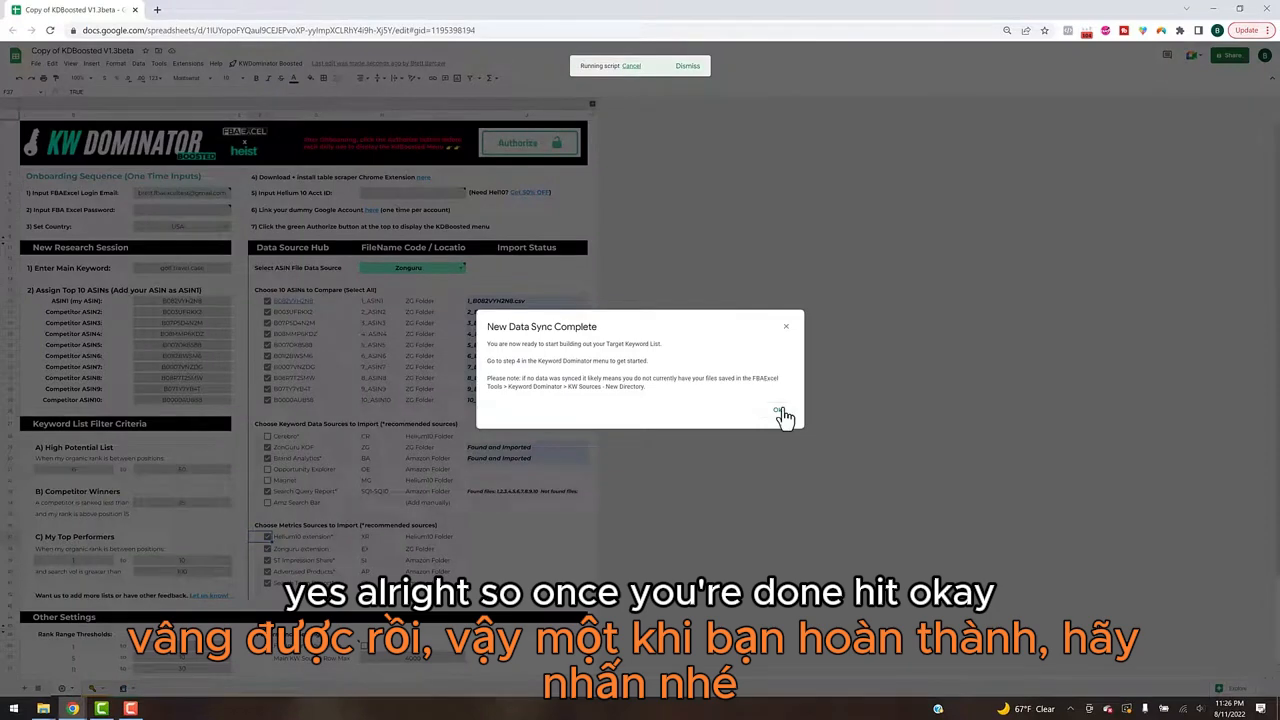
{"action": "left_click", "coordinate": [780, 414]}
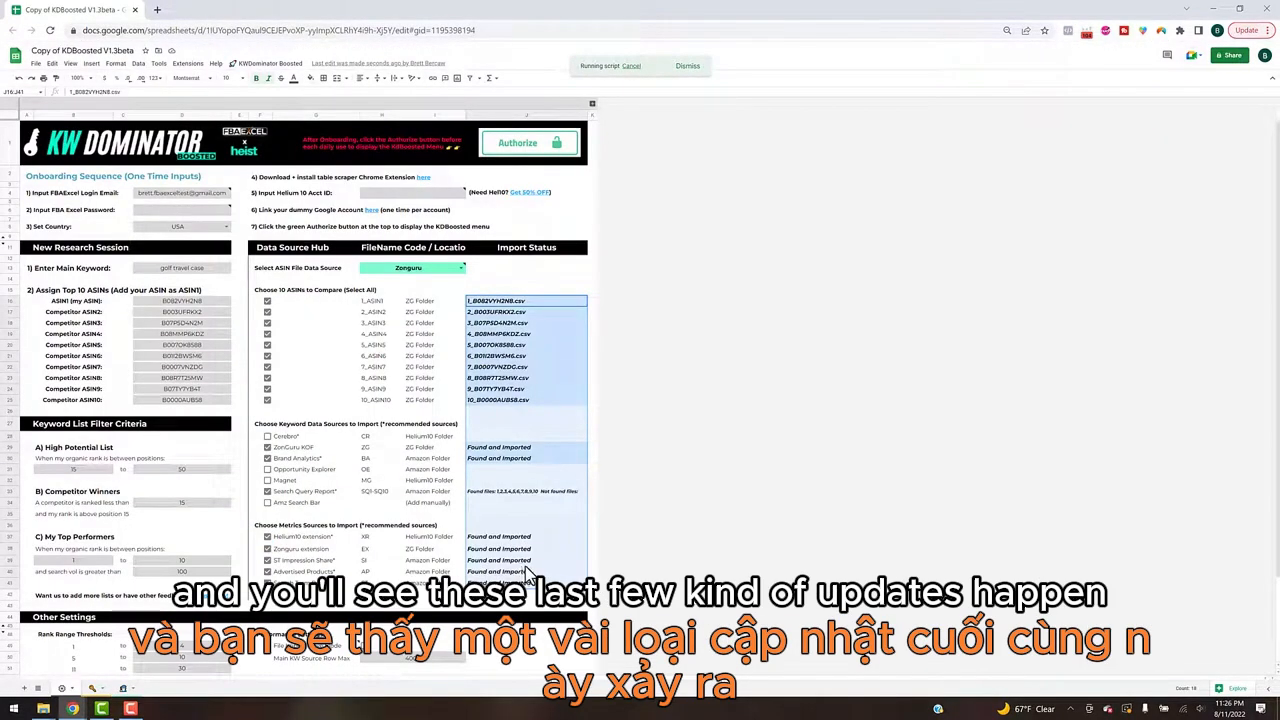
{"action": "left_click", "coordinate": [522, 278]}
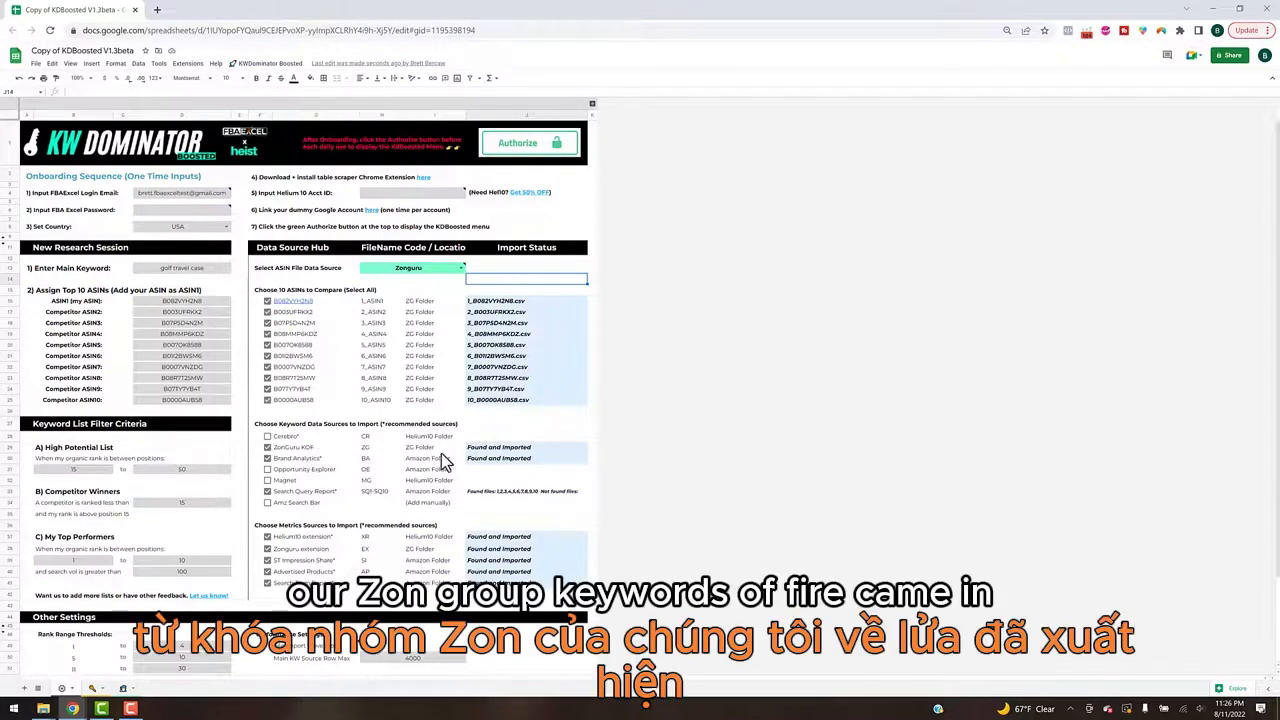
Step: Open the keyword sources sheet and expand its sections to examine the imported Brand Analytics and Search Query Report data
{"action": "left_click", "coordinate": [90, 689]}
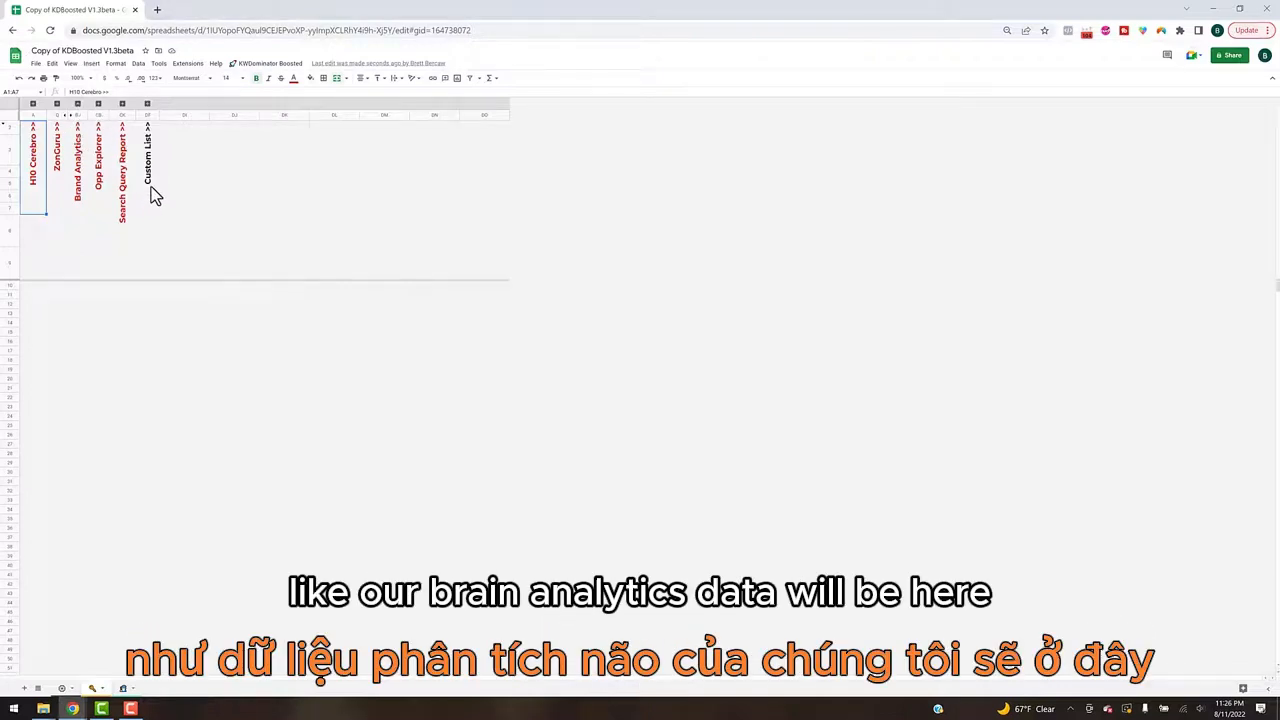
{"action": "left_click", "coordinate": [77, 103]}
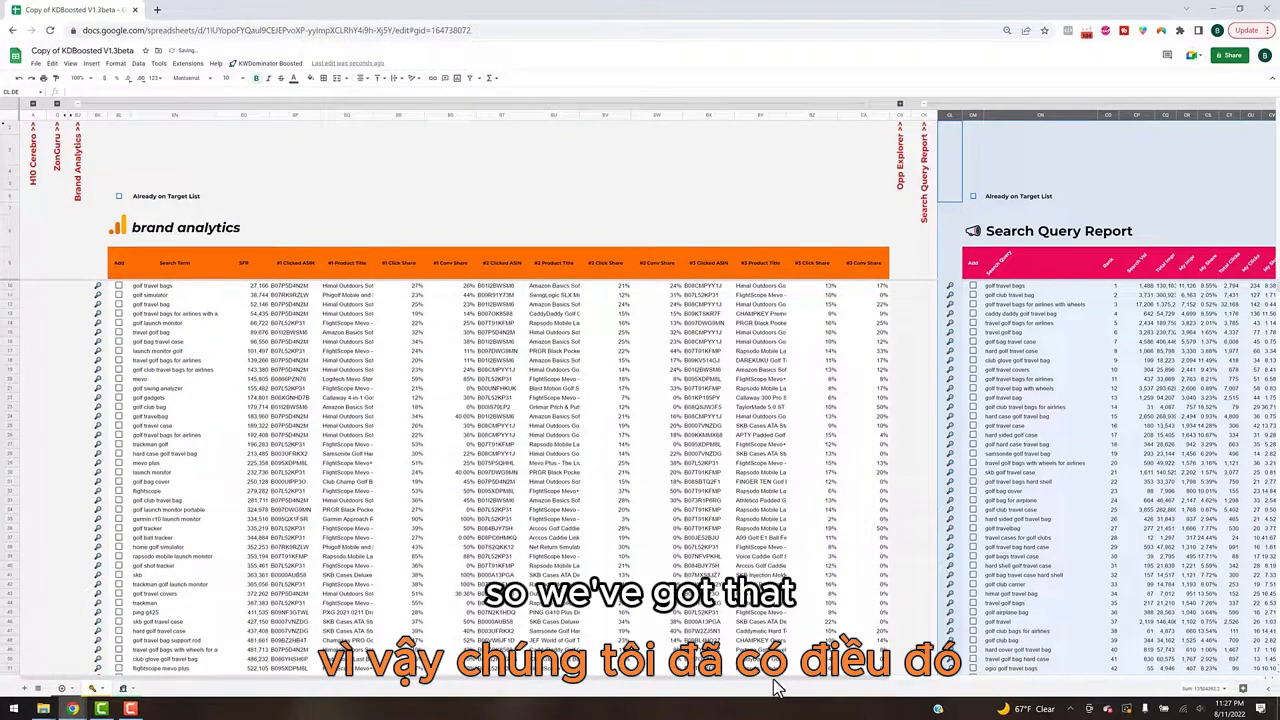
{"action": "scroll", "coordinate": [1040, 658], "scroll_direction": "right", "scroll_amount": 1}
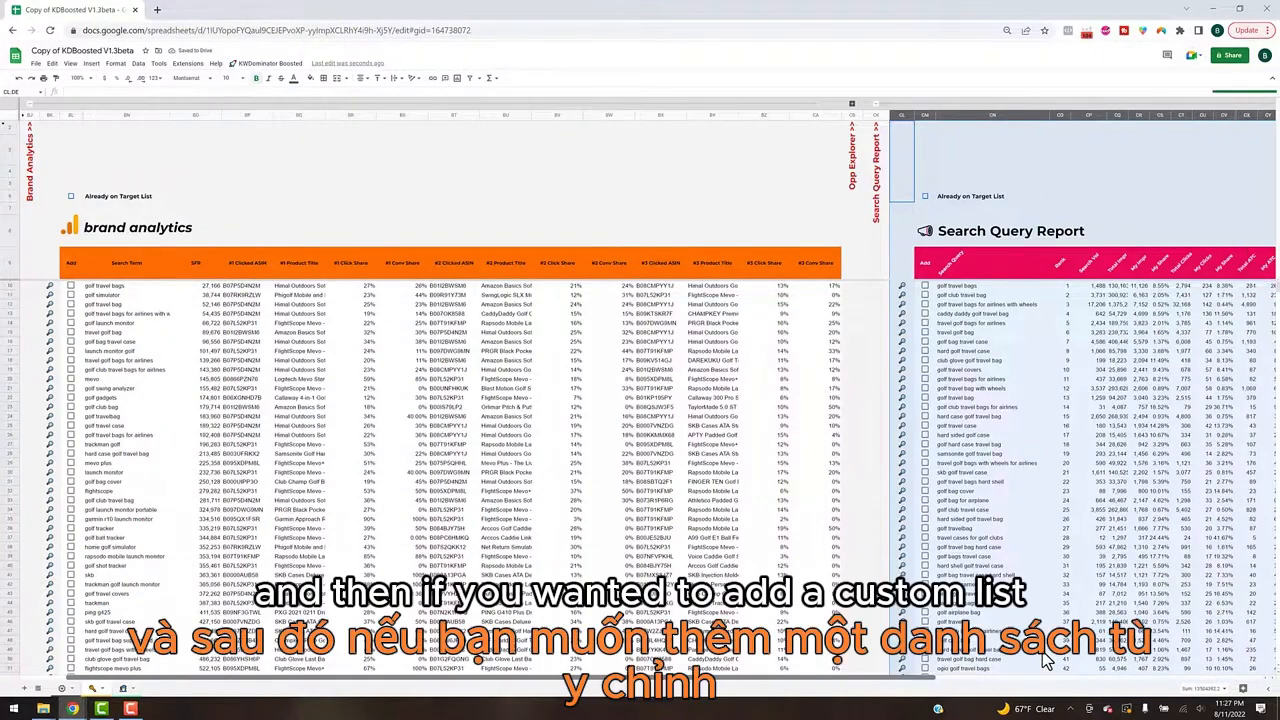
{"action": "scroll", "coordinate": [1045, 660], "scroll_direction": "right", "scroll_amount": 7}
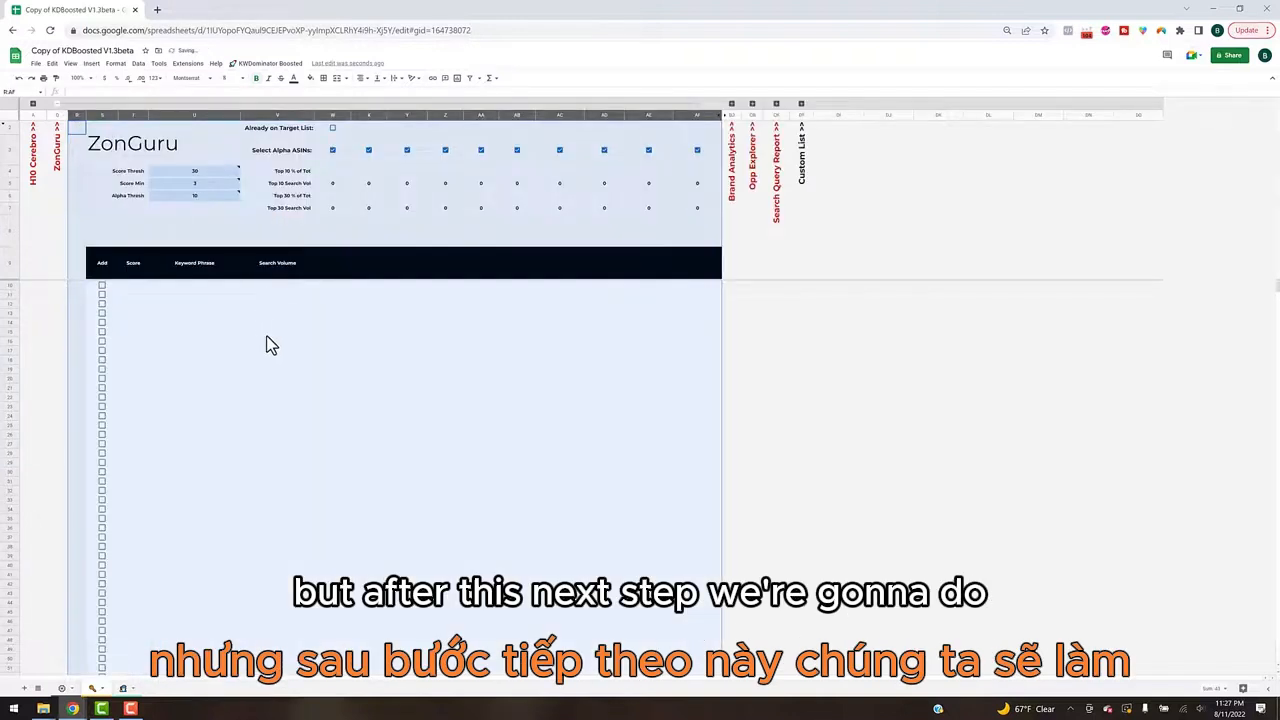
Step: Check the Score Thresh, Score Min and Alpha Thresh settings in the ZonGuru section
{"action": "left_click", "coordinate": [290, 331]}
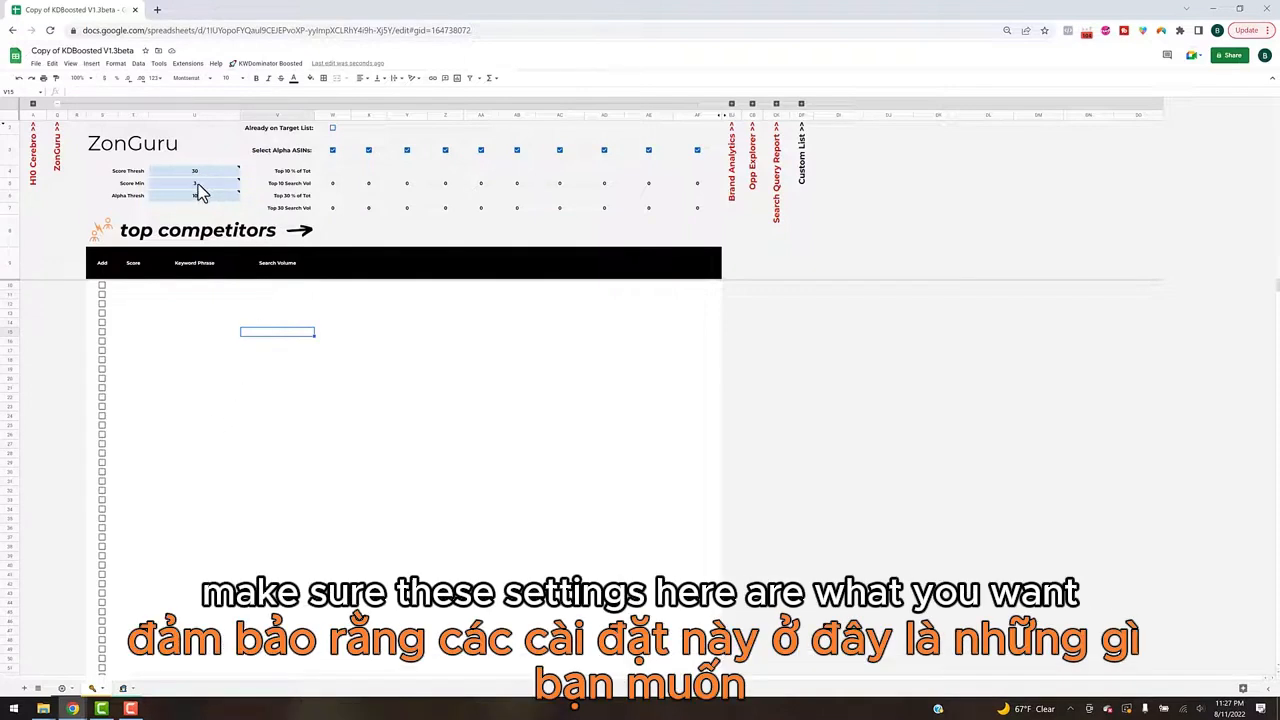
{"action": "mouse_move", "coordinate": [197, 173]}
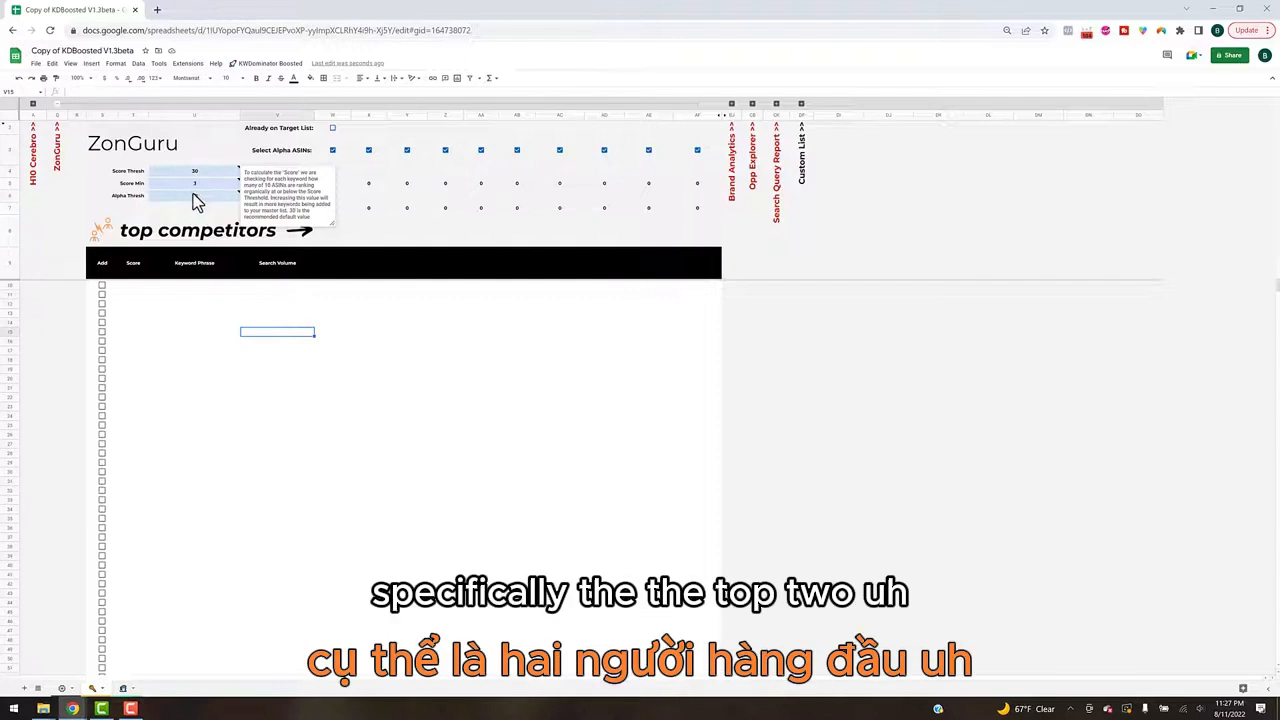
{"action": "mouse_move", "coordinate": [188, 196]}
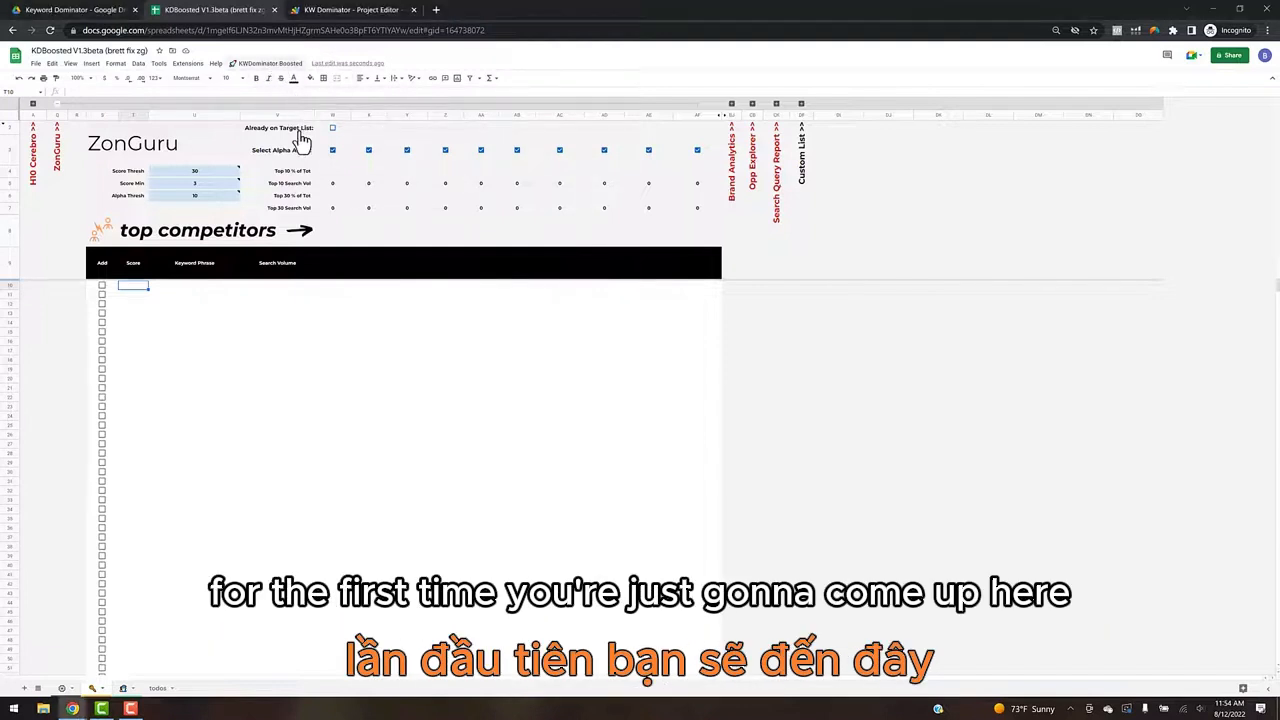
Step: Build the target list from the ZonGuru keywords, declining to append them to an existing wizard list
{"action": "left_click", "coordinate": [268, 63]}
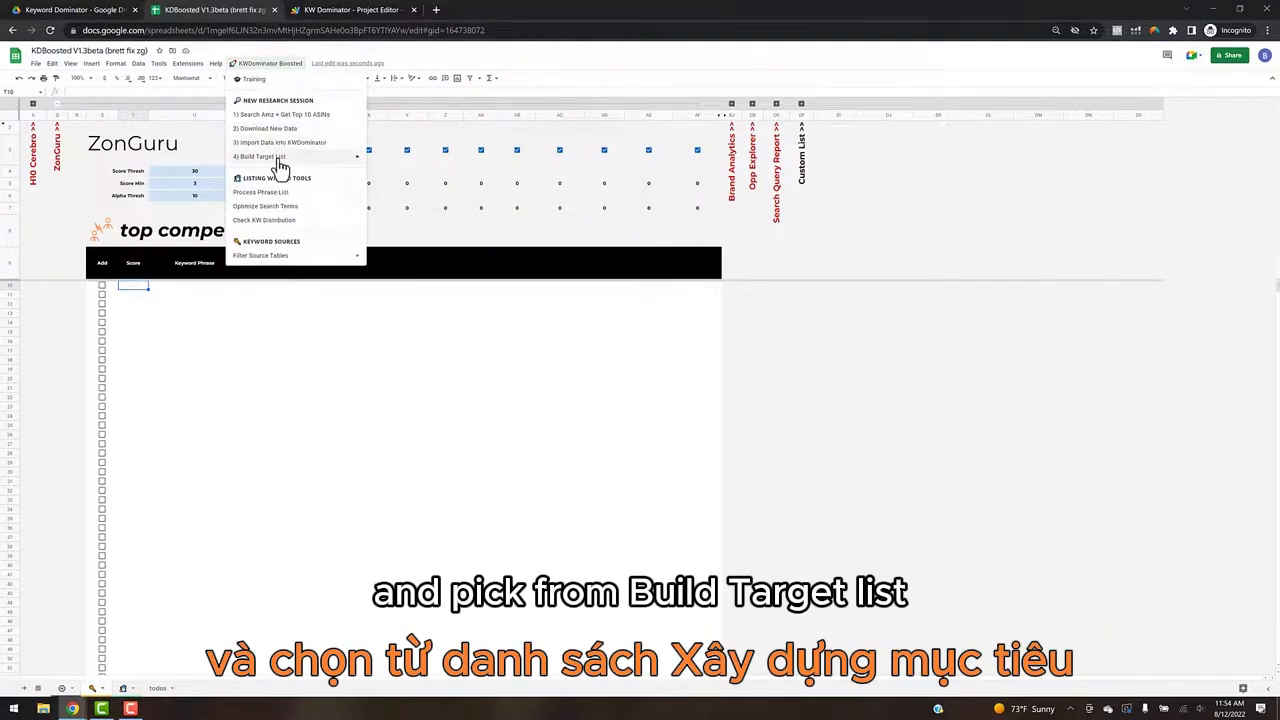
{"action": "mouse_move", "coordinate": [340, 158]}
{"action": "mouse_move", "coordinate": [408, 162]}
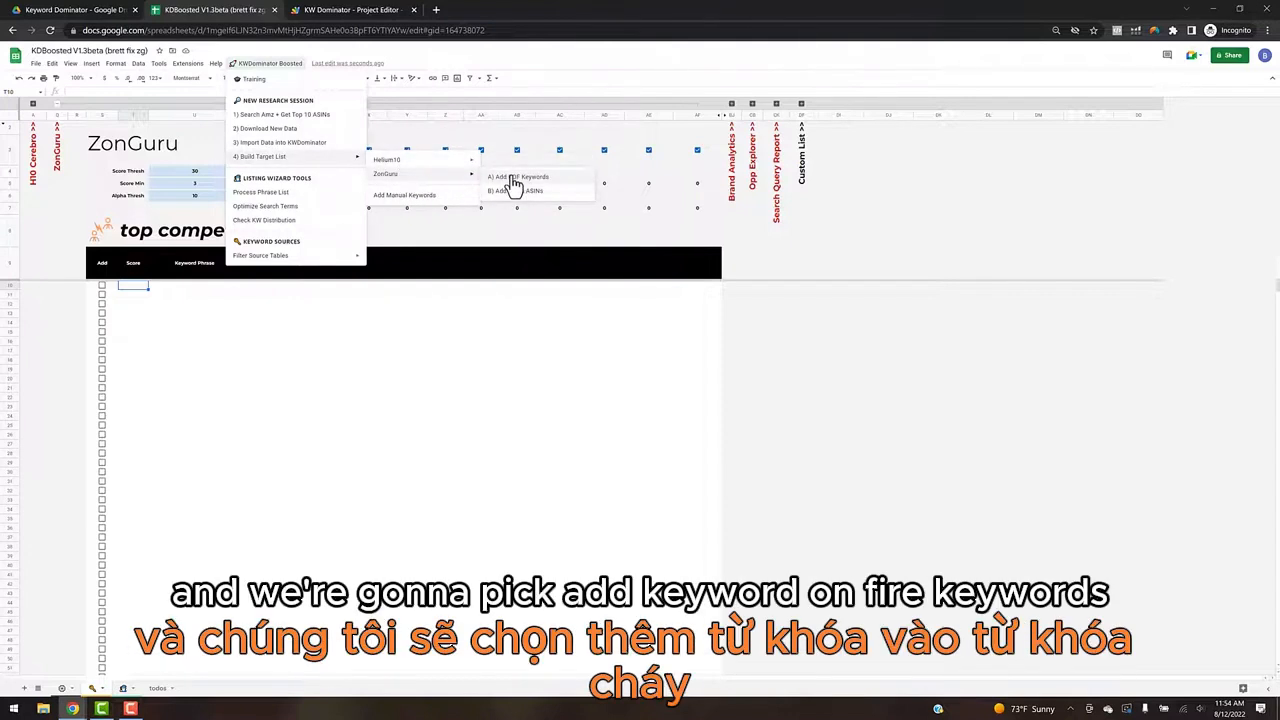
{"action": "left_click", "coordinate": [522, 186]}
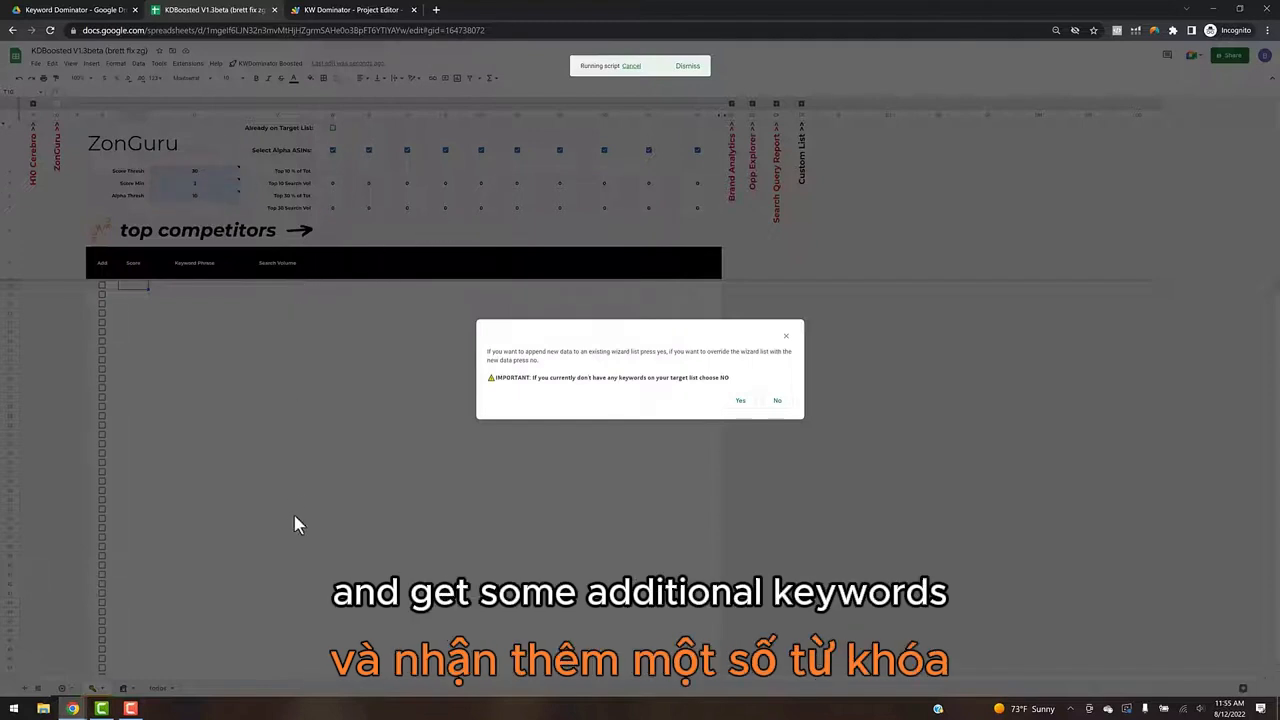
{"action": "left_click", "coordinate": [779, 402]}
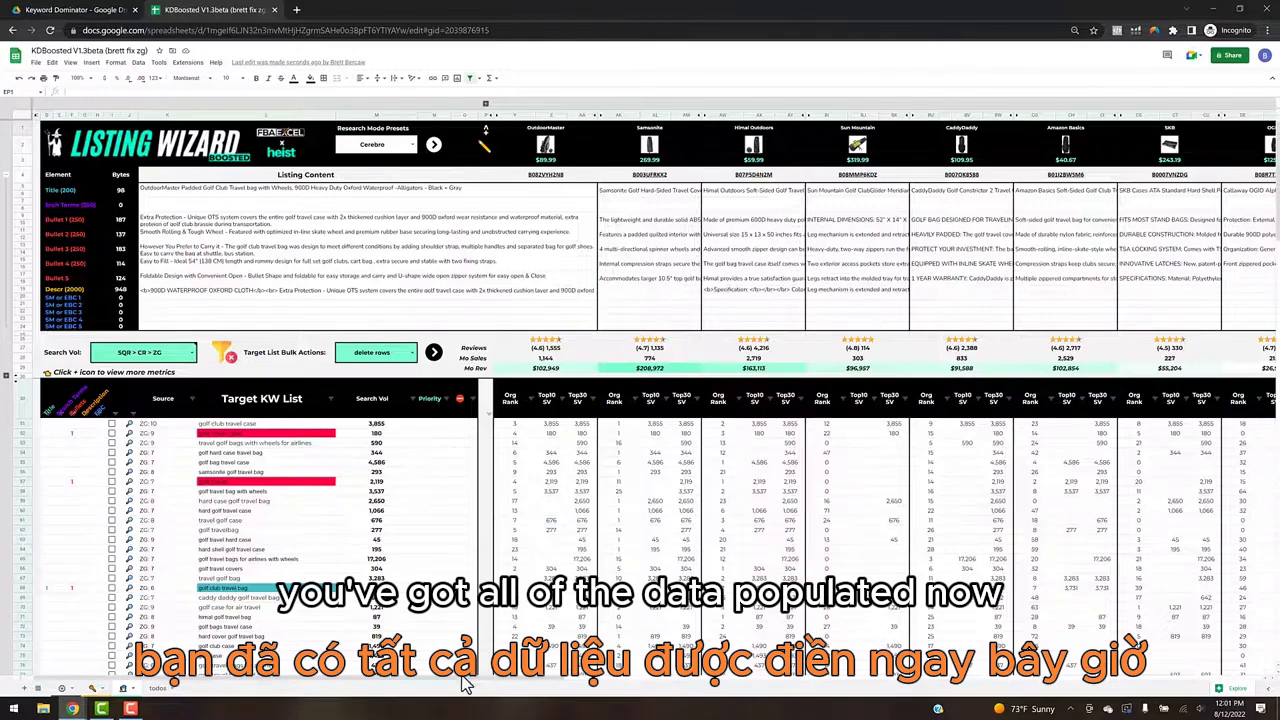
Step: Look through the Listing Wizard's comparison and keyword metric columns, and set the research mode preset to Zonguru
{"action": "left_click_drag", "start_coordinate": [467, 683], "coordinate": [815, 678]}
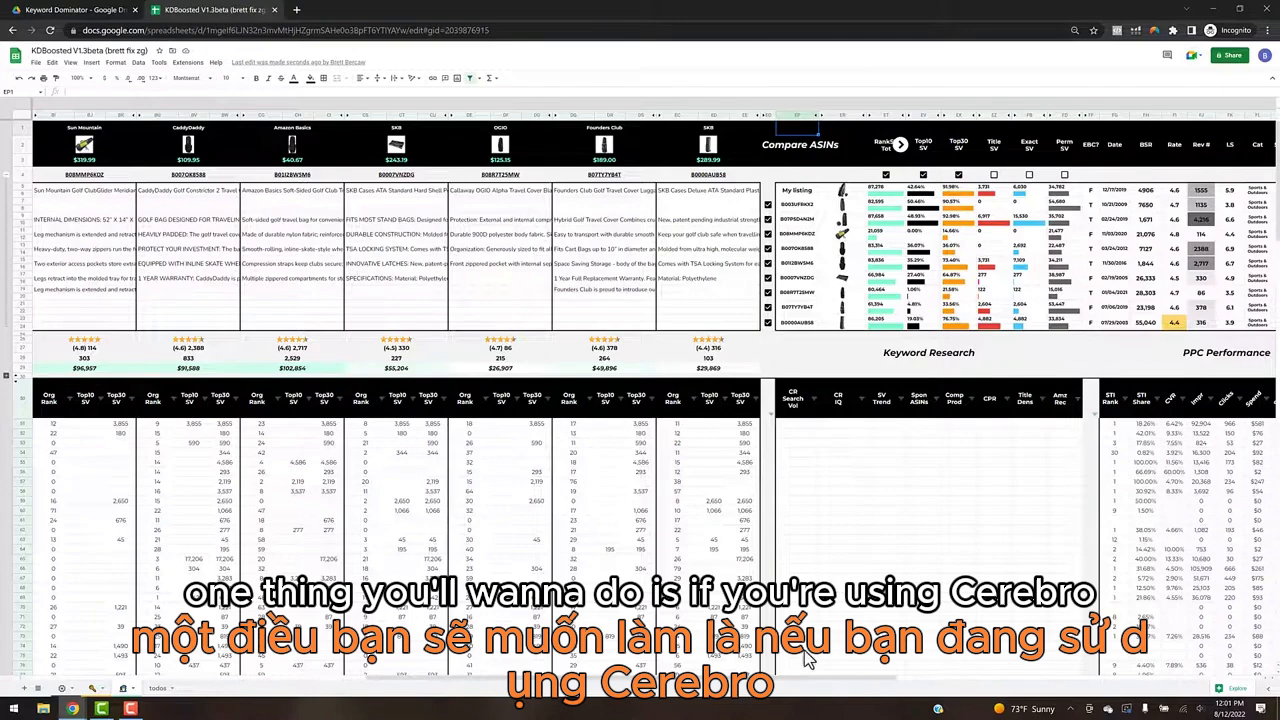
{"action": "left_click_drag", "start_coordinate": [808, 688], "coordinate": [188, 690]}
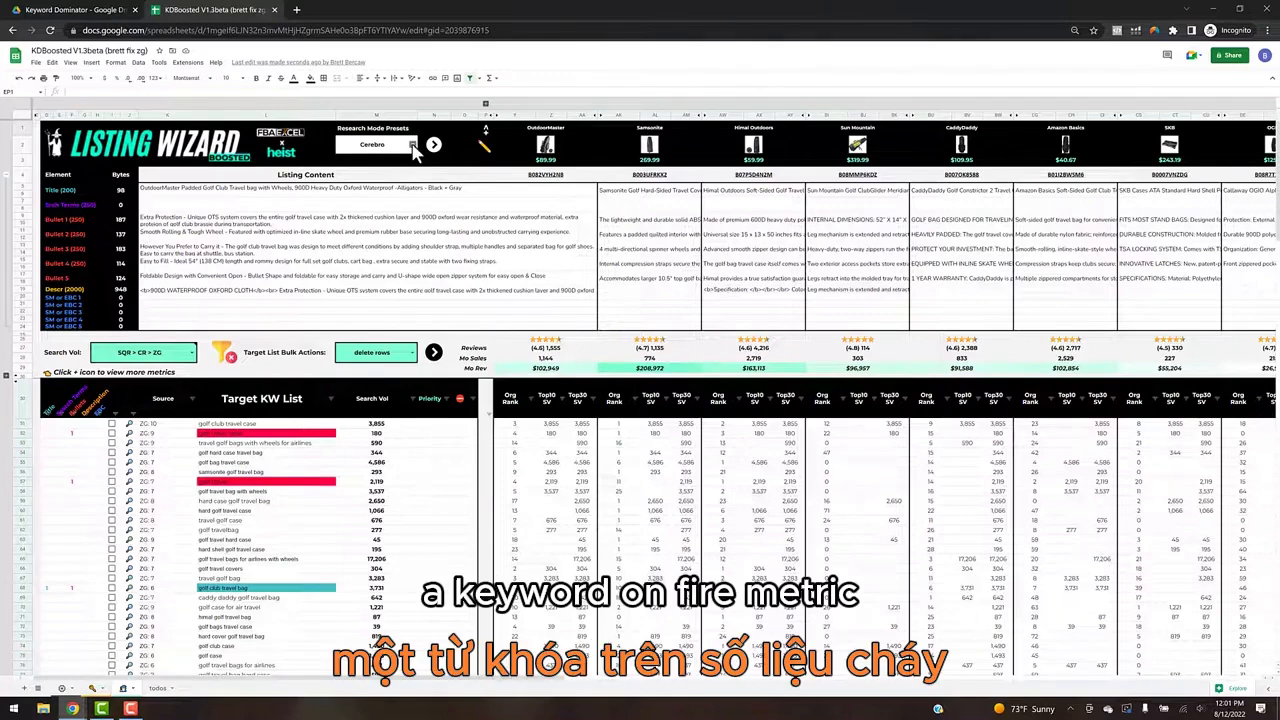
{"action": "left_click", "coordinate": [412, 145]}
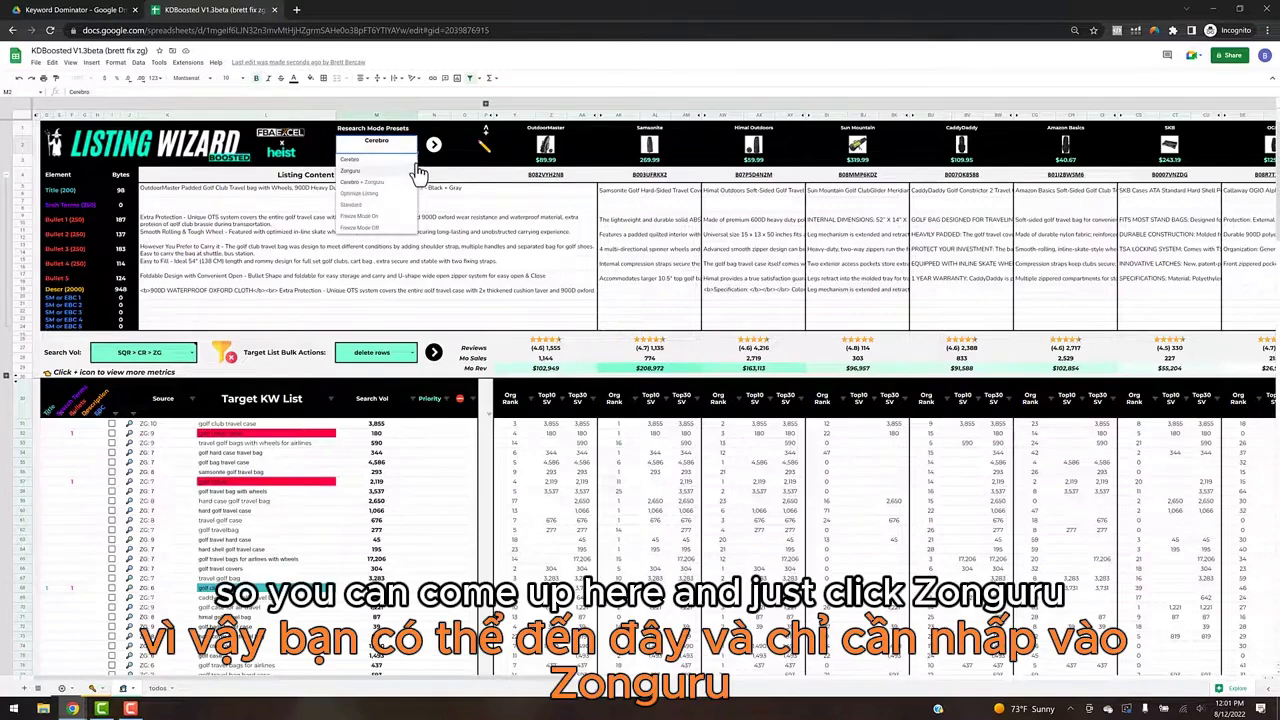
{"action": "left_click", "coordinate": [418, 171]}
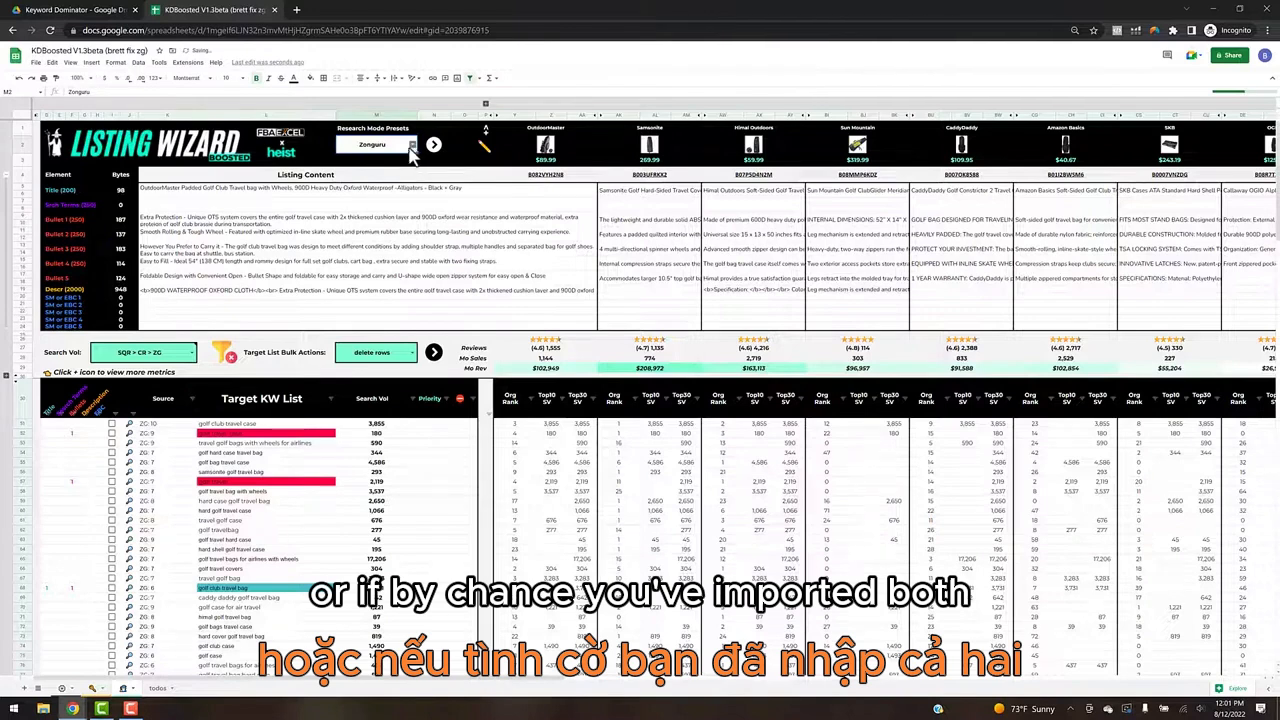
Step: Keep Zonguru as the research mode preset, launch the mode switch, and look over the ZonGuru metrics in the Keyword Research section
{"action": "left_click", "coordinate": [411, 146]}
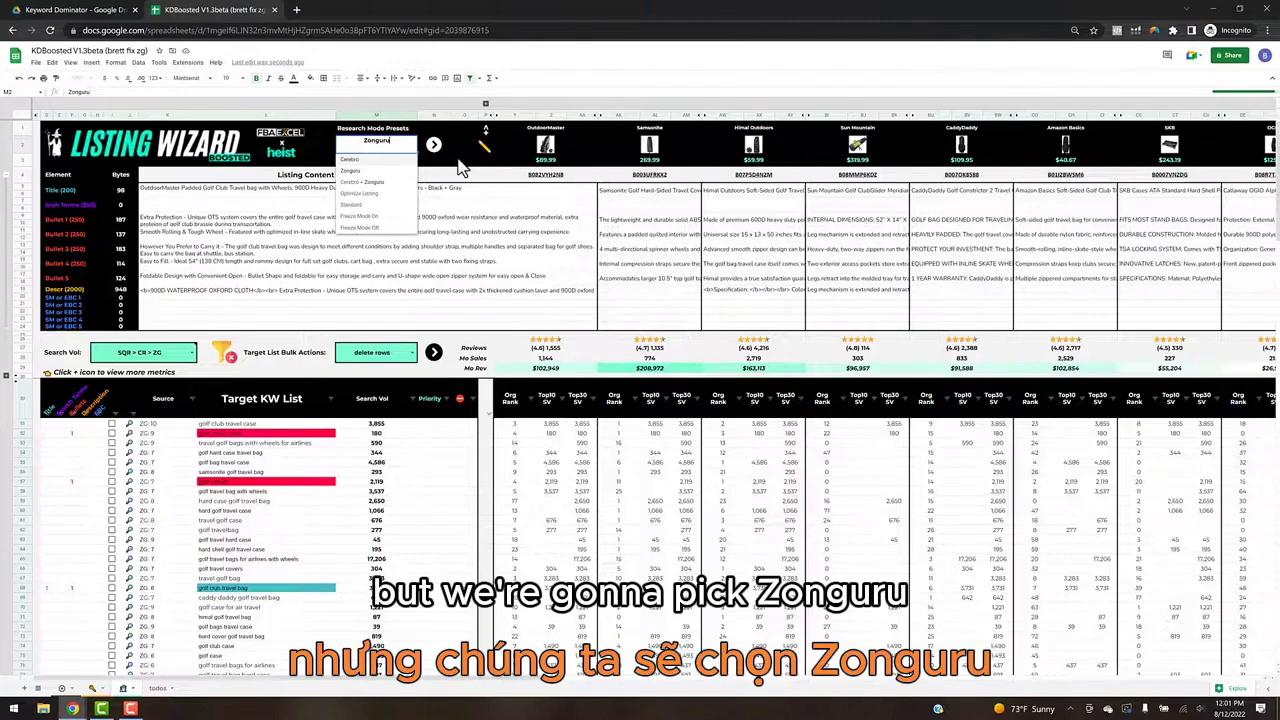
{"action": "left_click", "coordinate": [462, 162]}
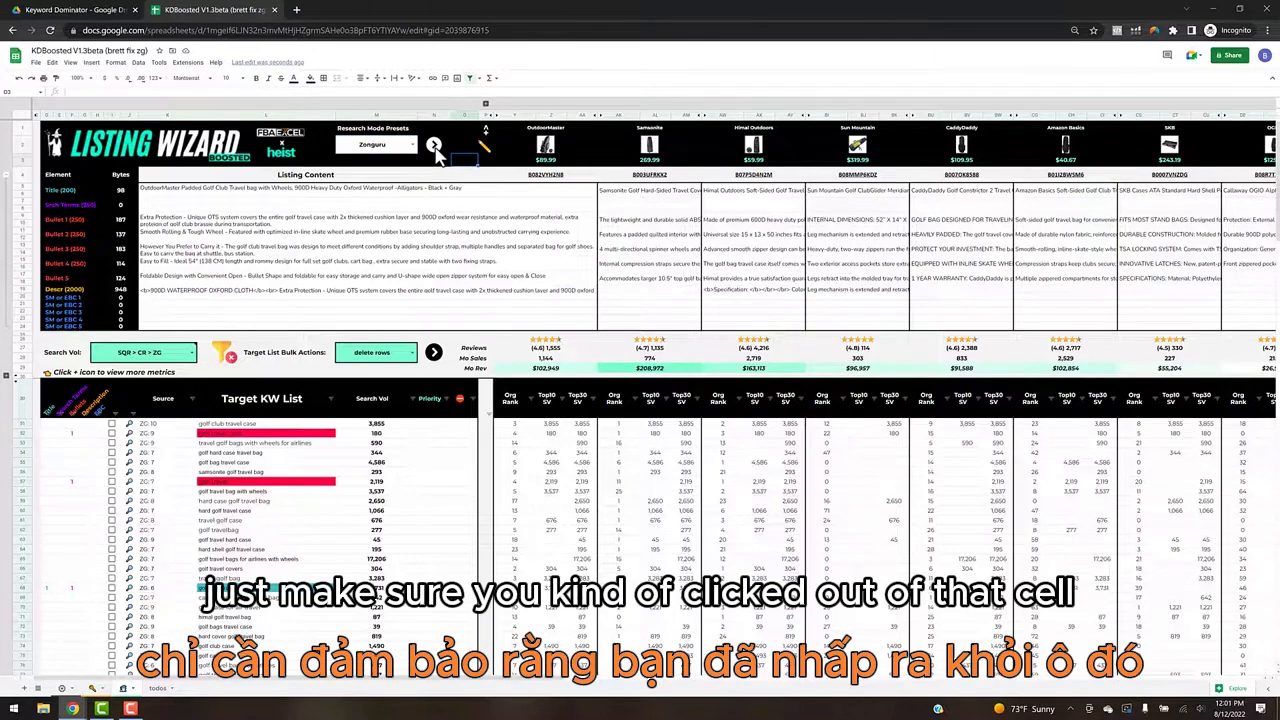
{"action": "left_click", "coordinate": [433, 145]}
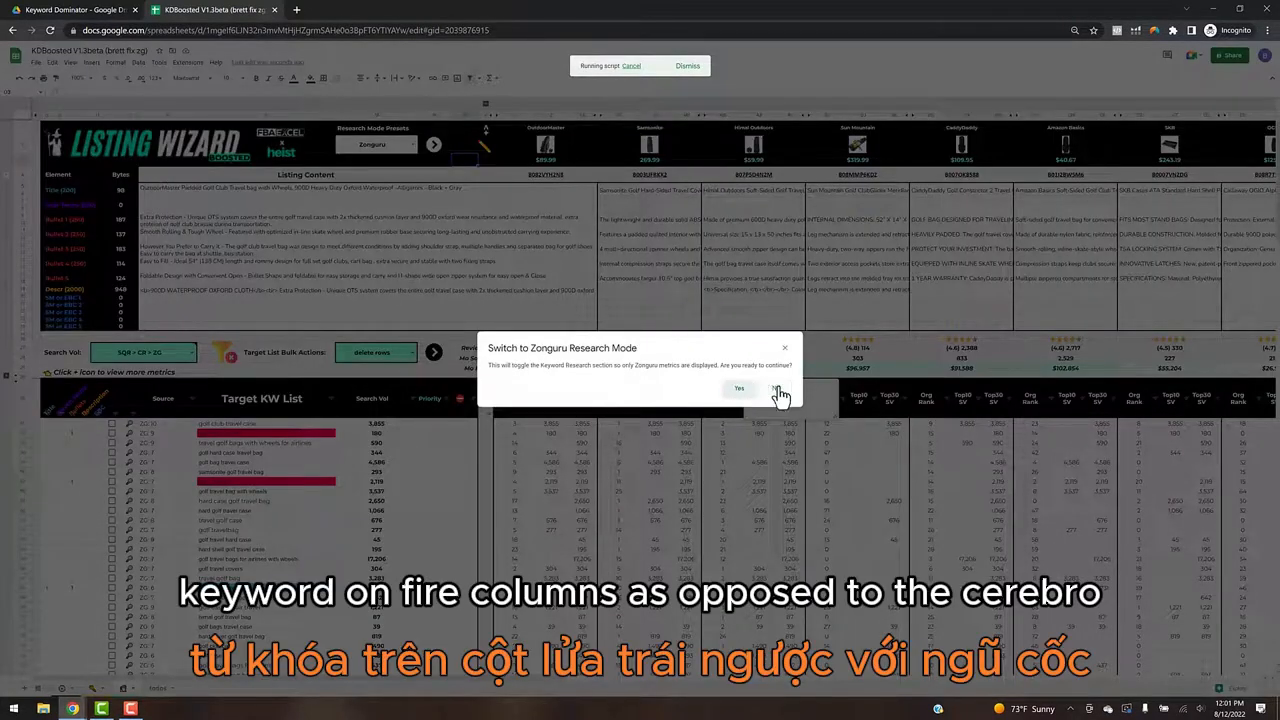
{"action": "left_click", "coordinate": [777, 390]}
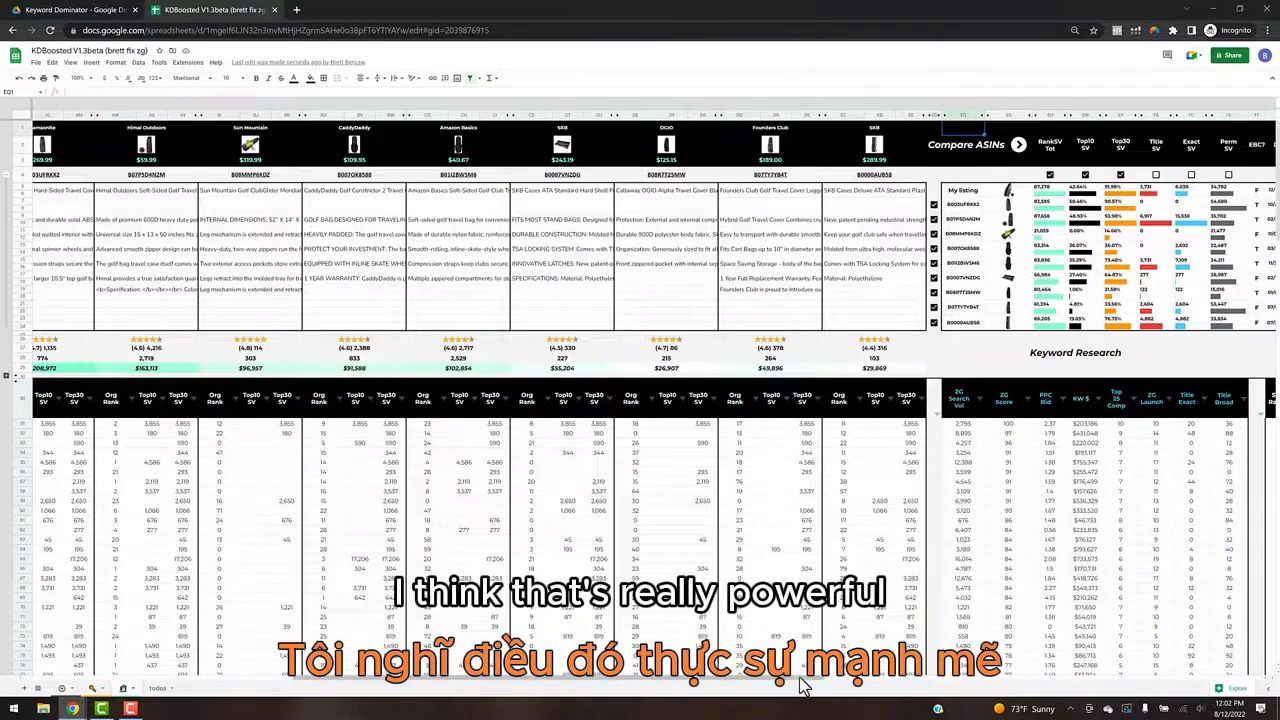
{"action": "scroll", "coordinate": [932, 683], "scroll_direction": "right", "scroll_amount": 10}
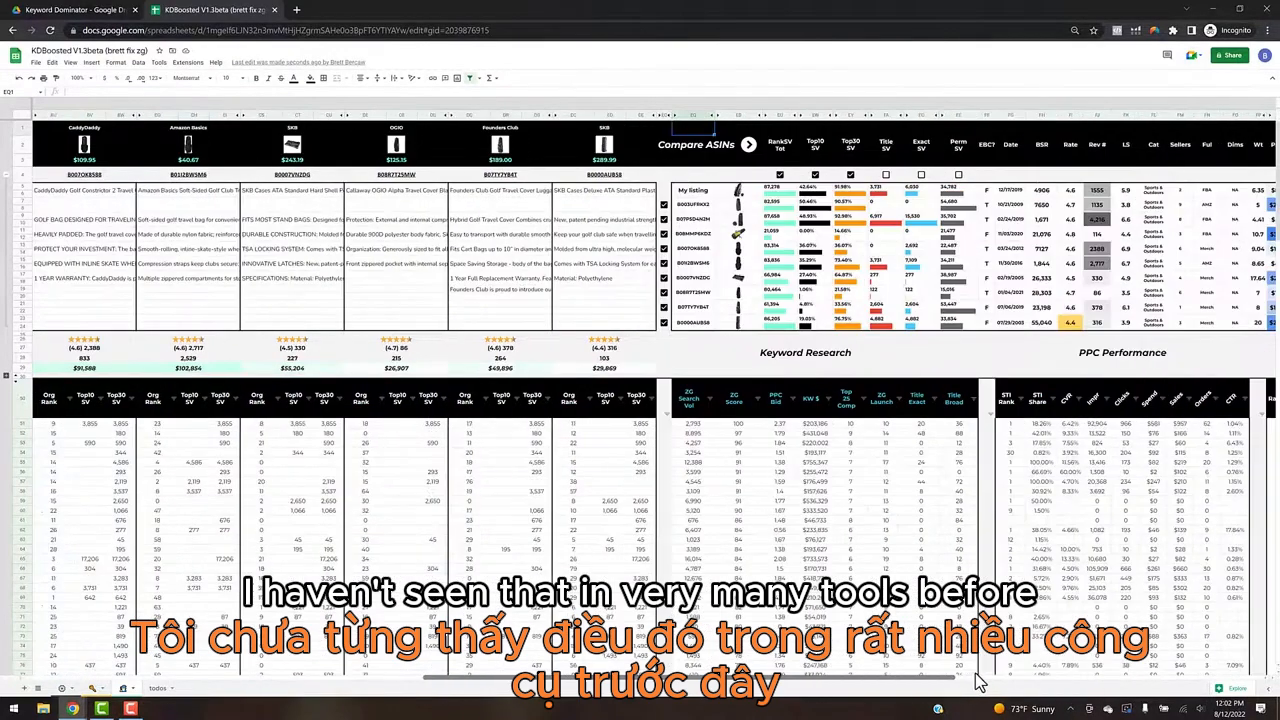
{"action": "scroll", "coordinate": [1022, 680], "scroll_direction": "right", "scroll_amount": 3}
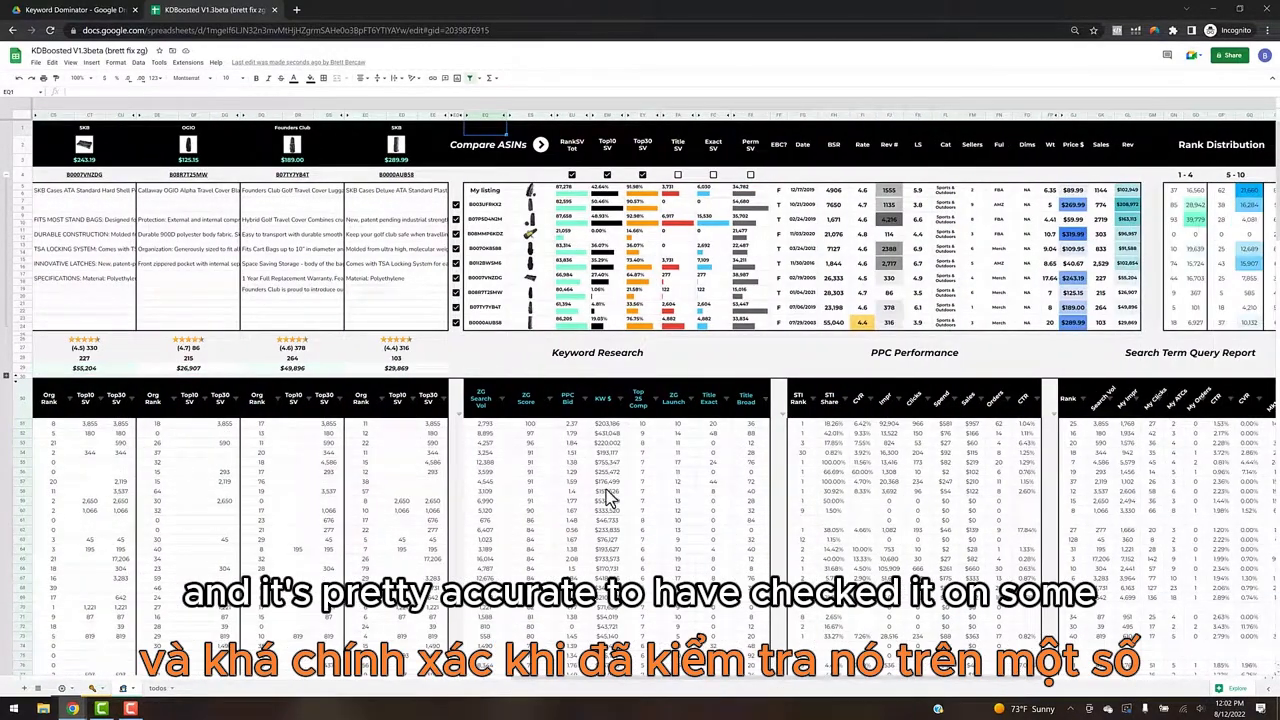